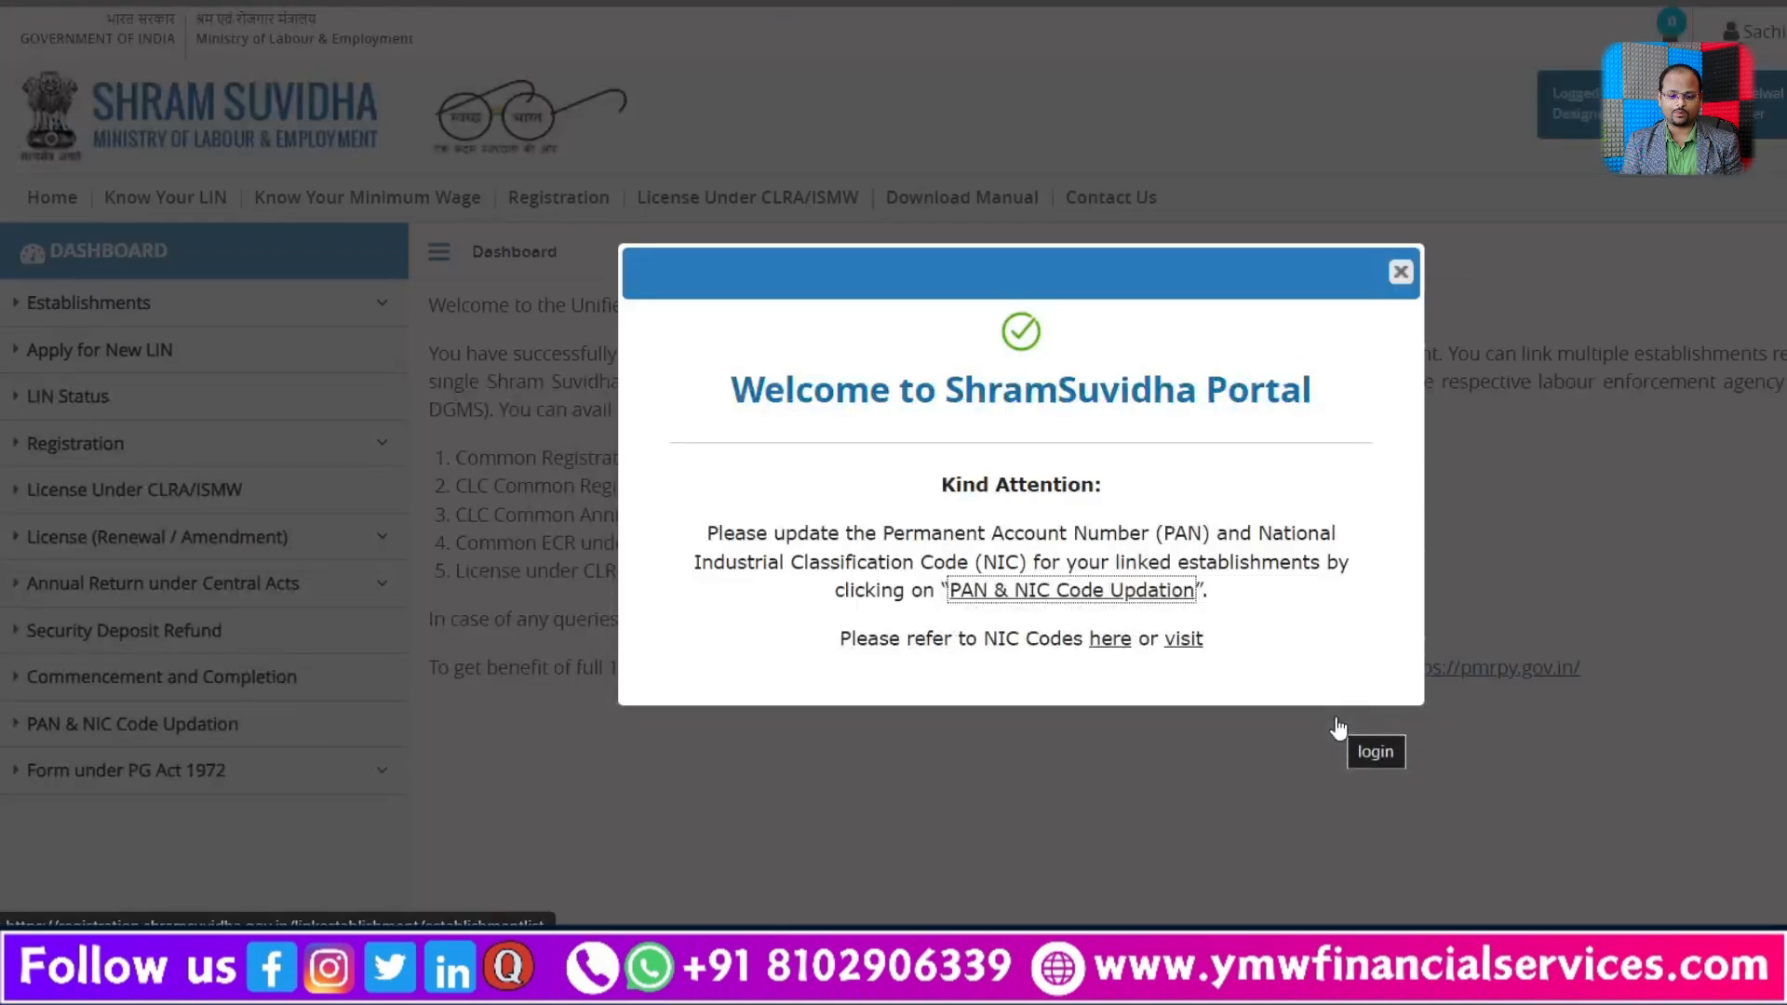
Step: Start a new CLRA/ISMW licence application and submit the Contract Labour (Regulation and Abolition) Act as the act applied for
left_click(1401, 272)
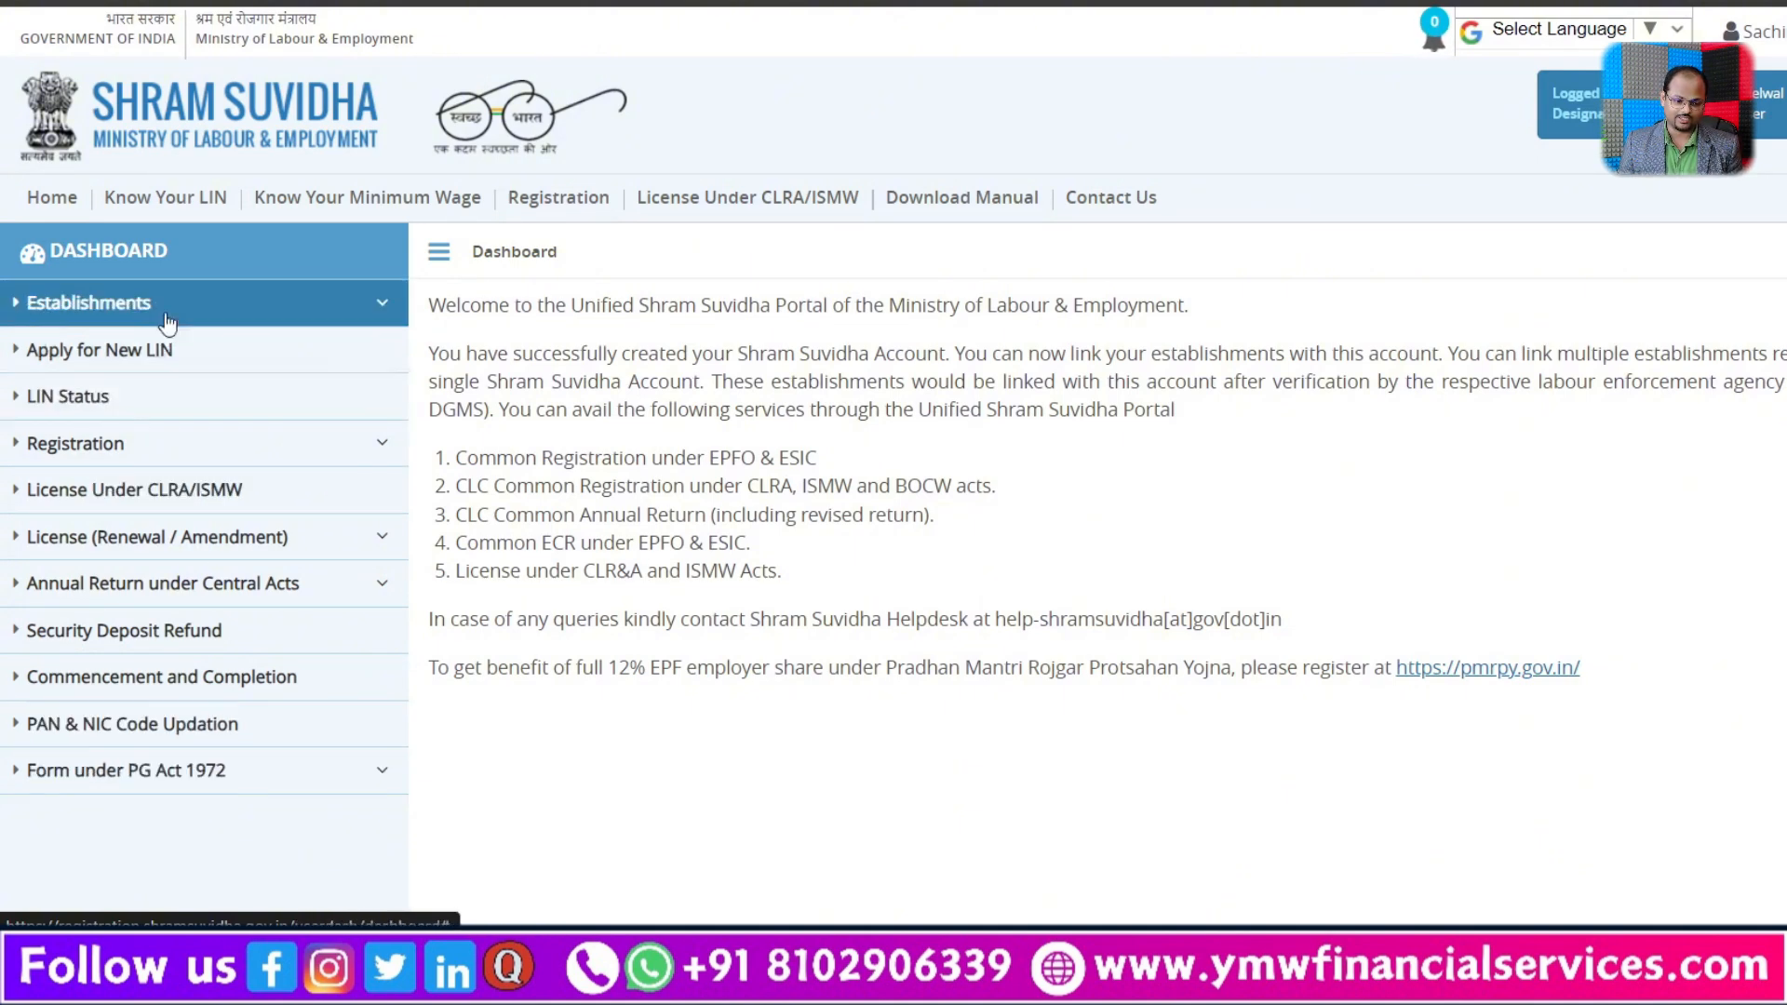
left_click(303, 447)
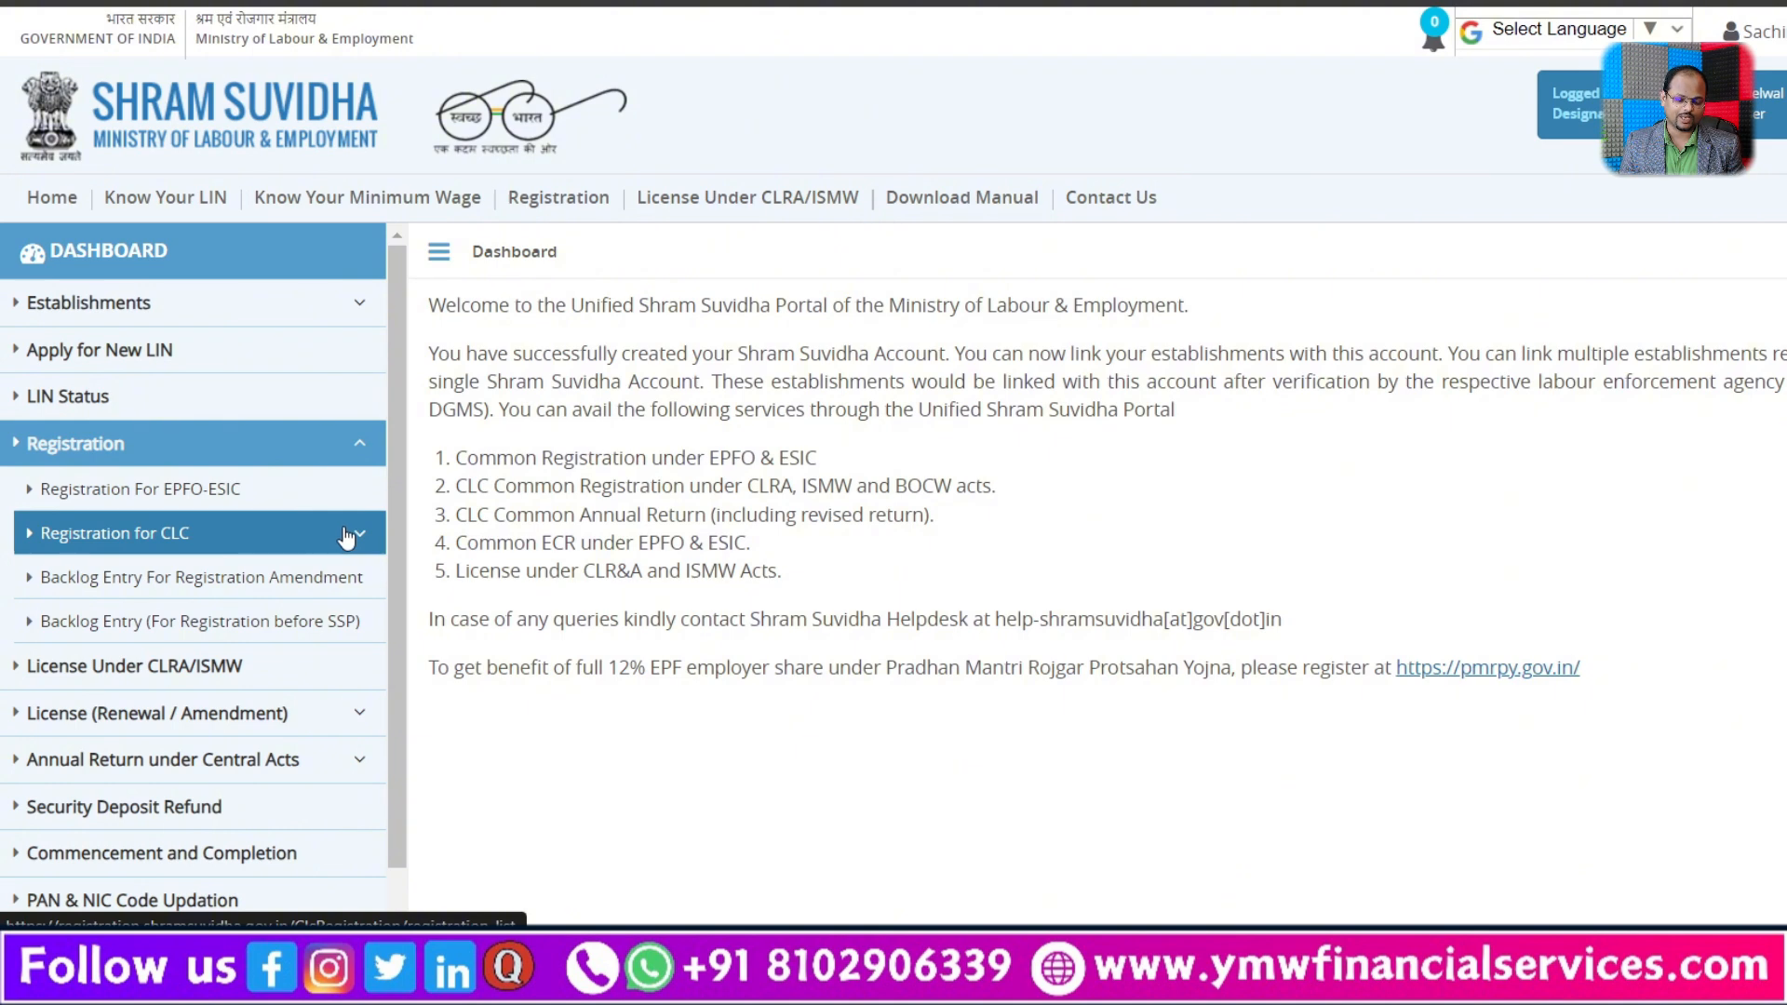
left_click(214, 669)
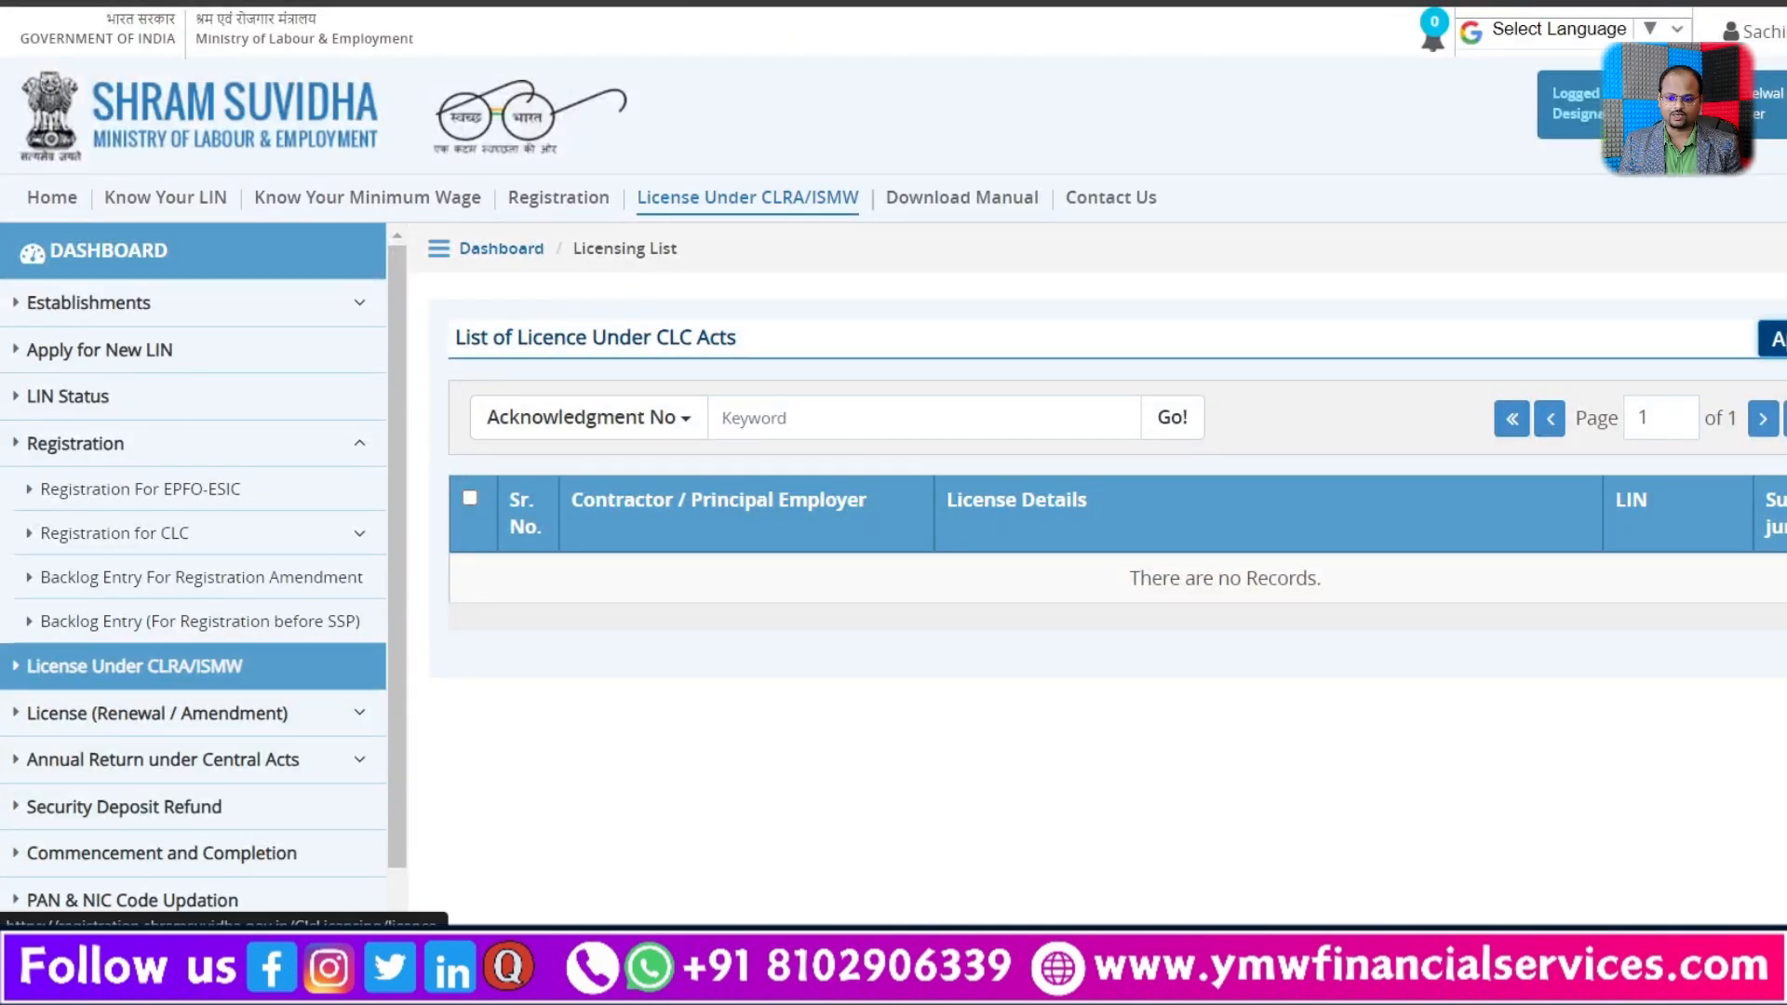
left_click(1774, 338)
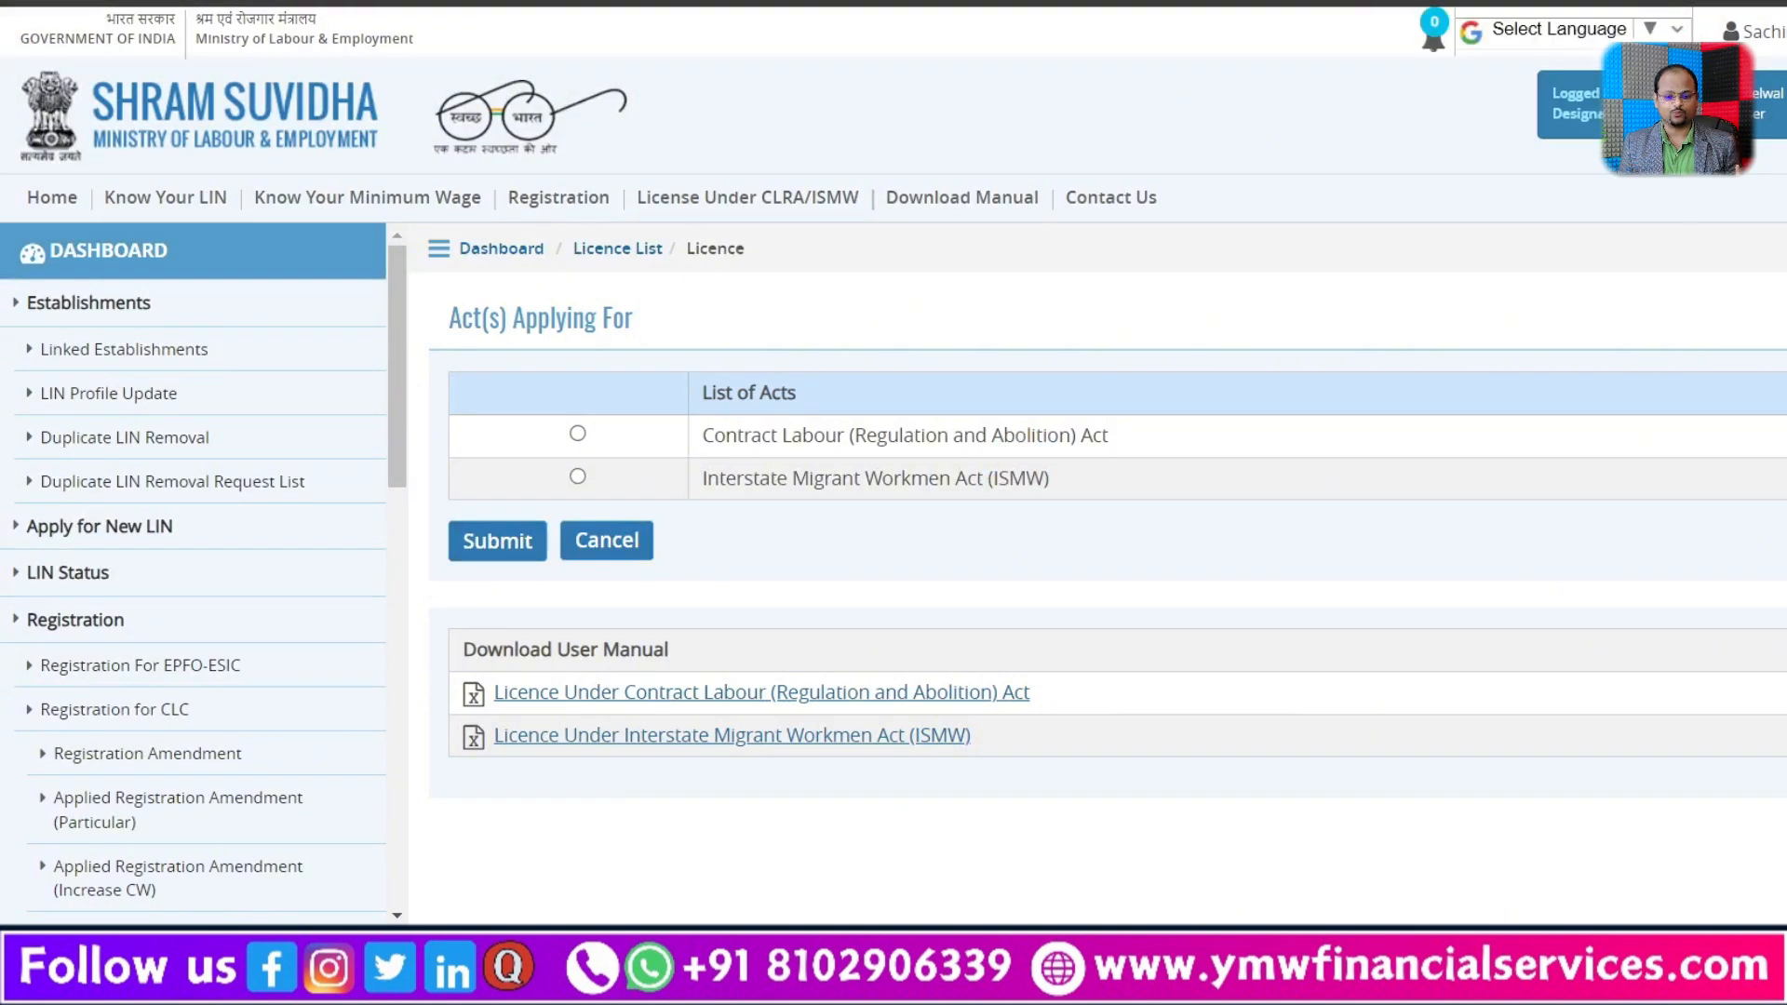
left_click(578, 435)
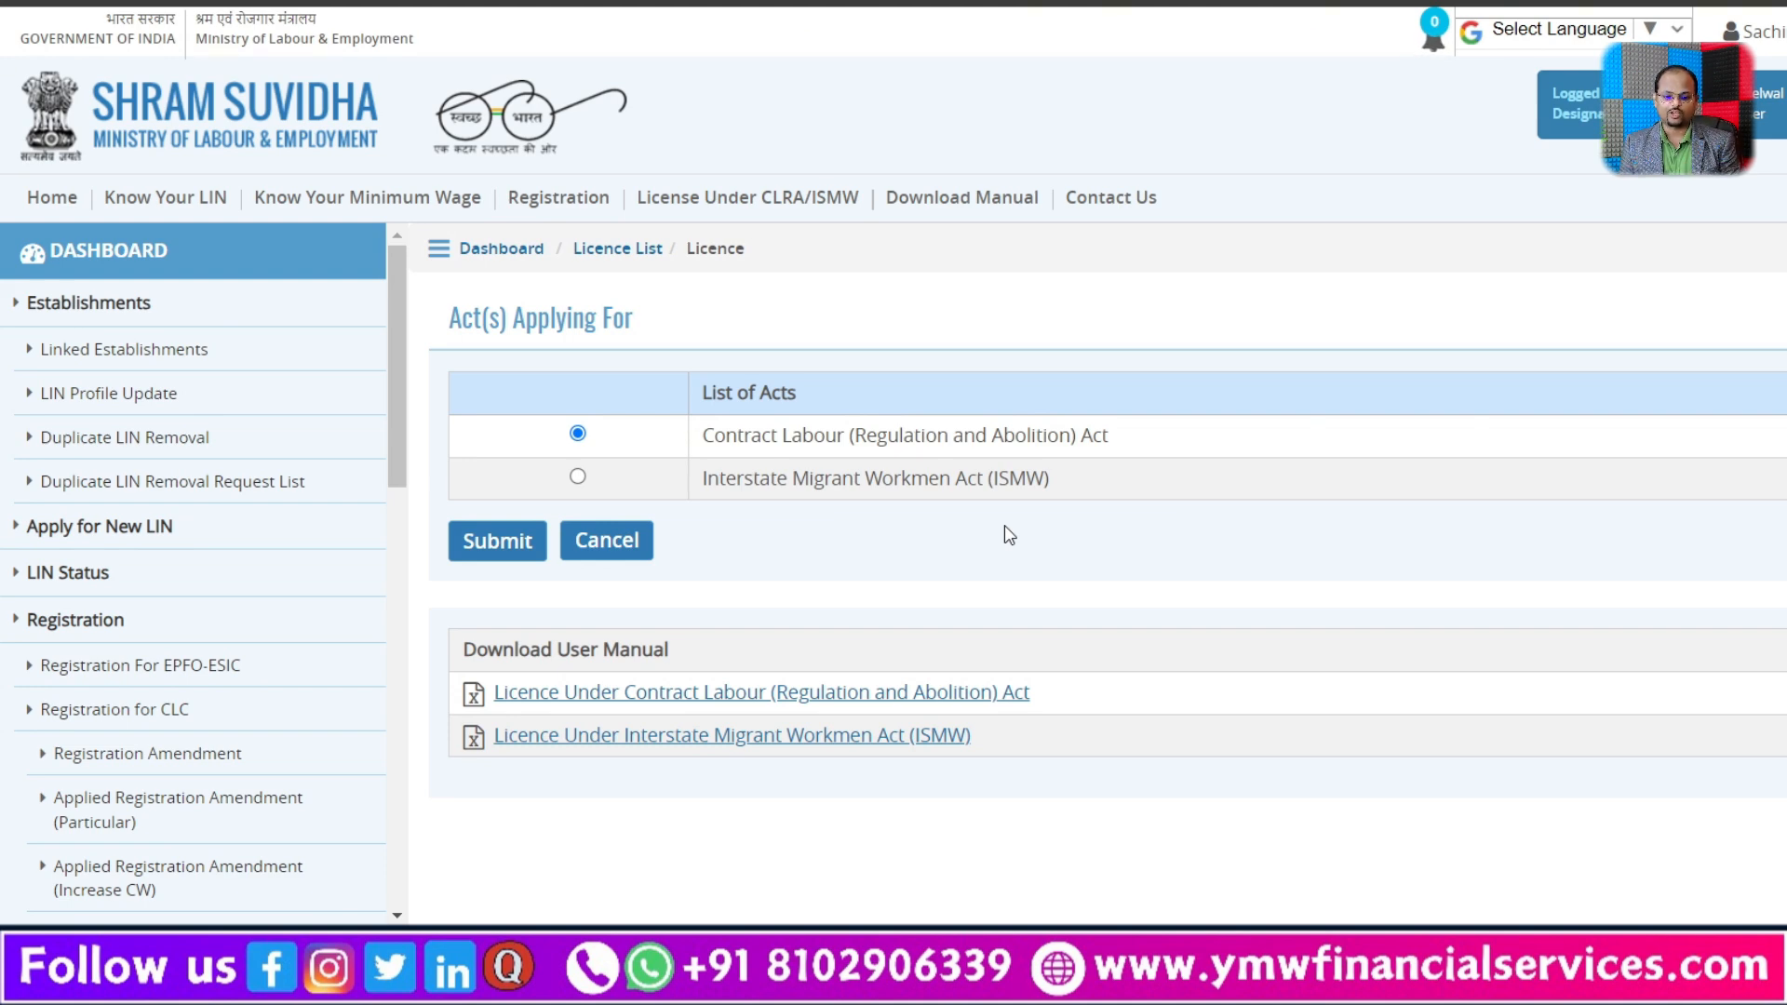
left_click(489, 540)
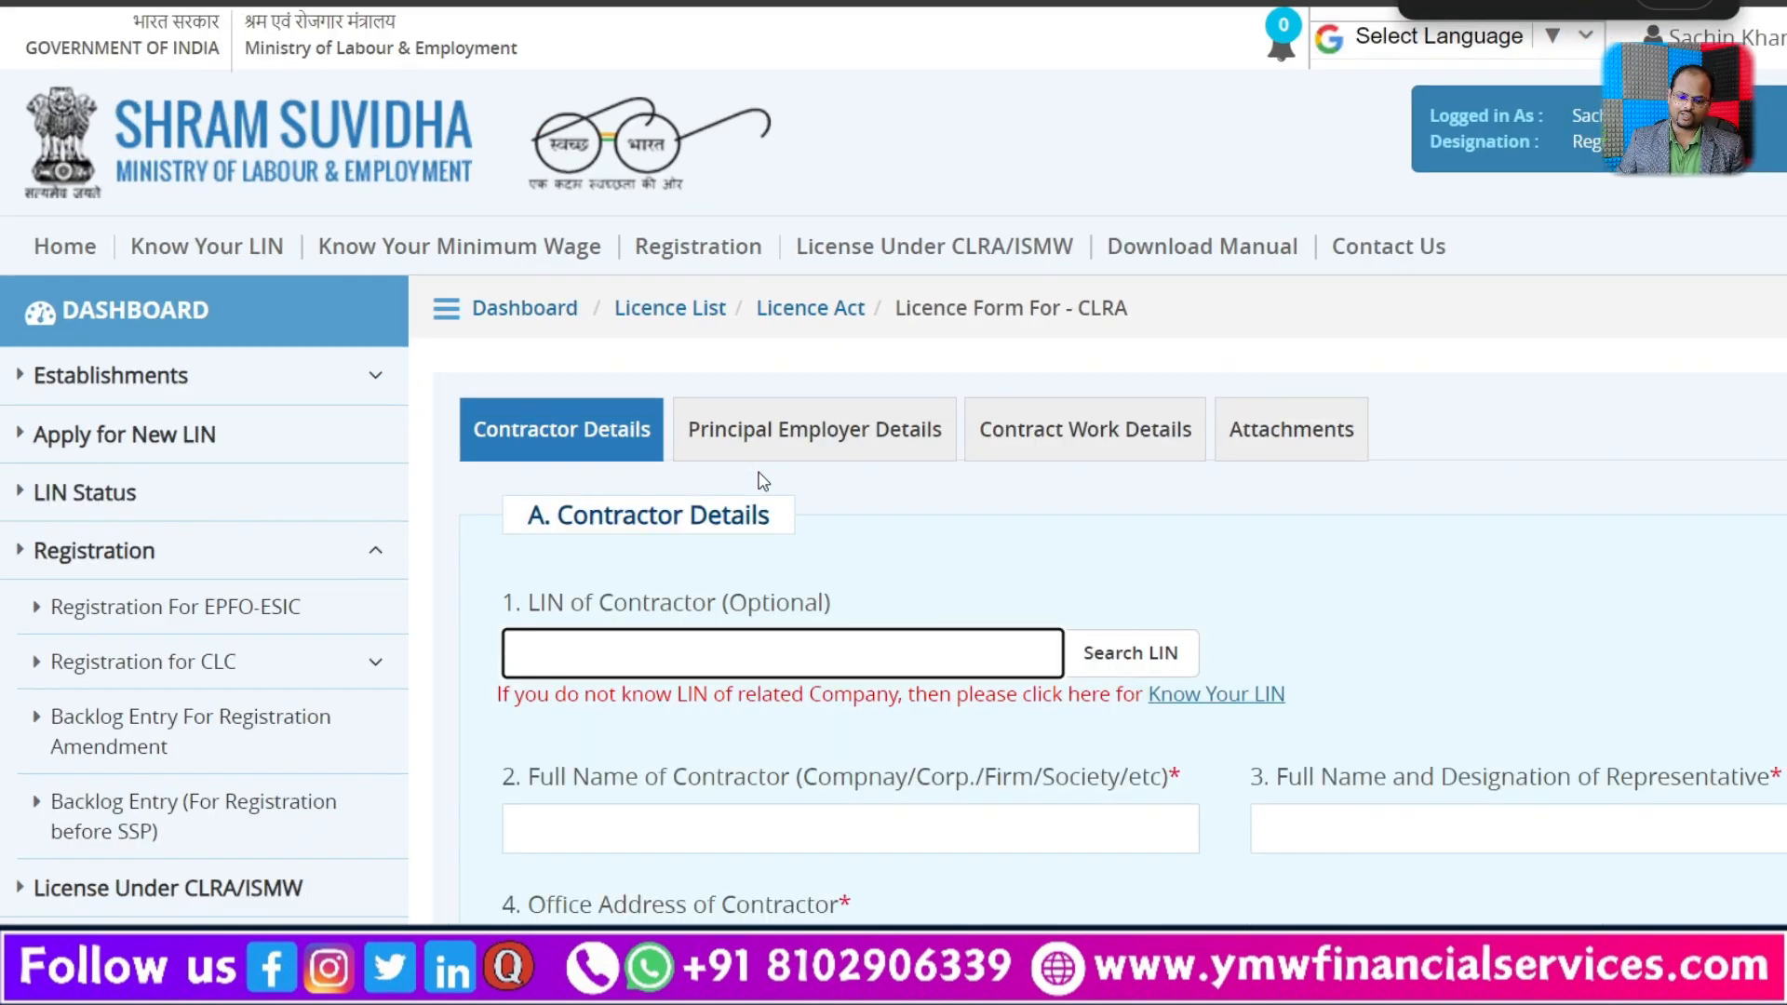
Step: Examine the contractor details form, from the LIN and office address fields to the contact types offered under Other E-Contact
scroll(856, 486, "down", 1)
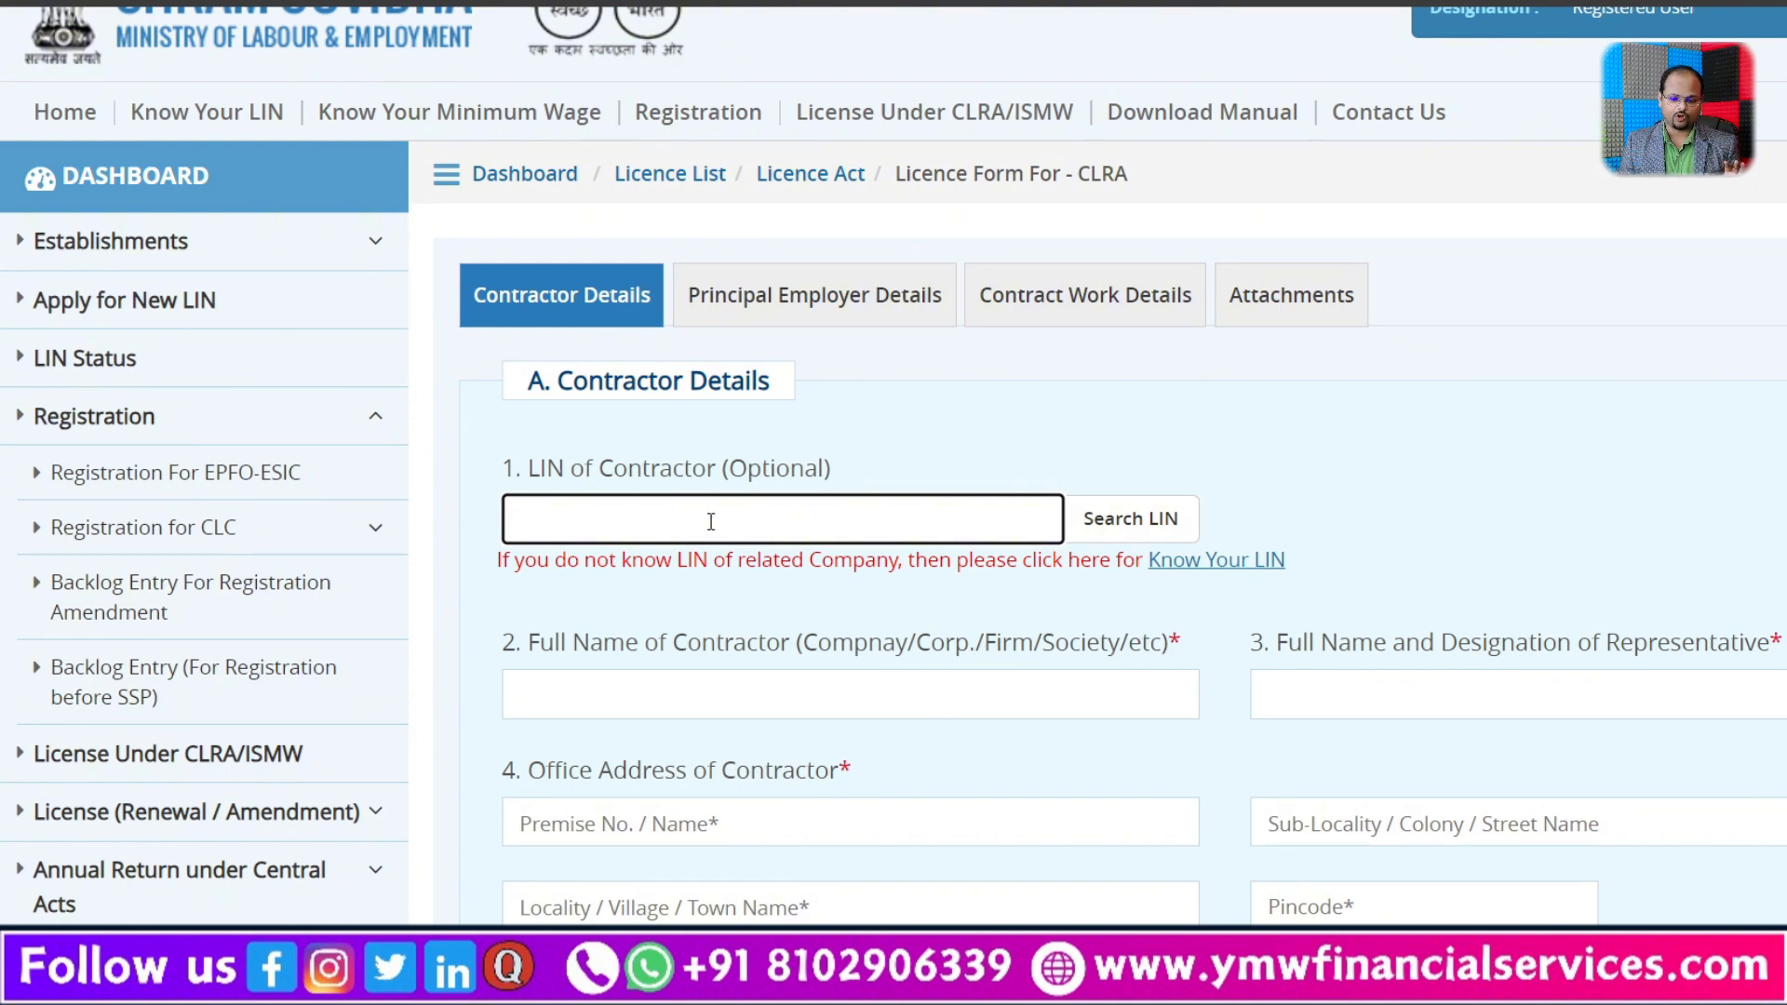
scroll(710, 521, "down", 1)
scroll(710, 521, "down", 2)
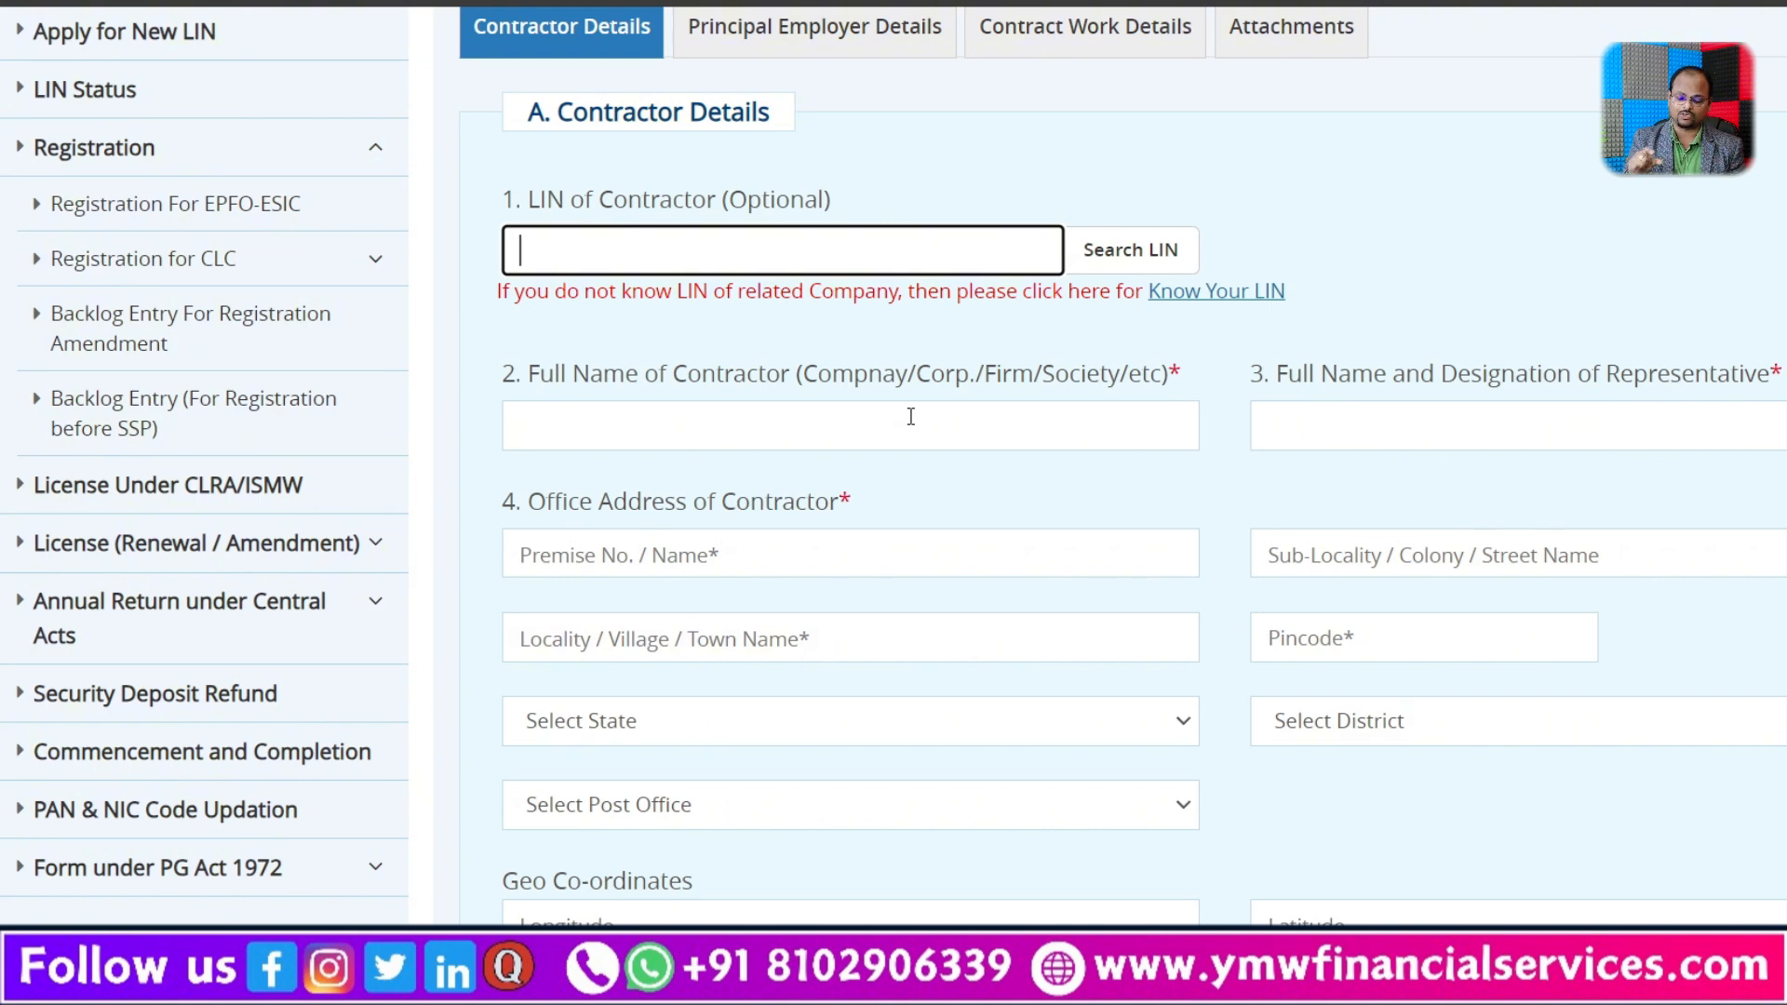
key("ctrl+minus")
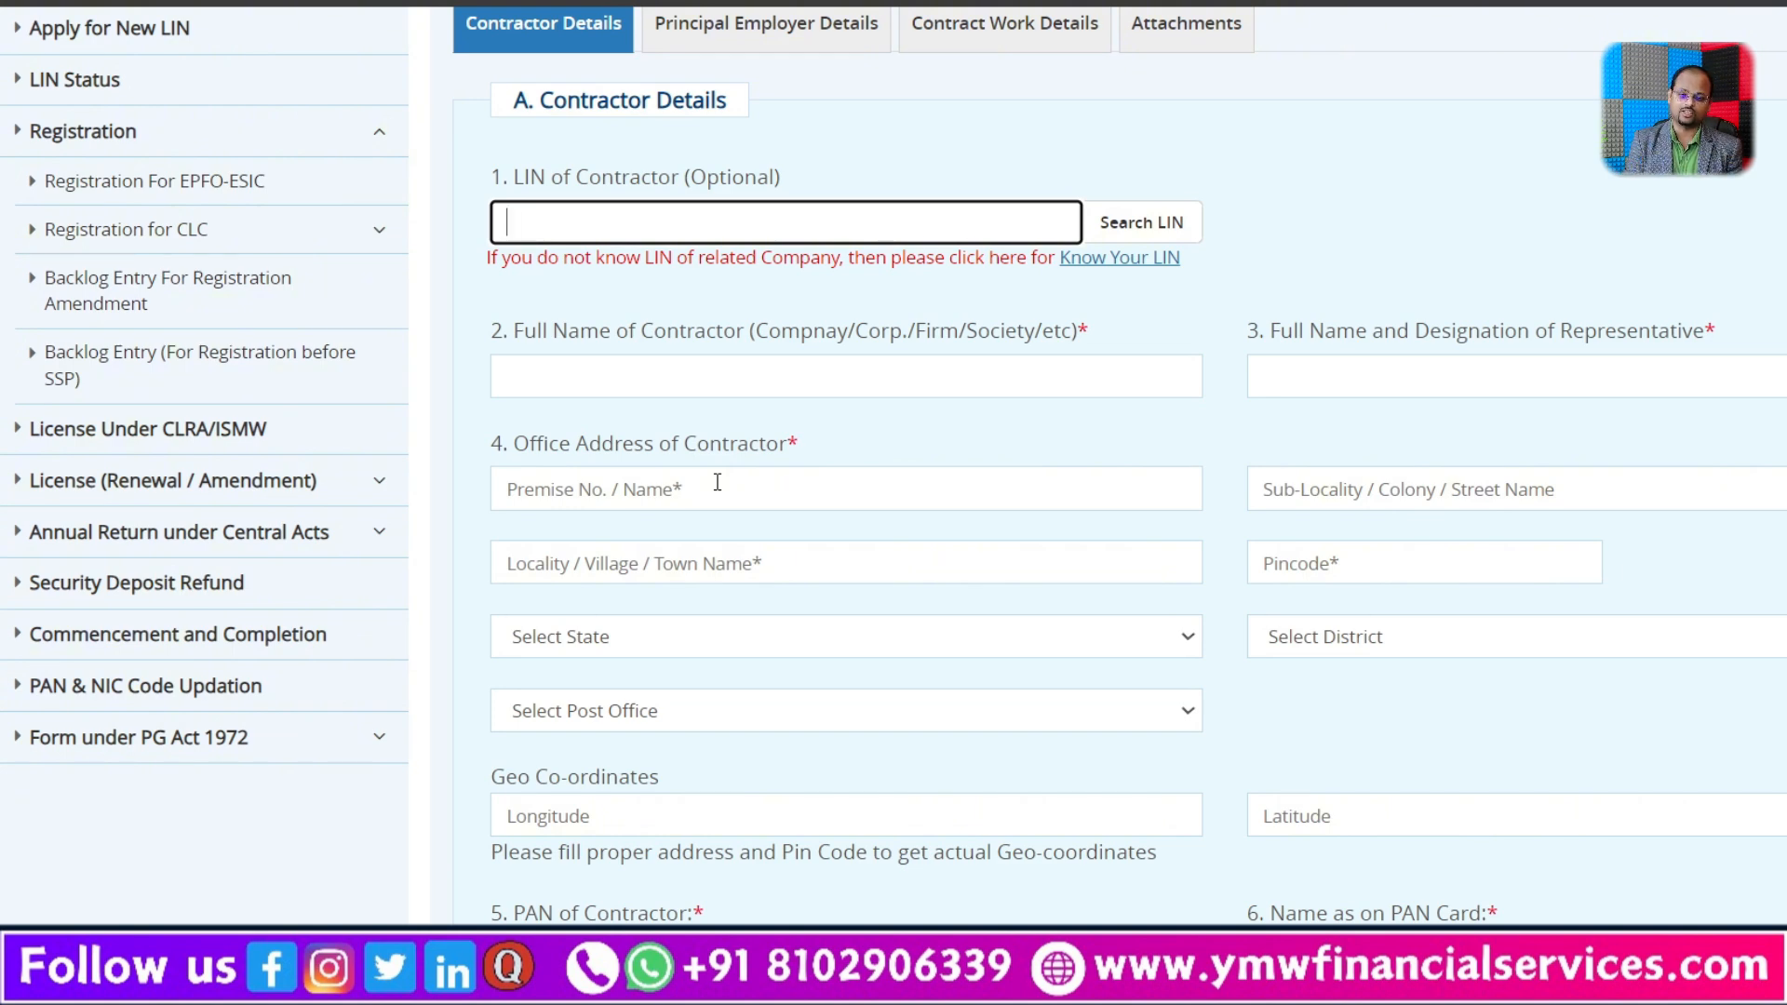
scroll(1316, 577, "down", 2)
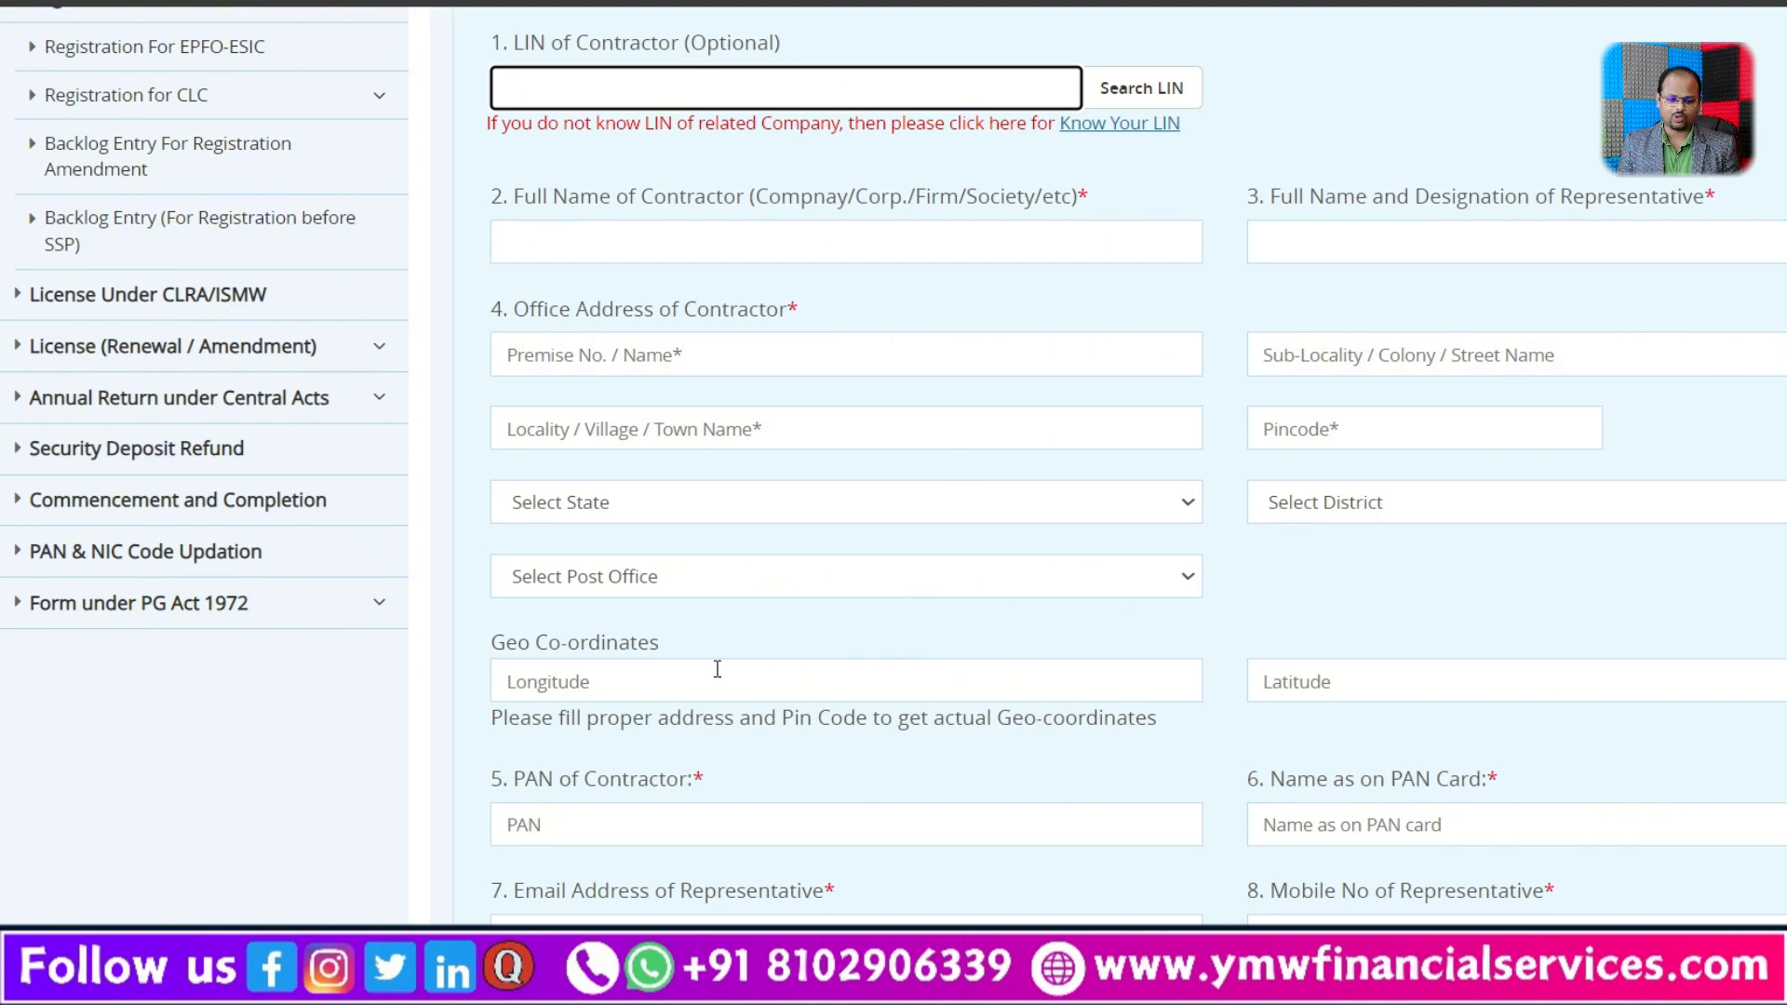
scroll(1264, 665, "down", 1)
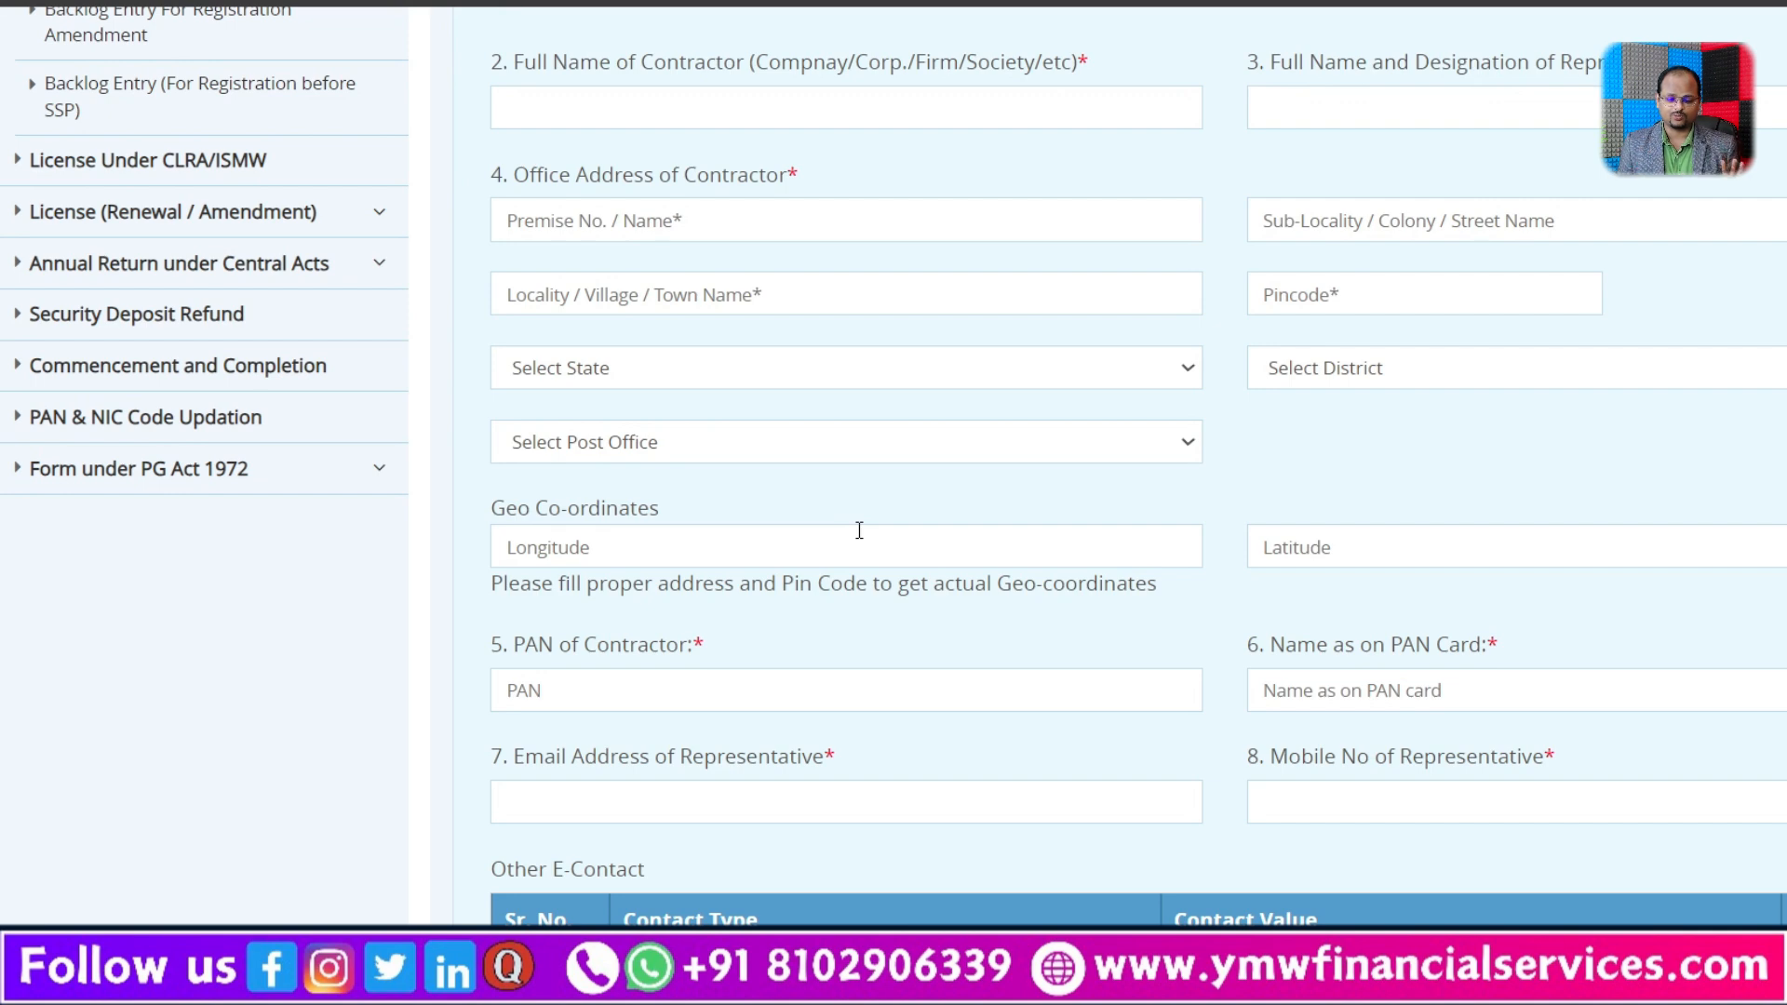
scroll(859, 529, "down", 2)
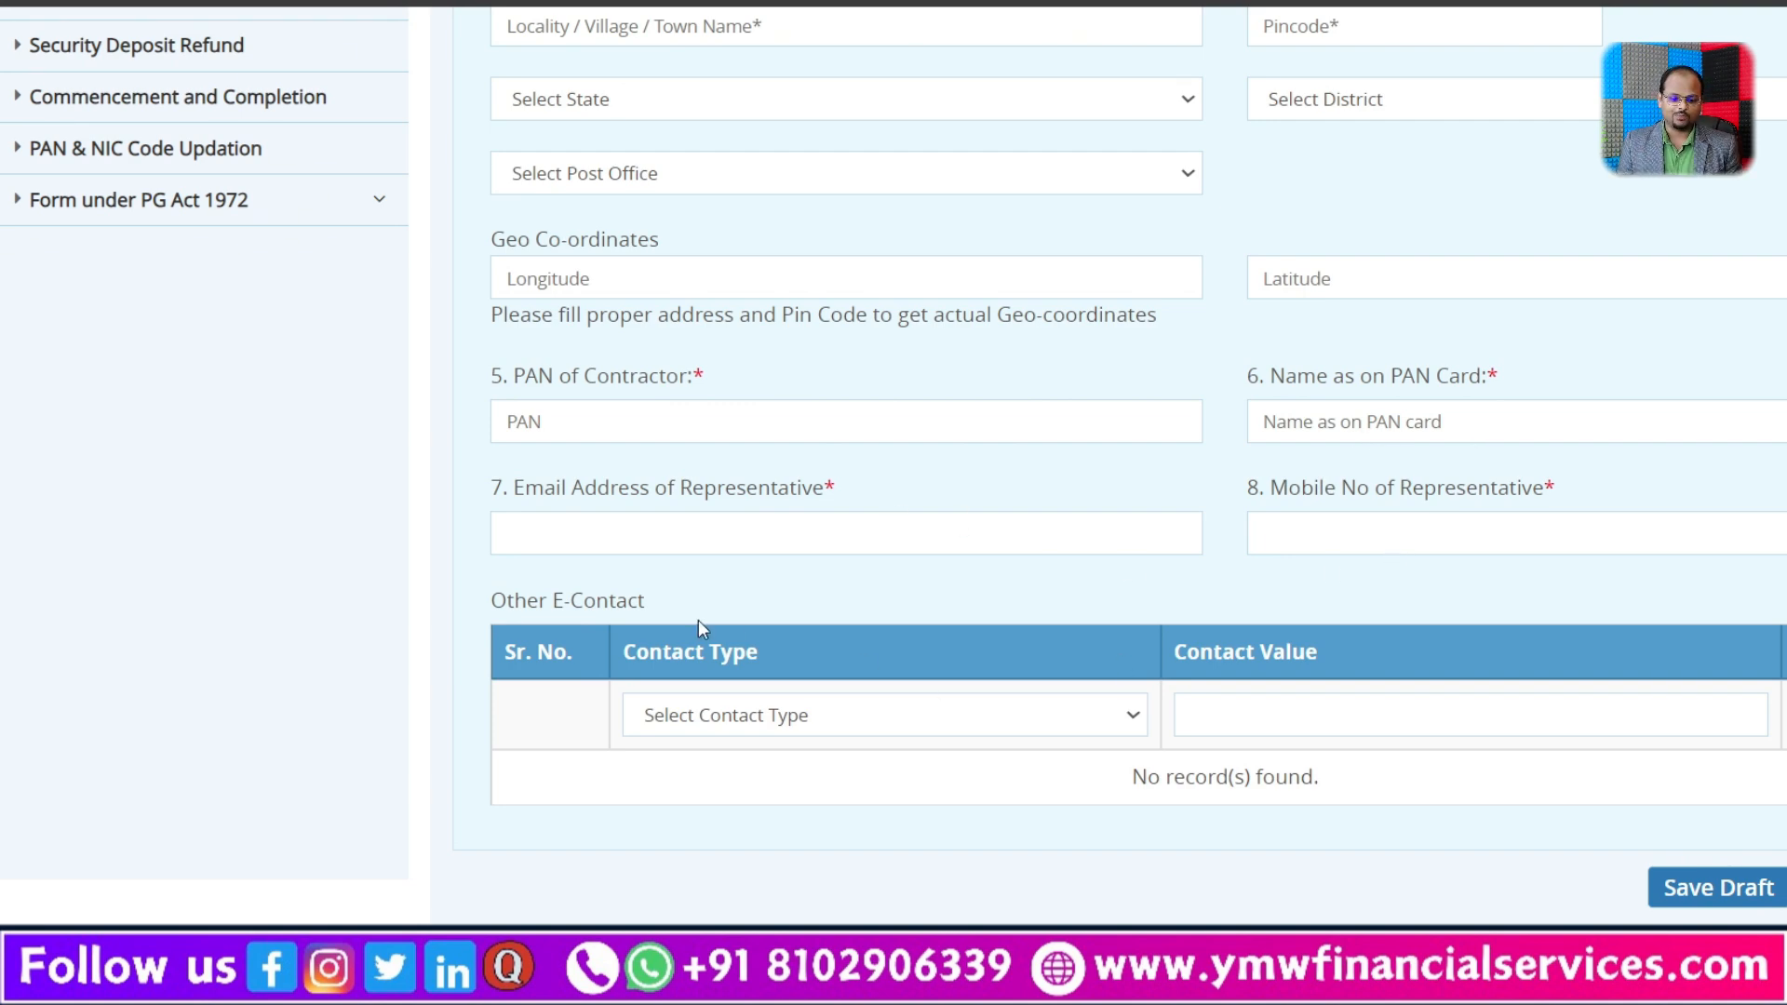
scroll(698, 623, "down", 2)
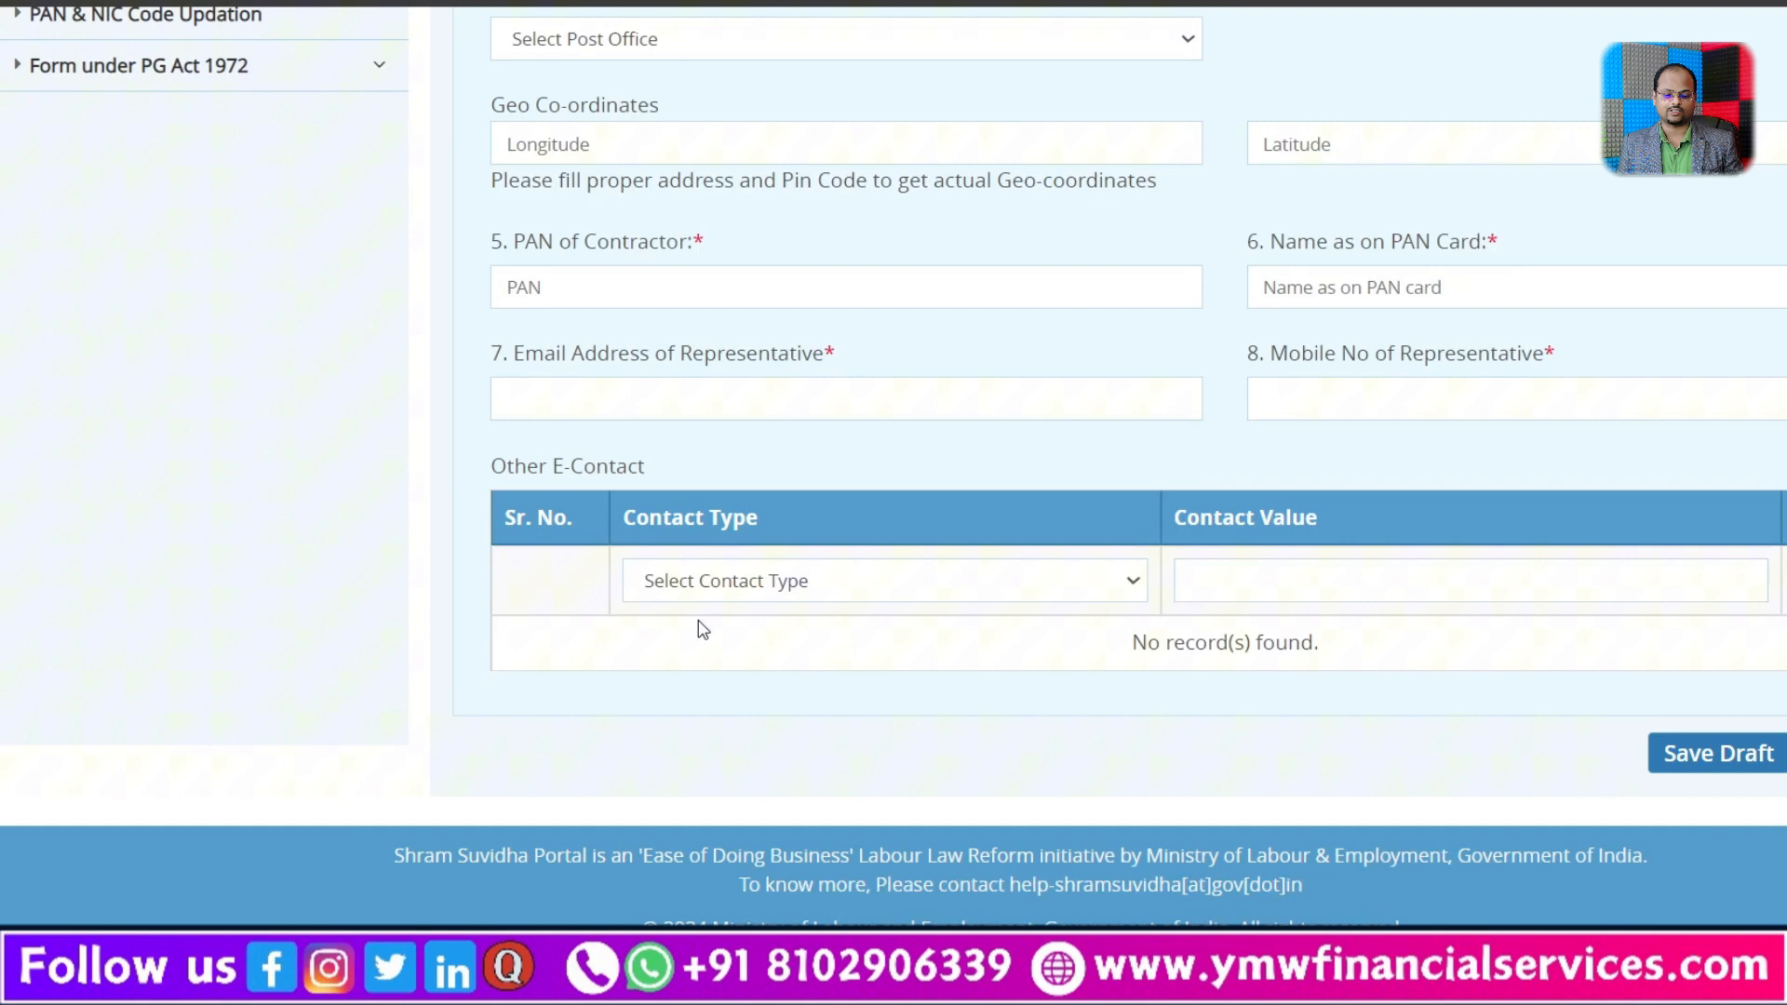
left_click(744, 595)
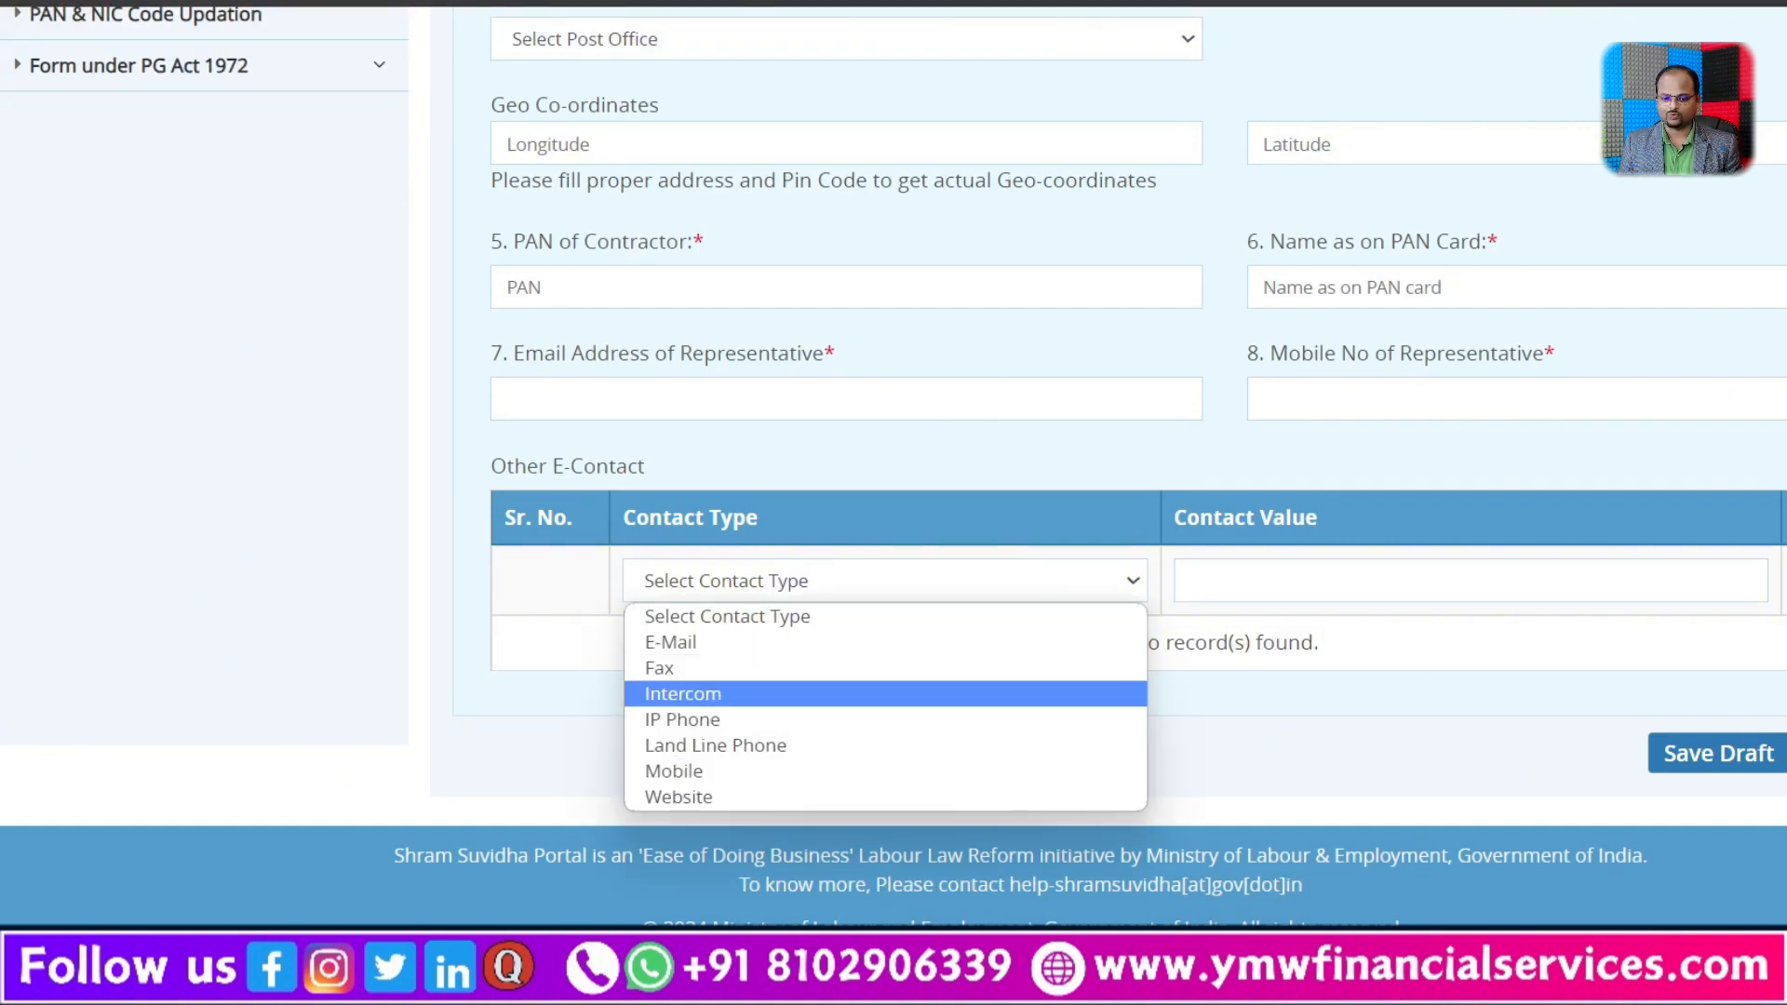
left_click(1474, 710)
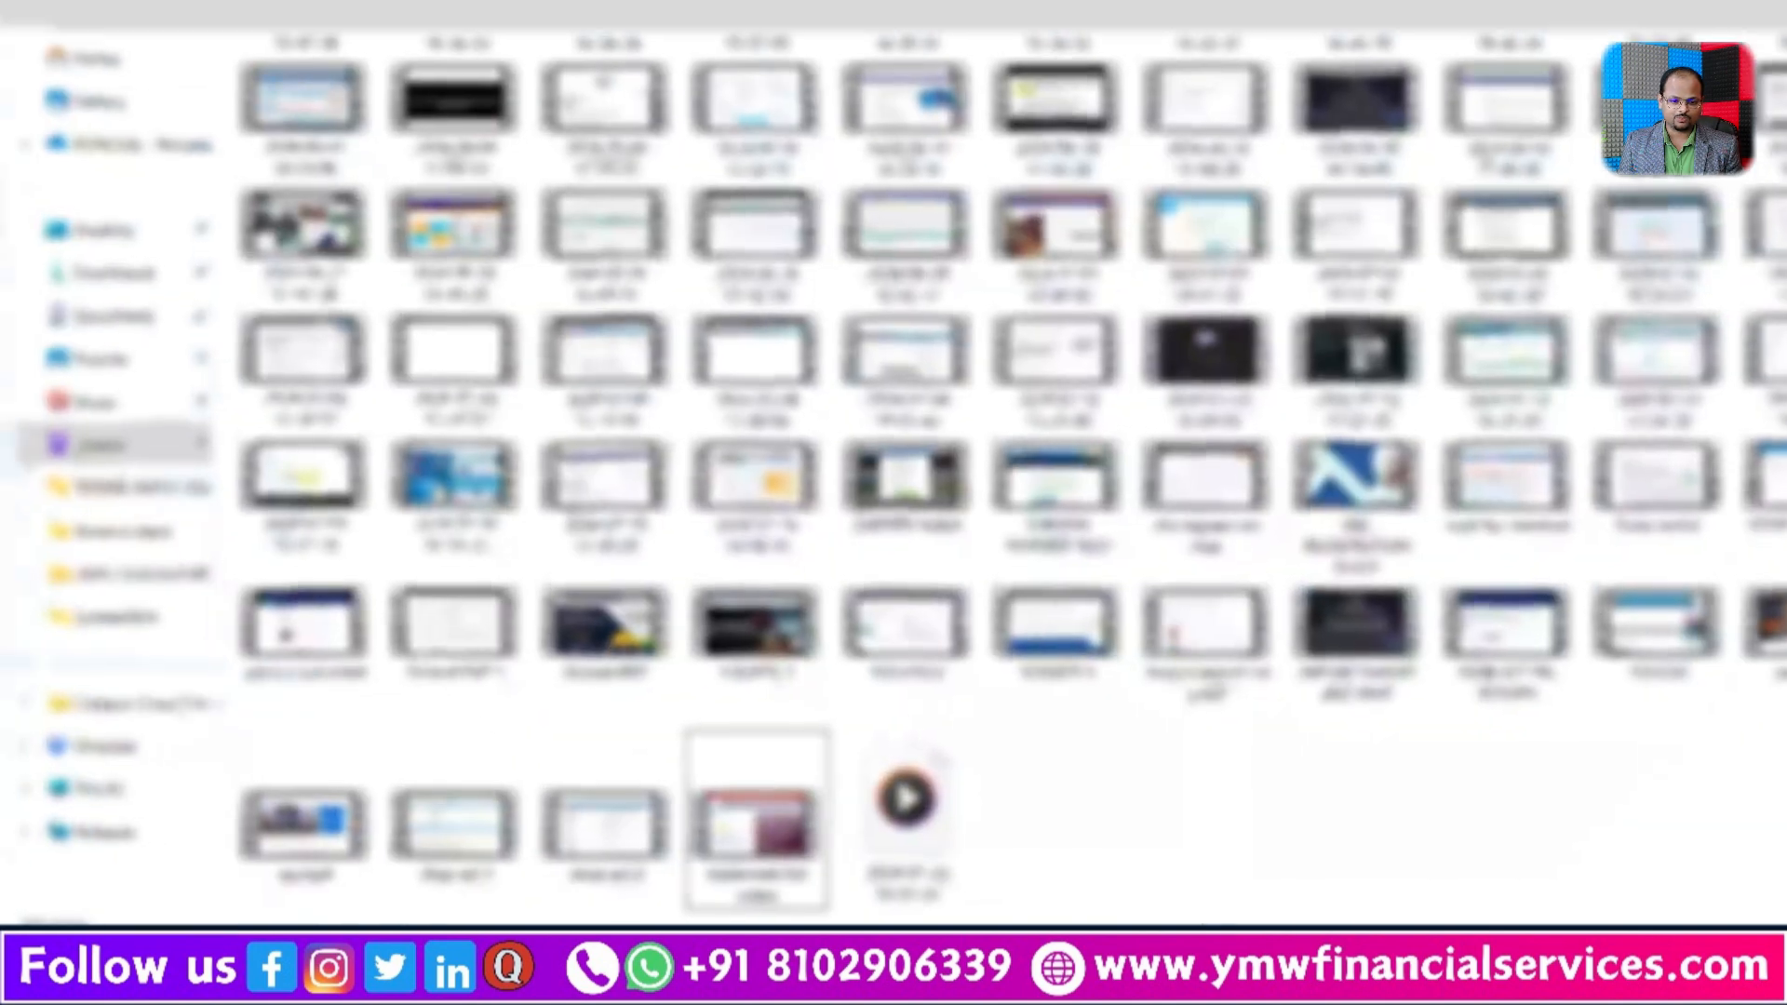
Step: Copy the principal employer's LIN from the certificate PDF into the Principal Employer Details form and load the establishment's data
left_click(112, 272)
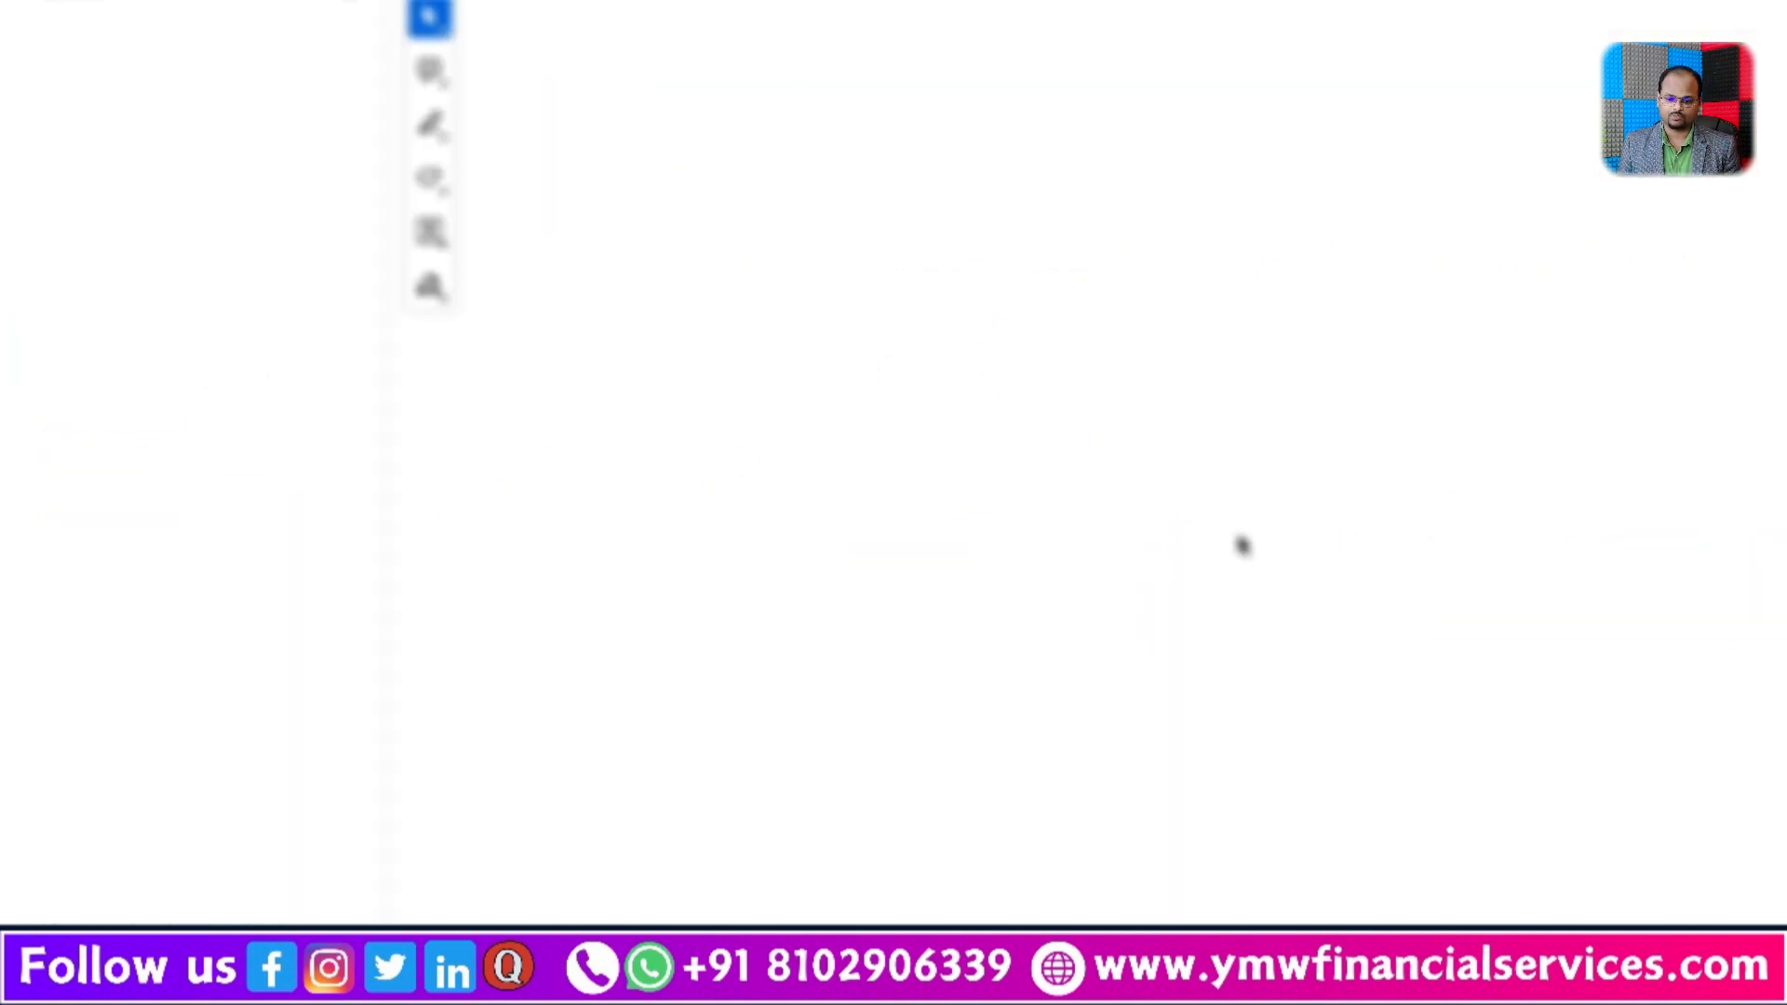
scroll(1240, 546, "down", 2)
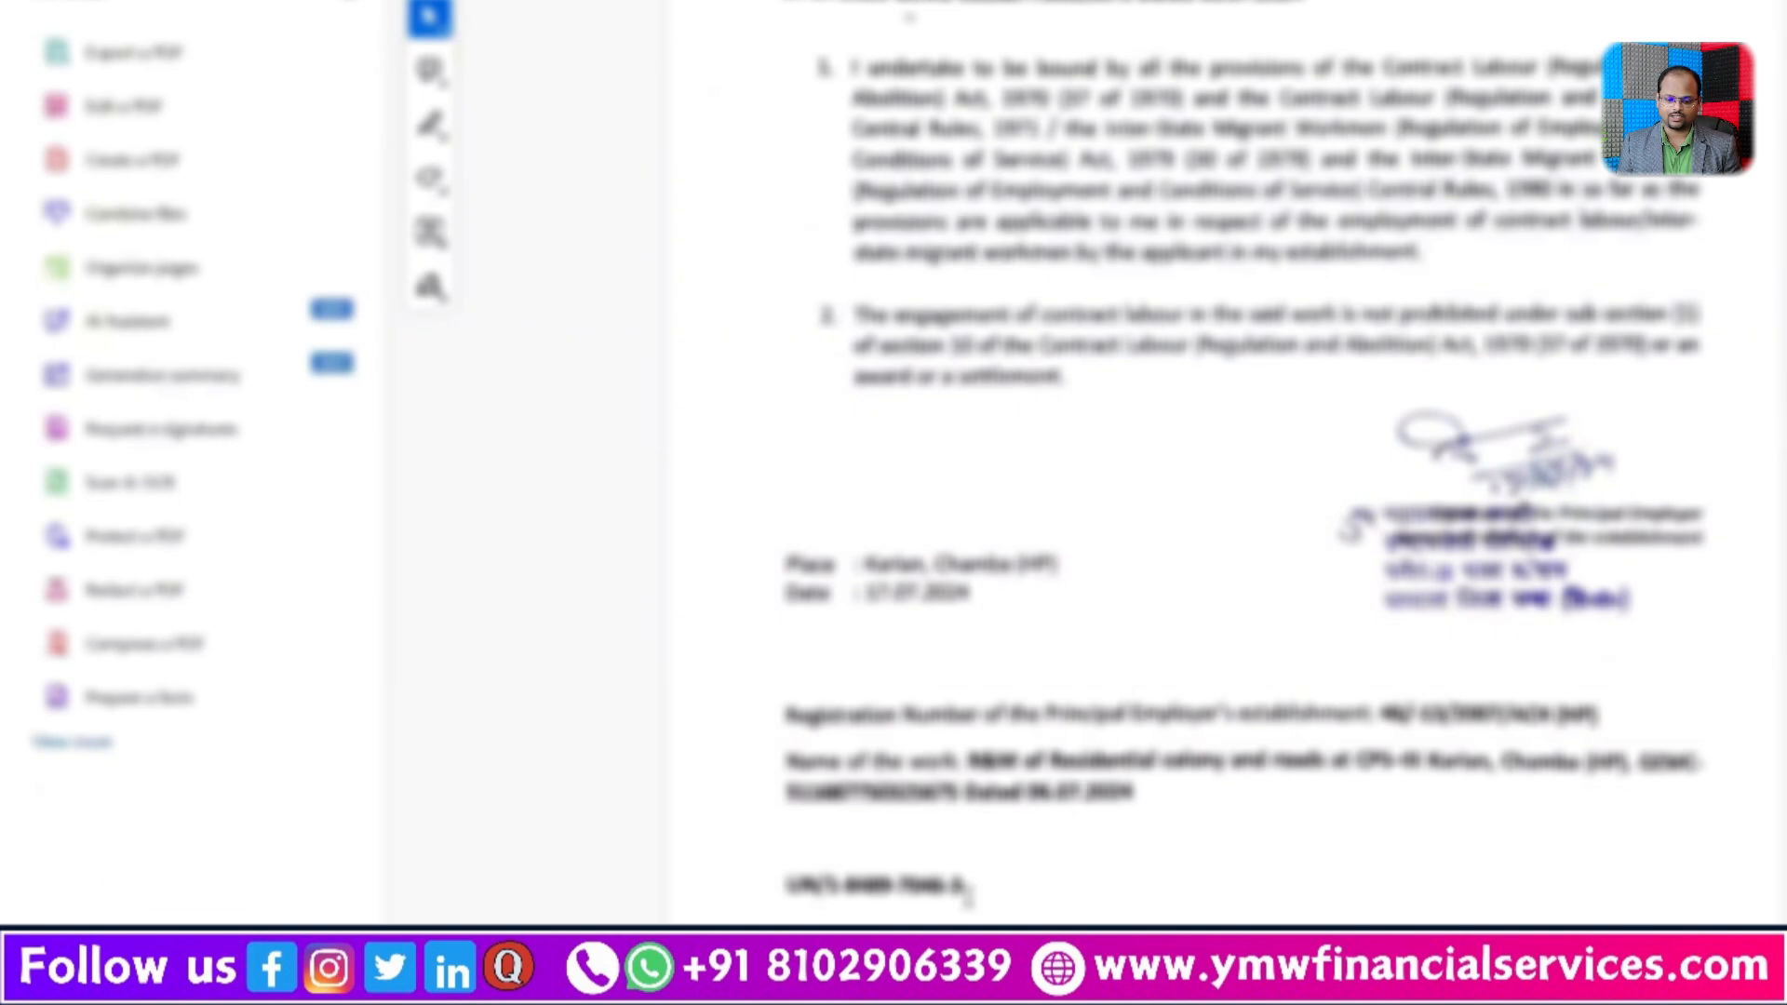
left_click_drag(966, 889, 828, 889)
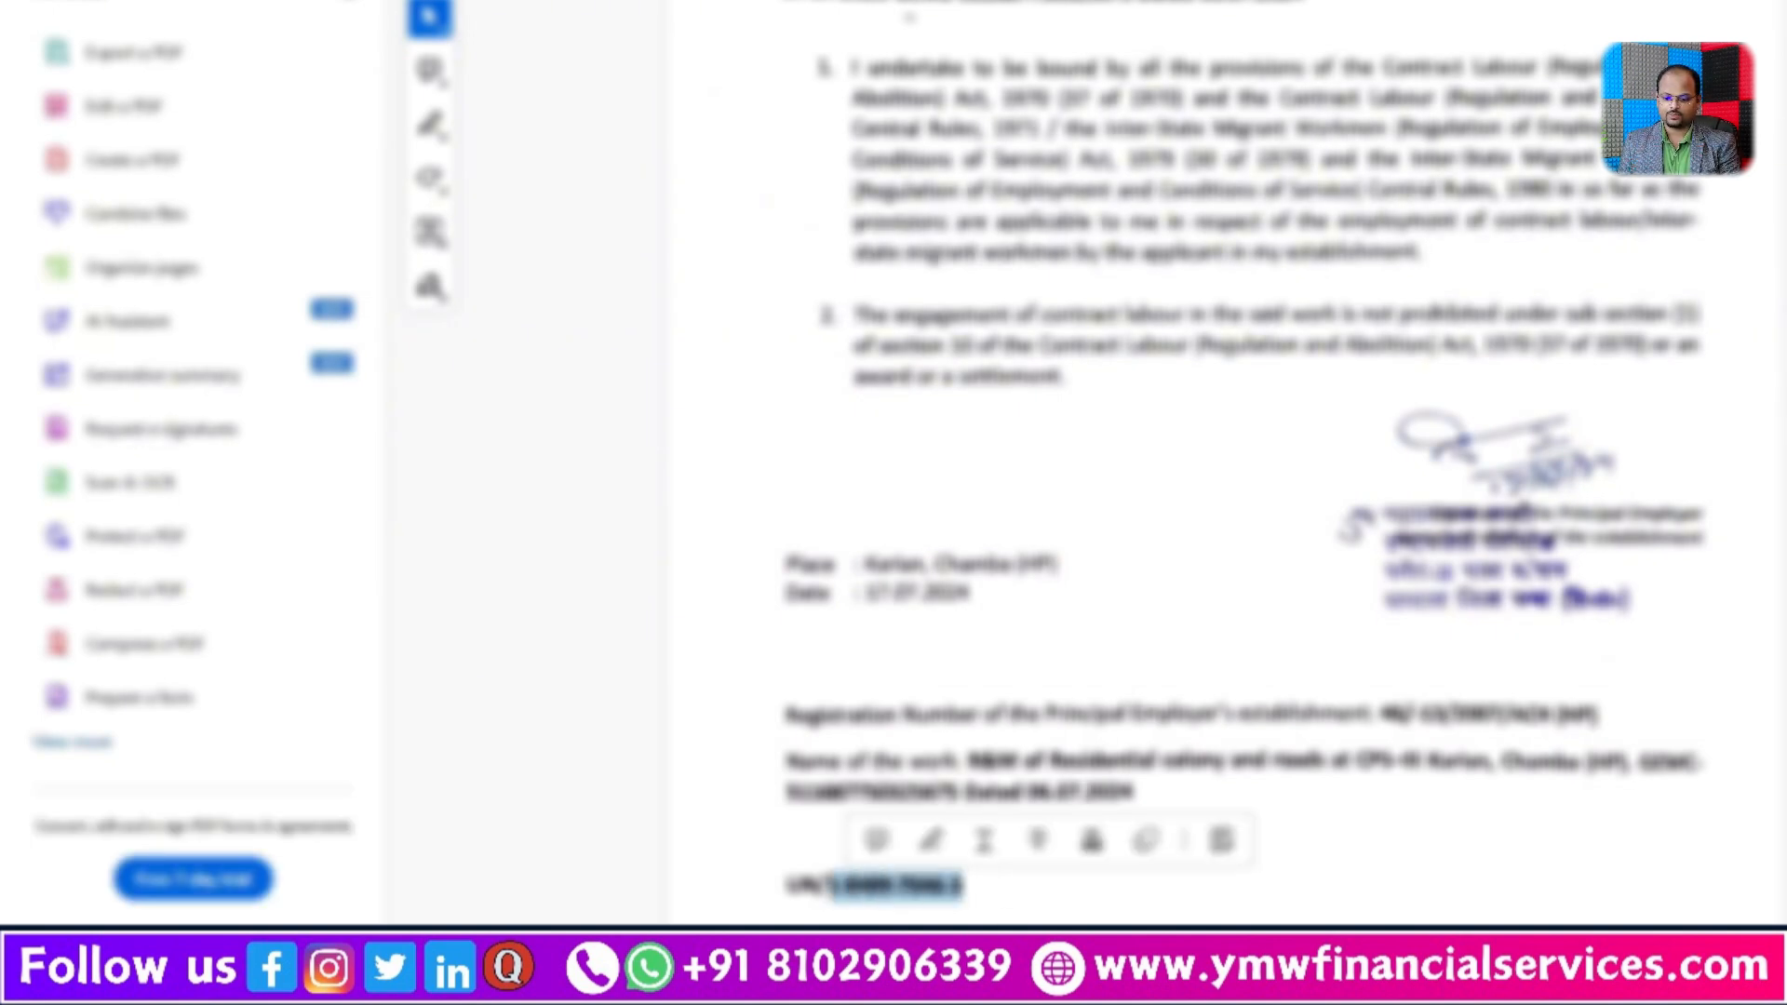
key("alt+Tab")
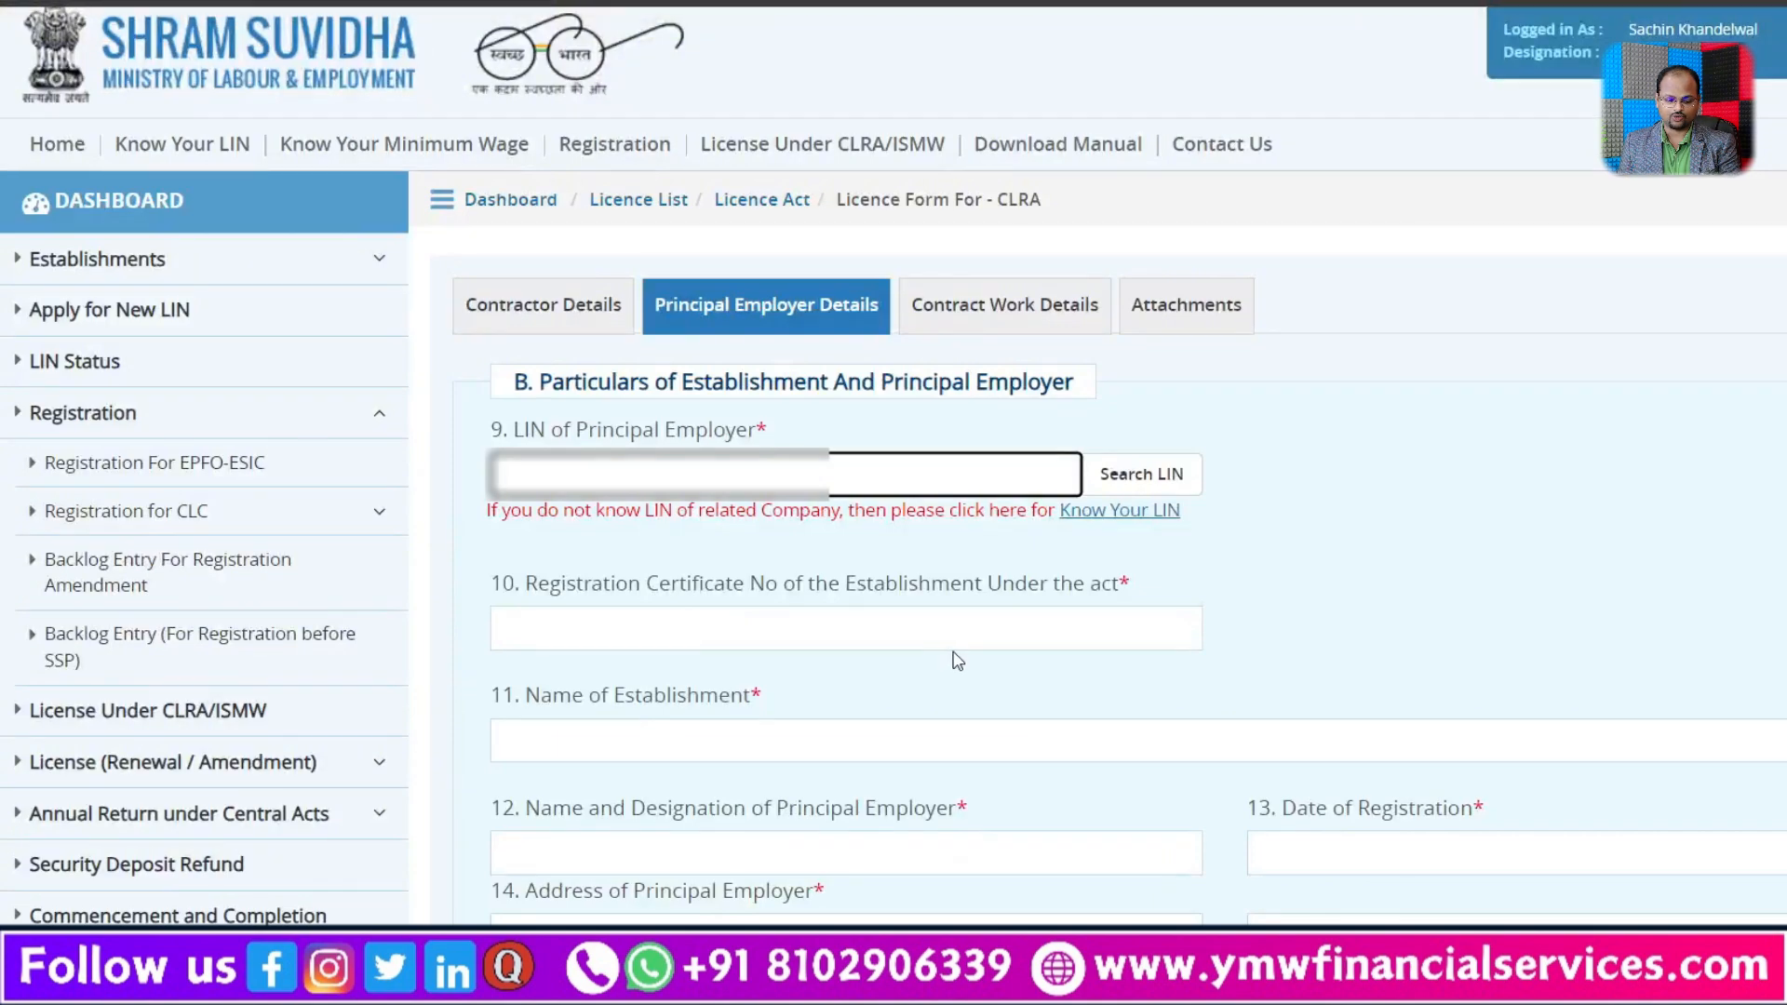
key("ctrl+v")
left_click(1342, 489)
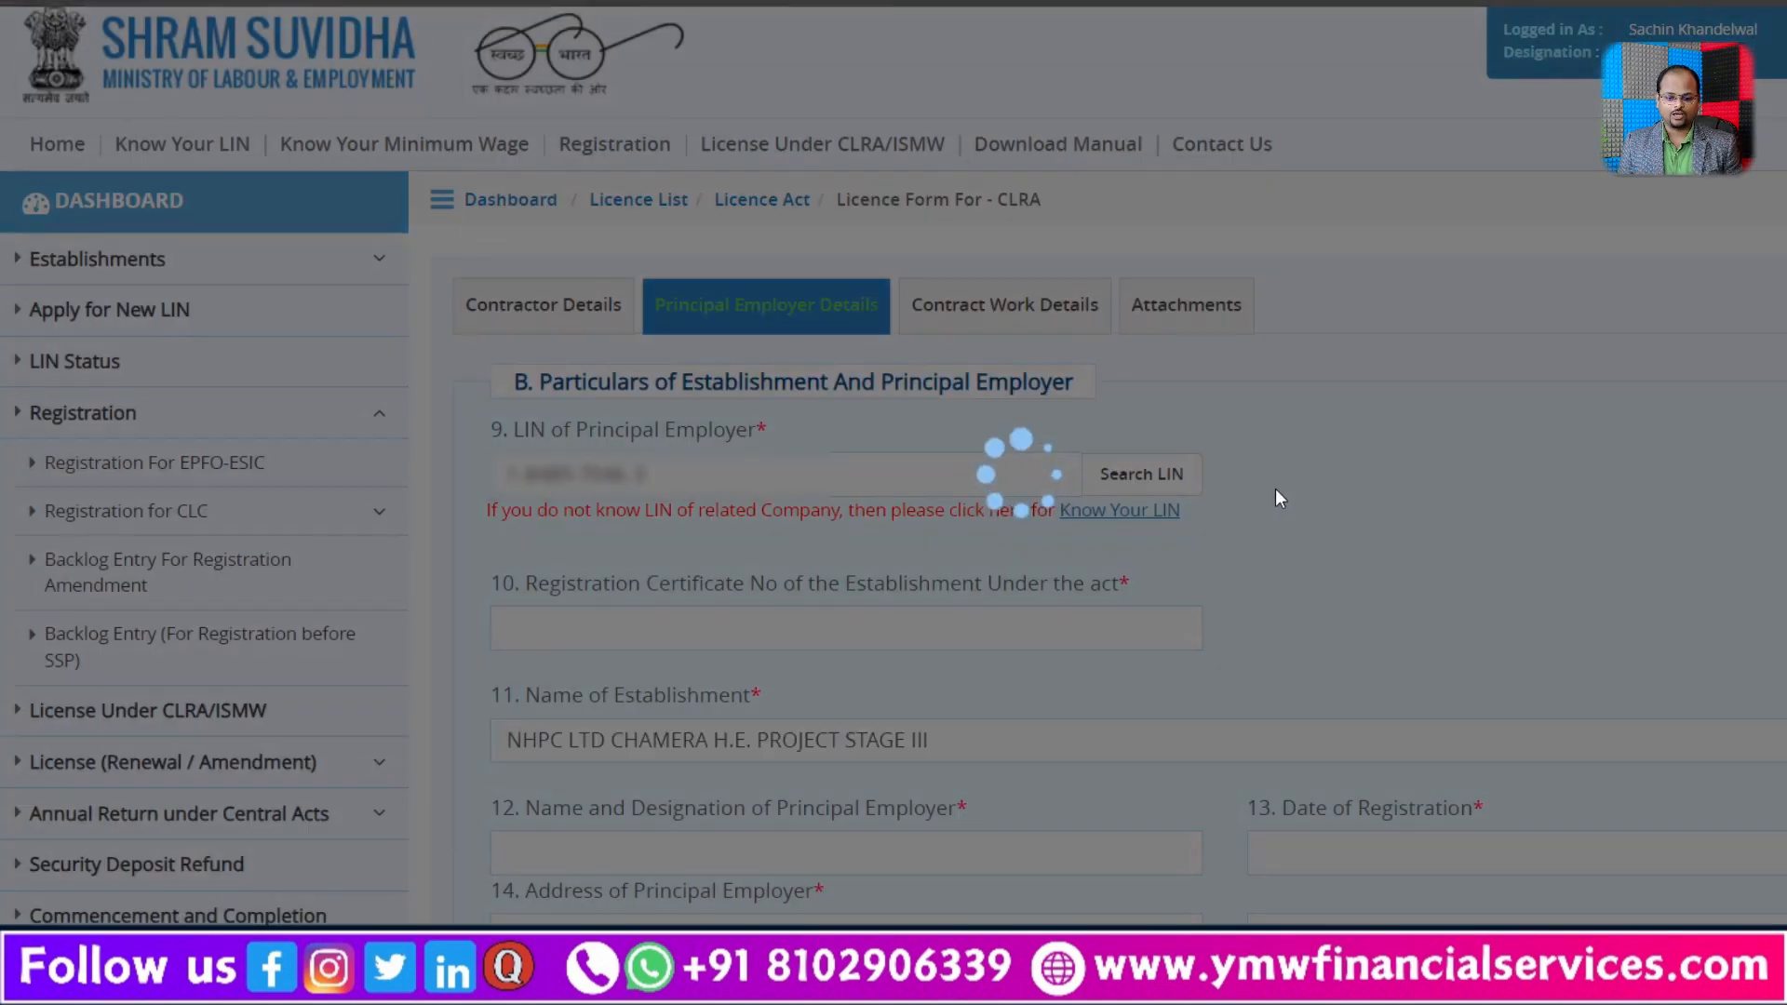
Step: Try to select the registration number of the principal employer's establishment in the certificate PDF
scroll(1312, 519, "down", 3)
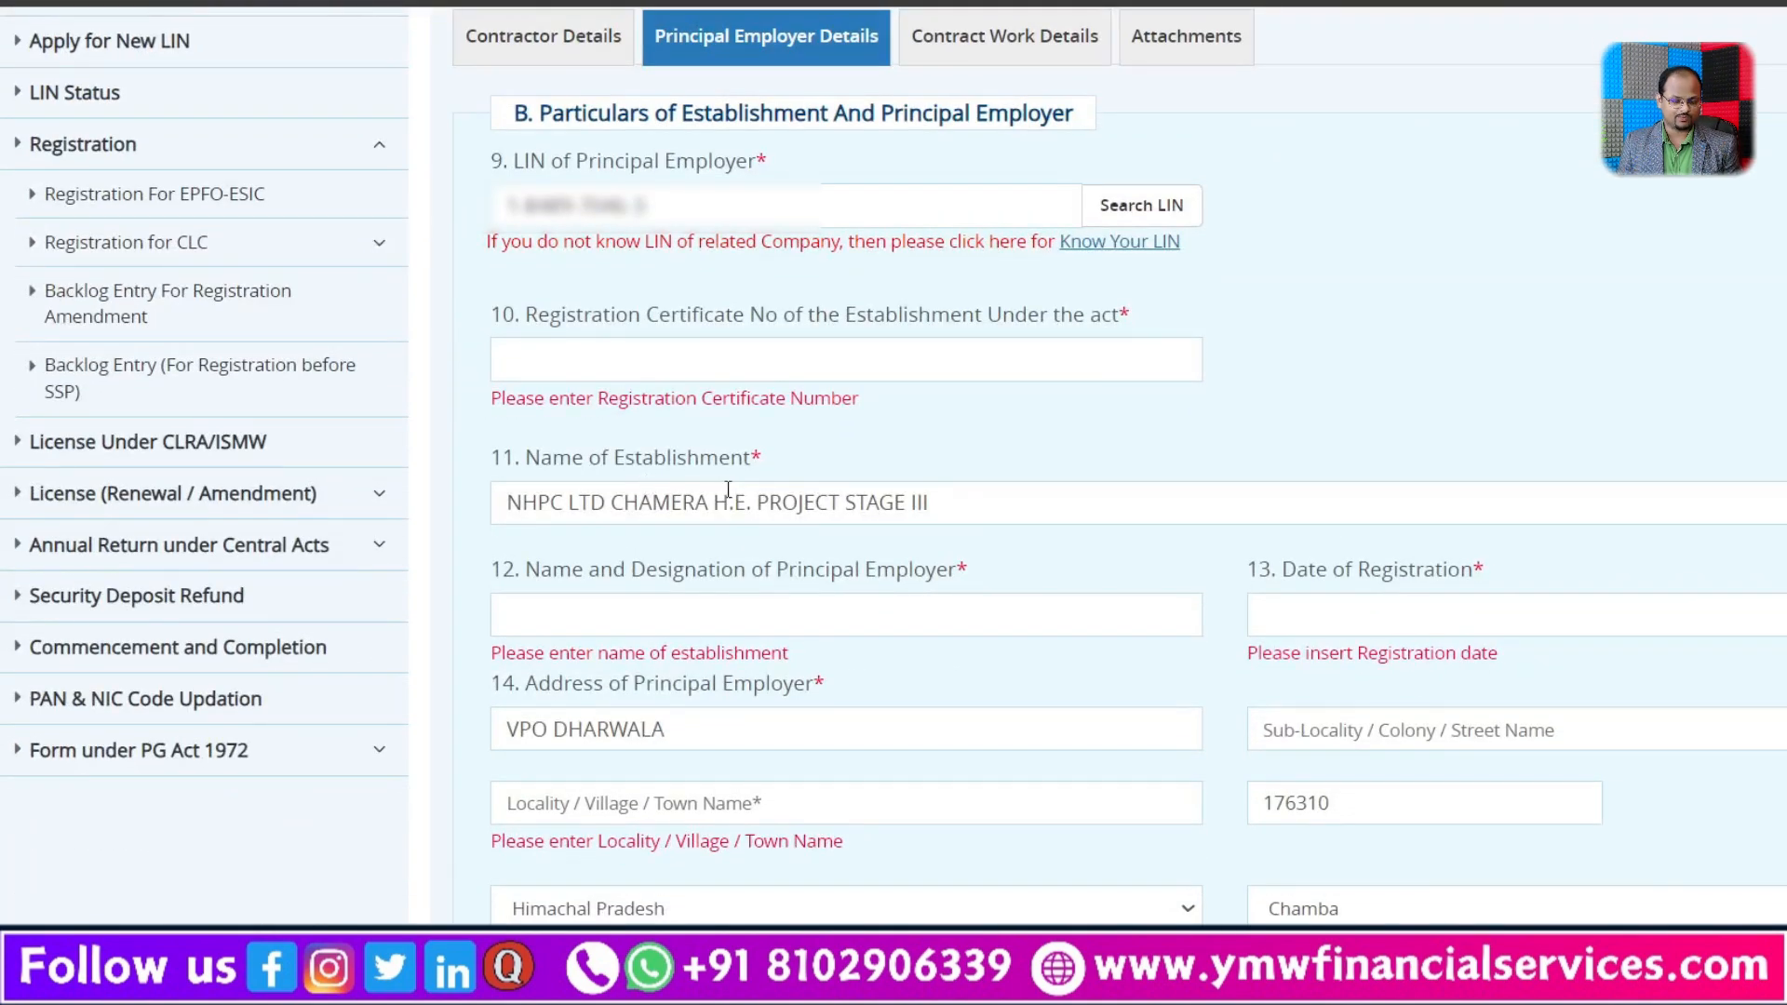
scroll(727, 490, "down", 2)
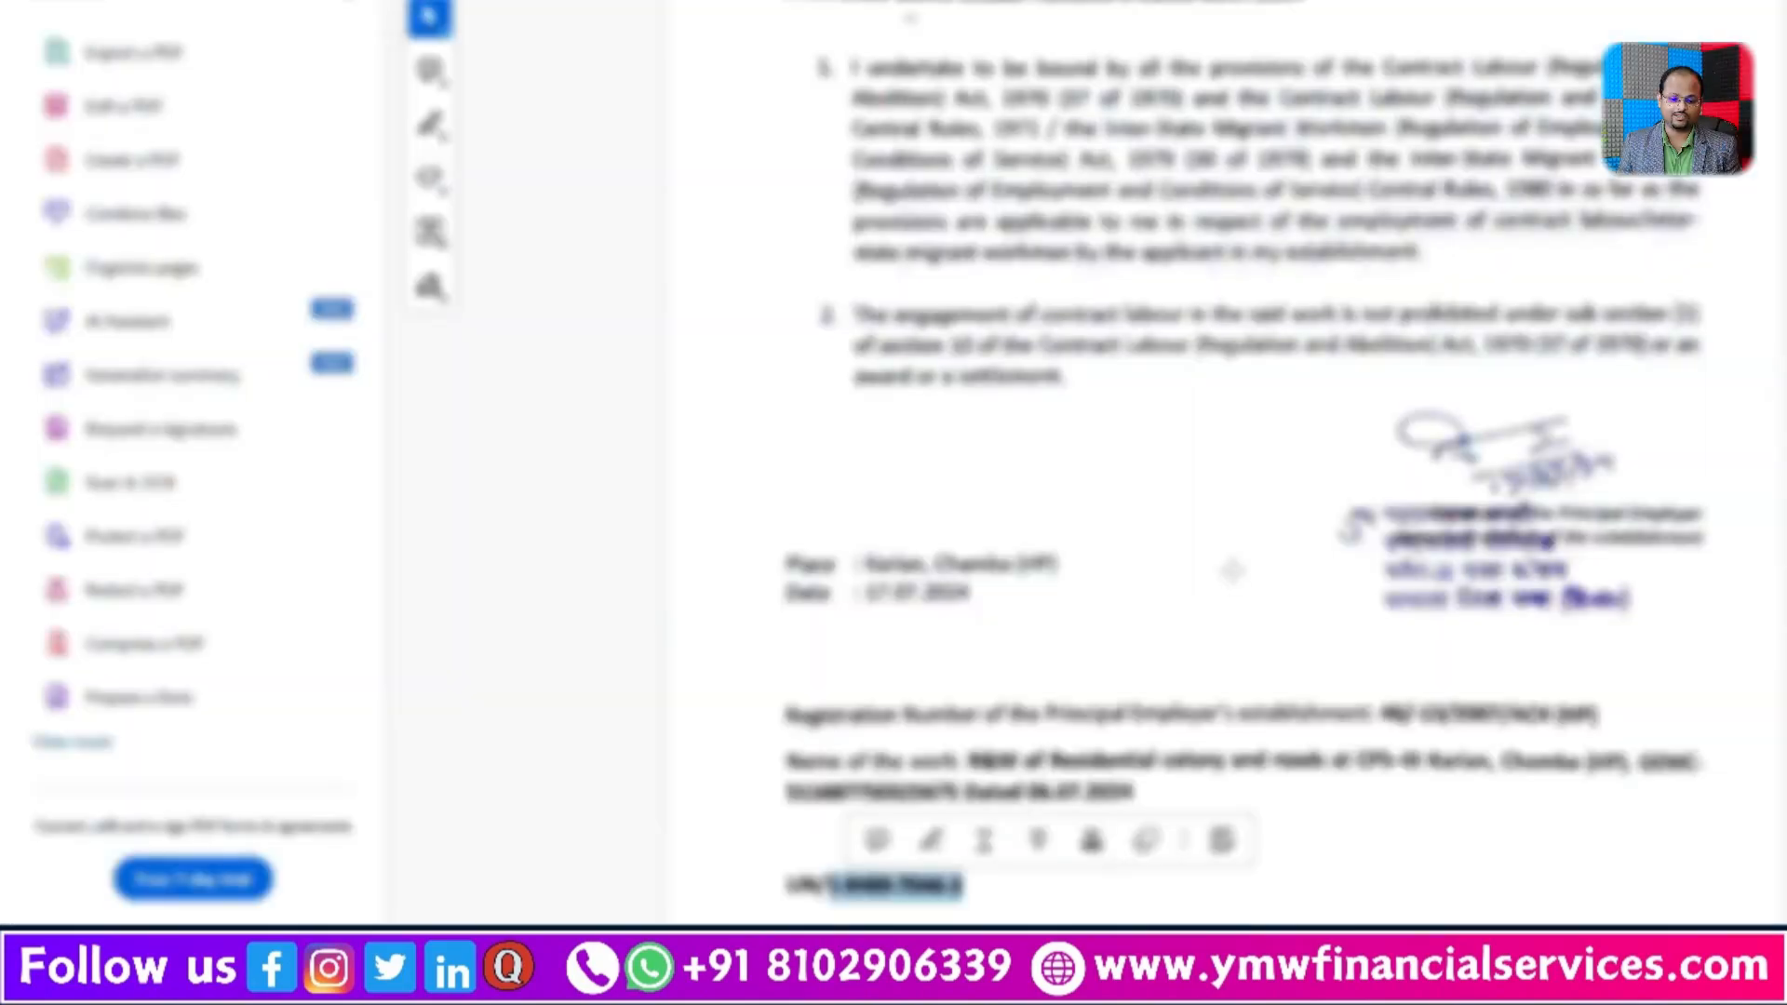
scroll(1229, 572, "down", 1)
left_click(1249, 659)
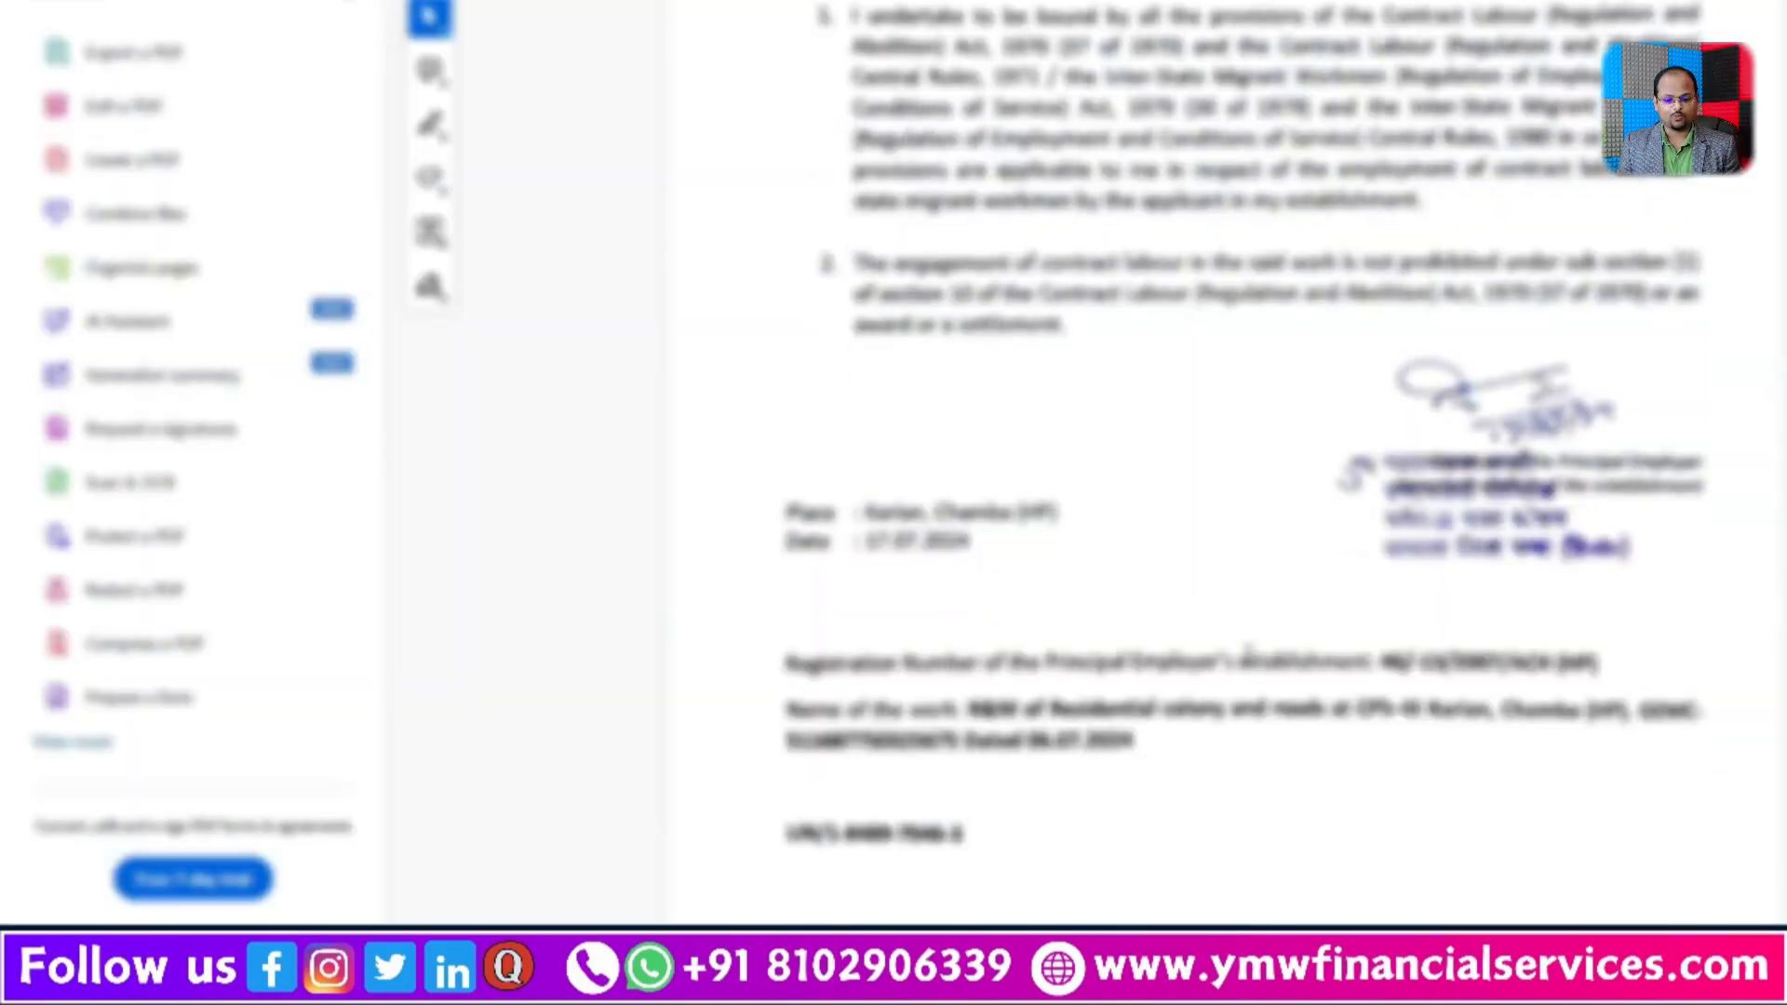
left_click_drag(824, 665, 1596, 666)
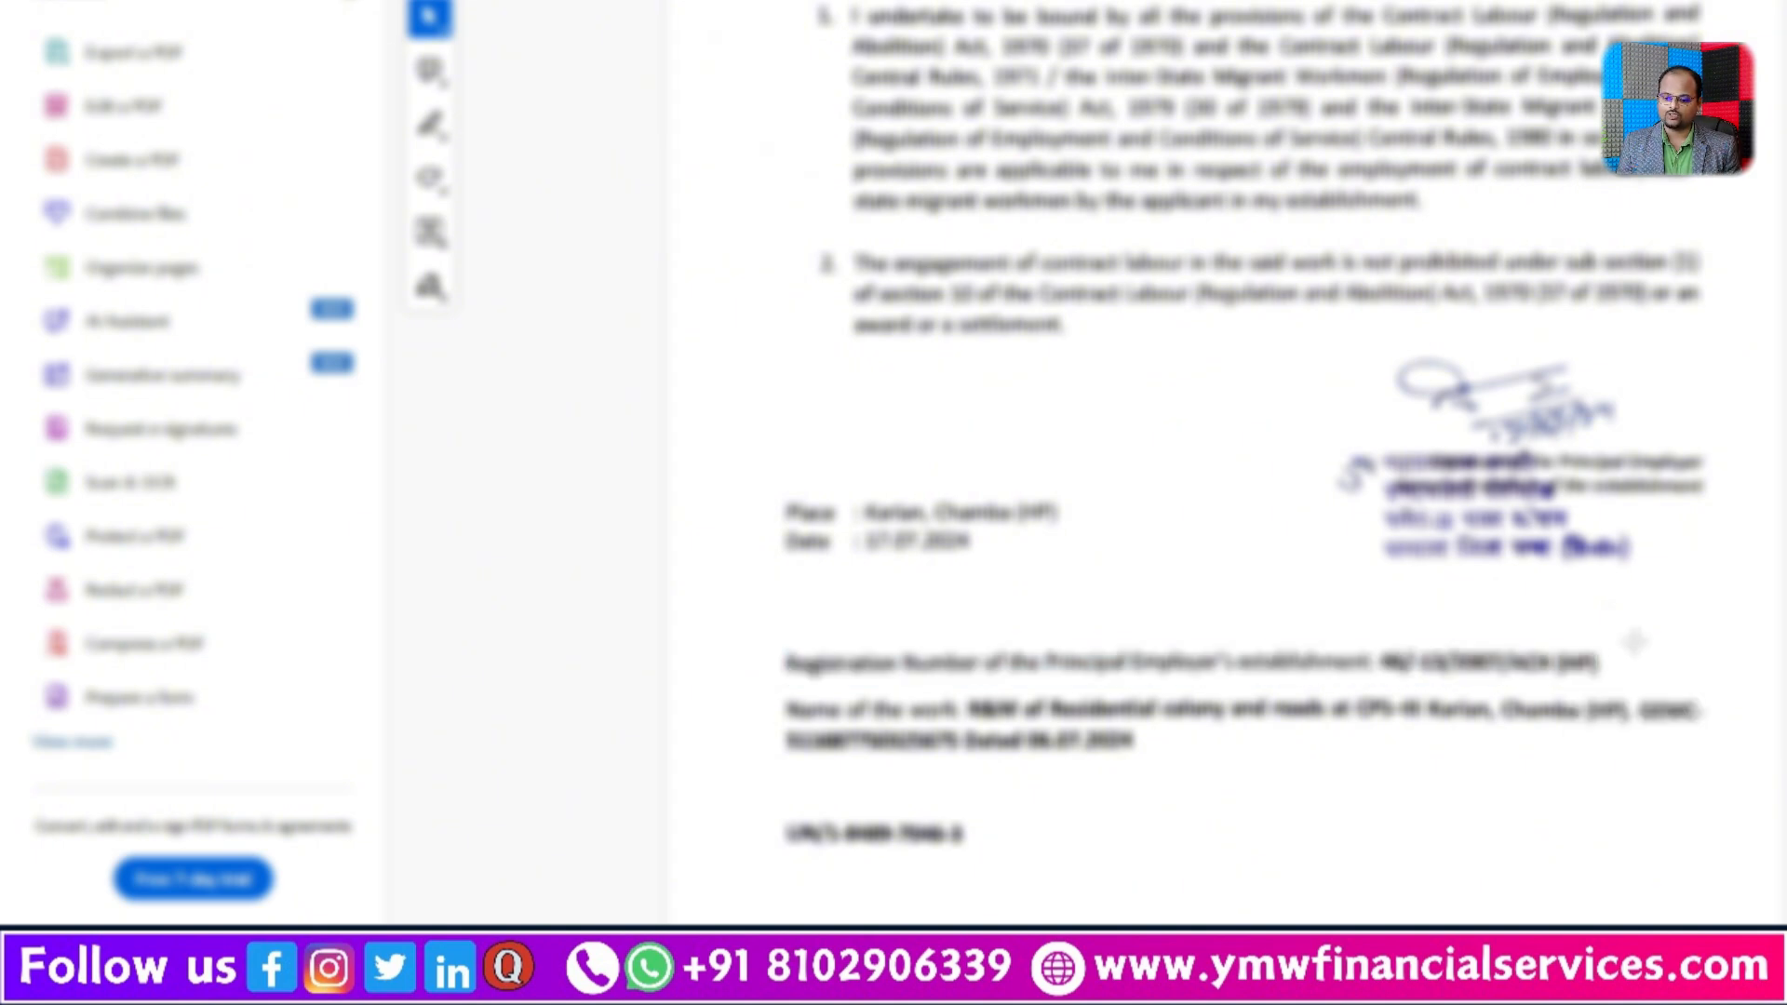
key("ctrl+a")
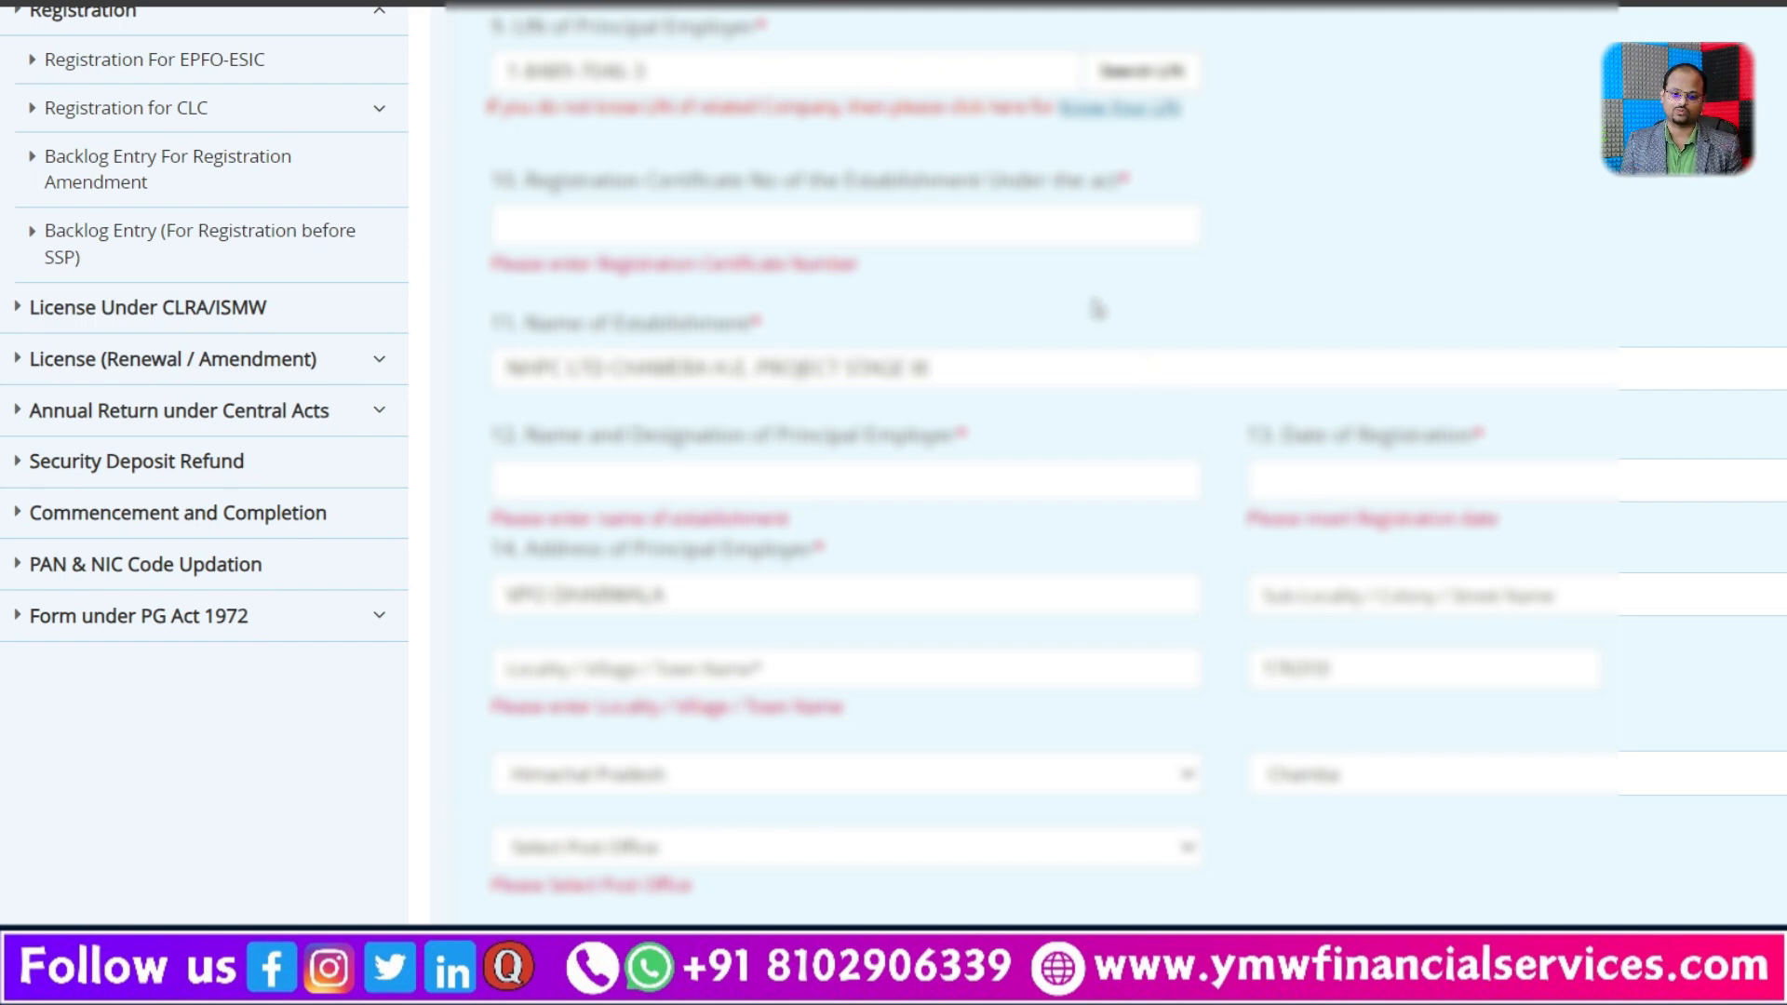
Step: Re-enter the final digits of the pincode in the principal employer's address and open the list of post offices
scroll(614, 377, "up", 2)
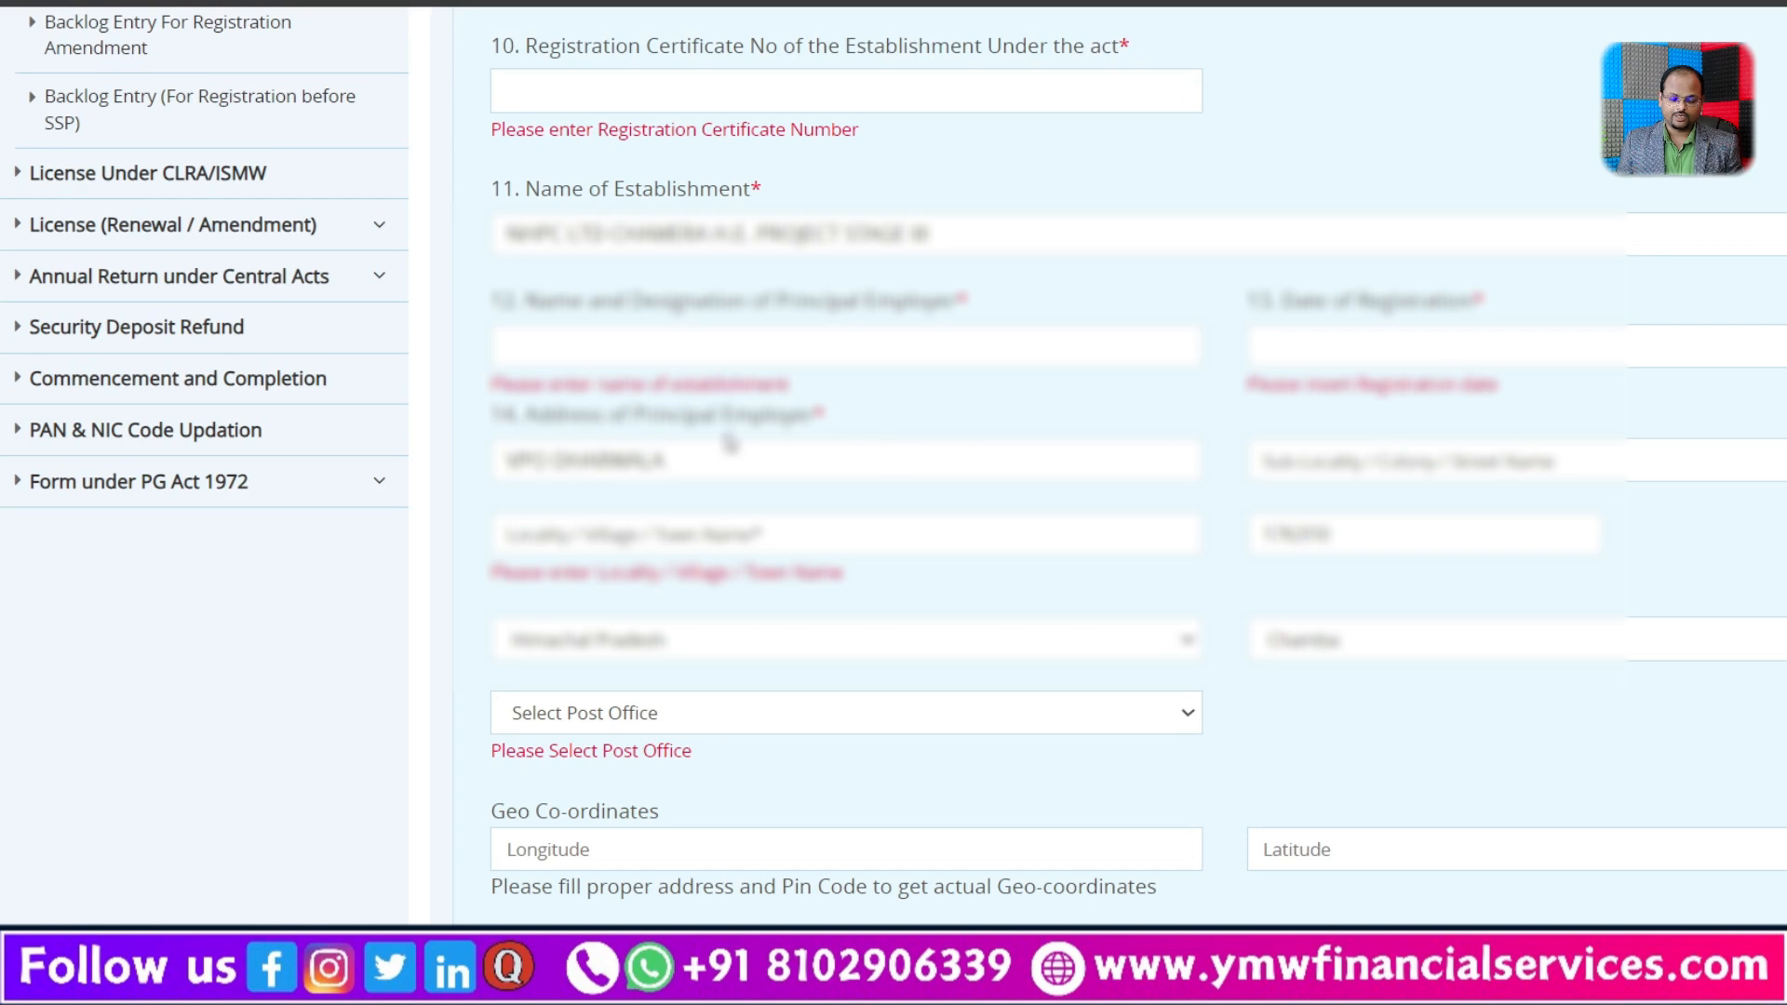
scroll(1340, 670, "down", 3)
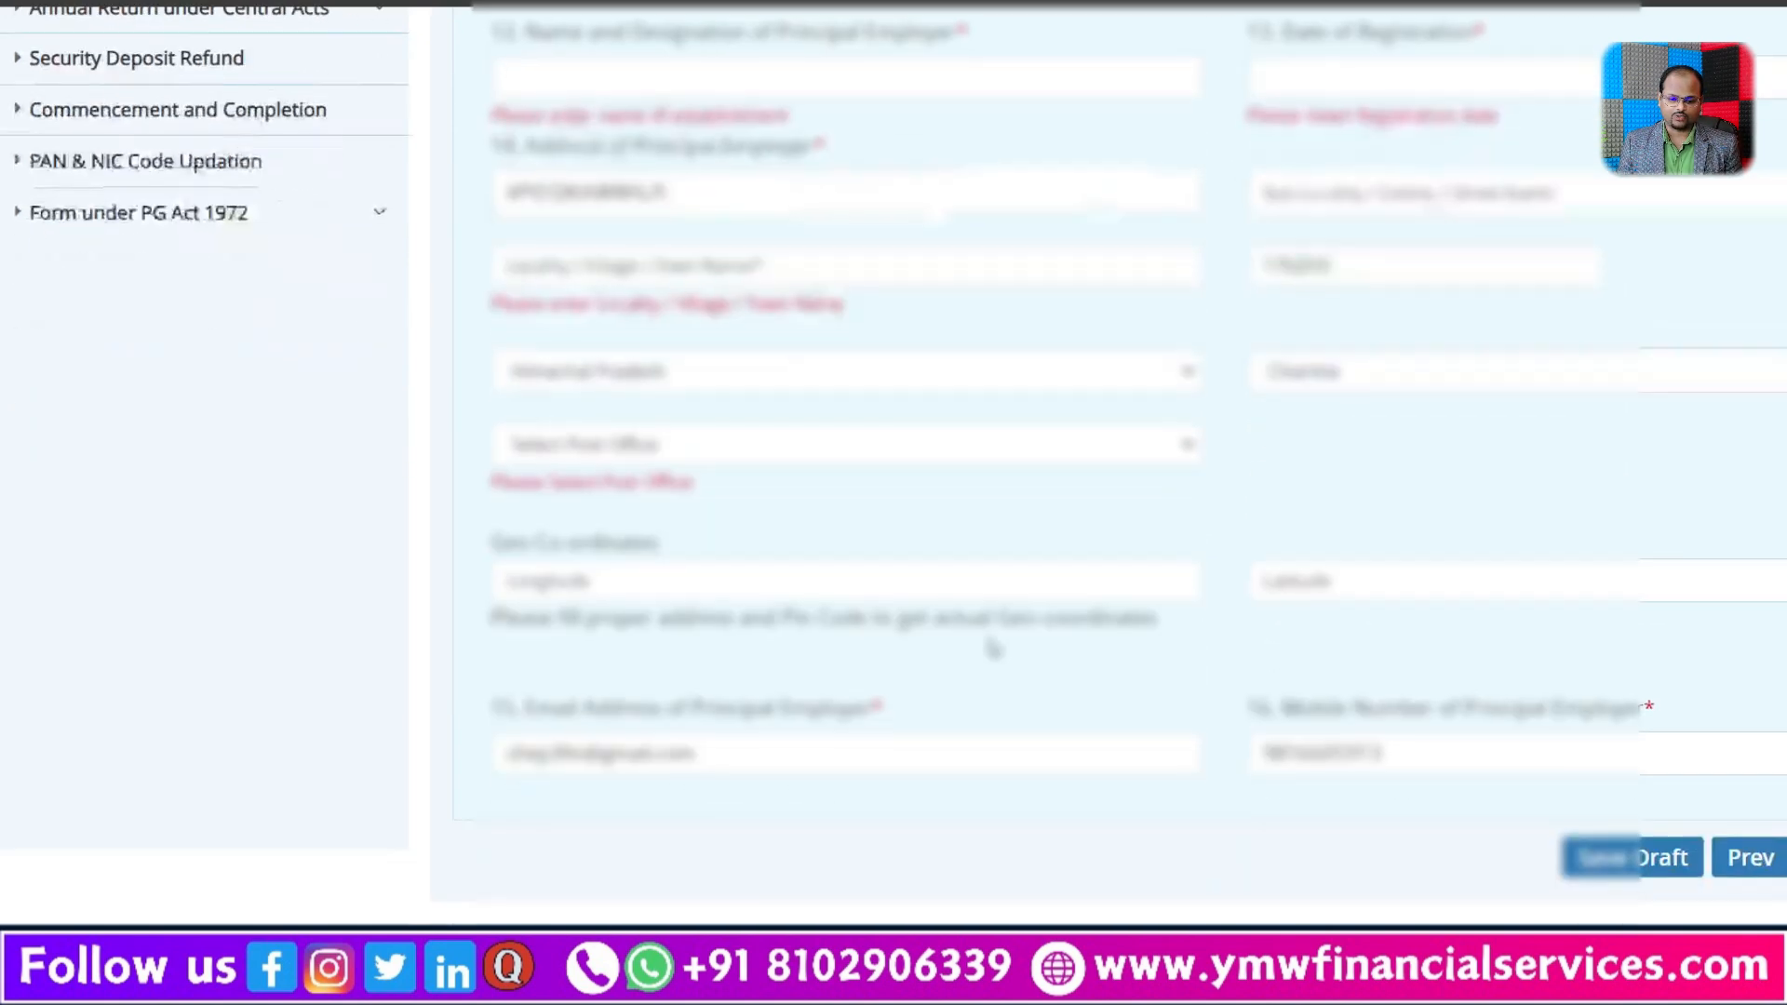
left_click(928, 449)
left_click(1393, 400)
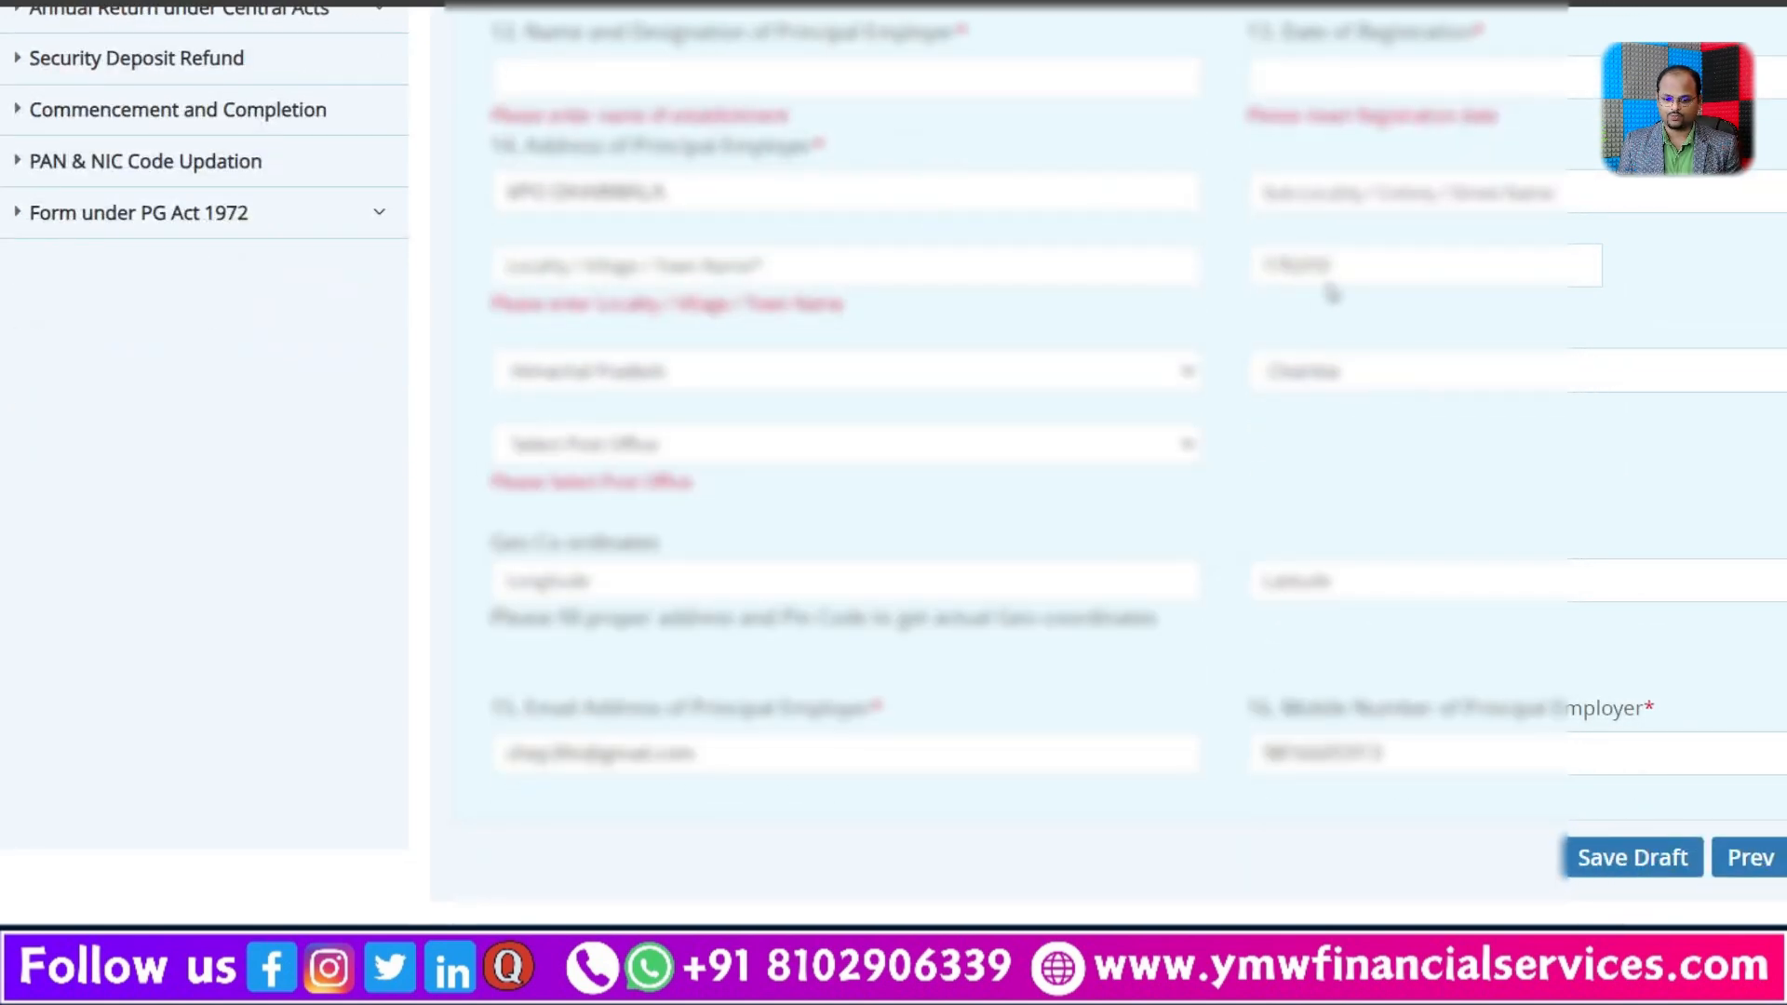
left_click(1354, 264)
key("BackSpace")
key("BackSpace")
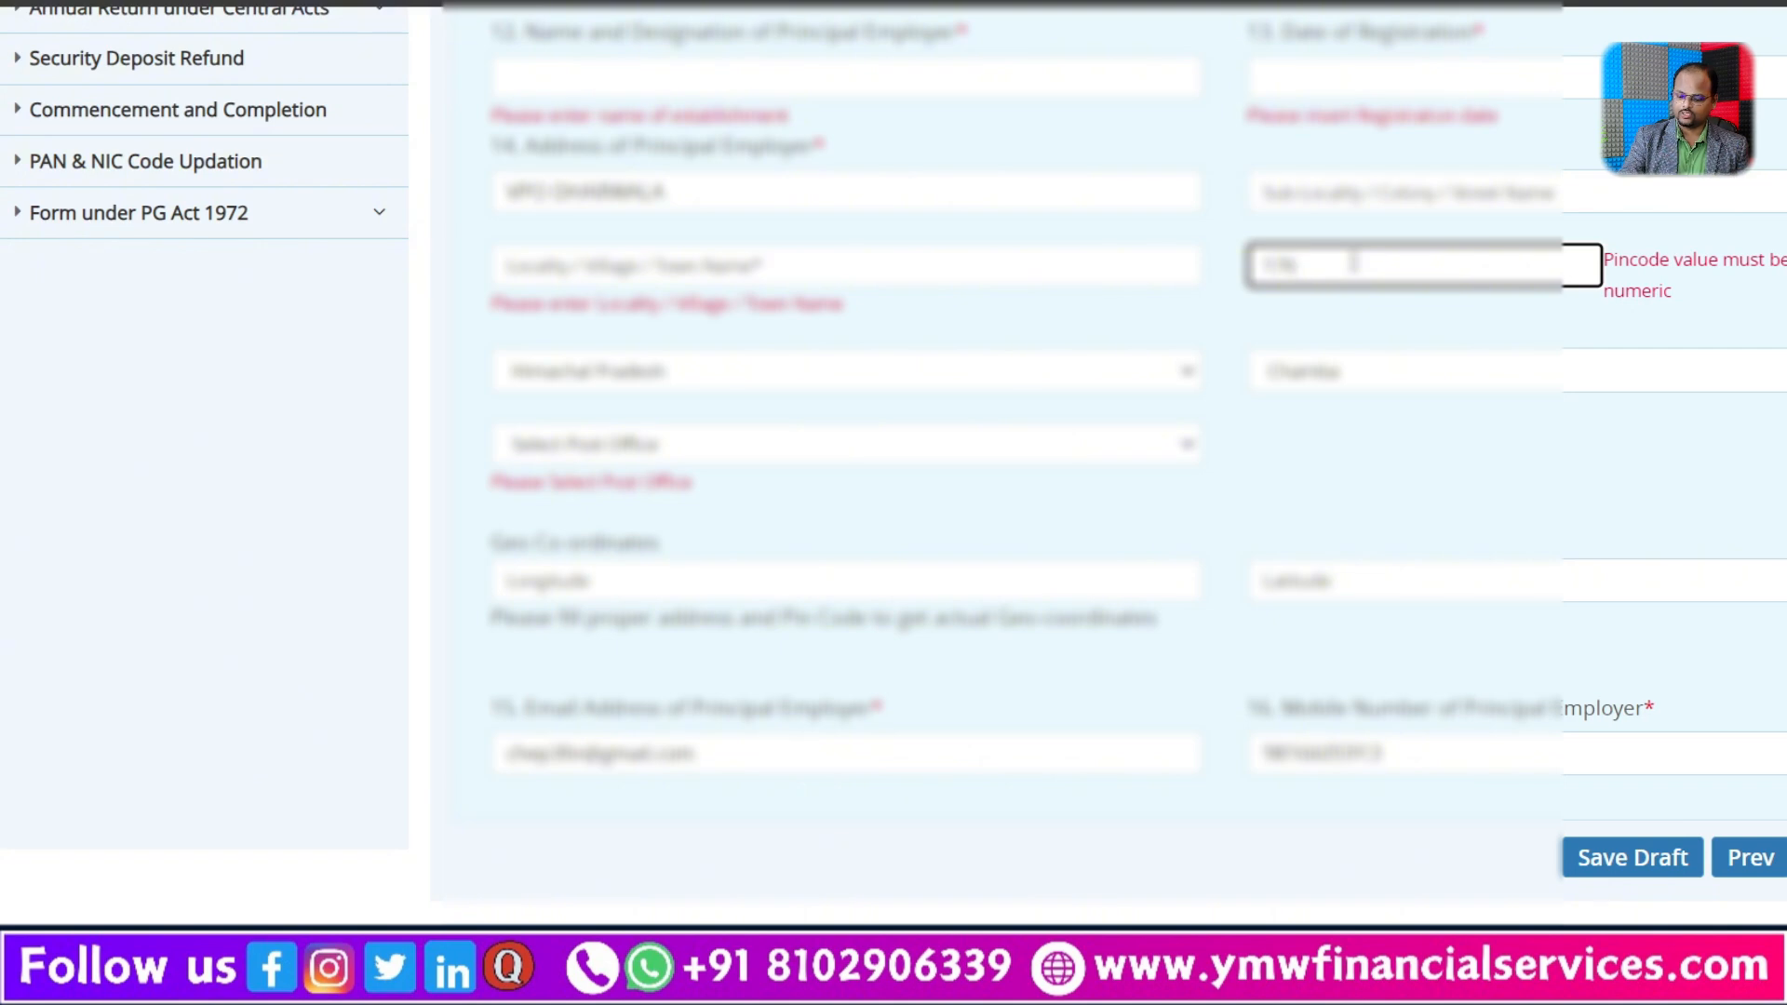
type("10")
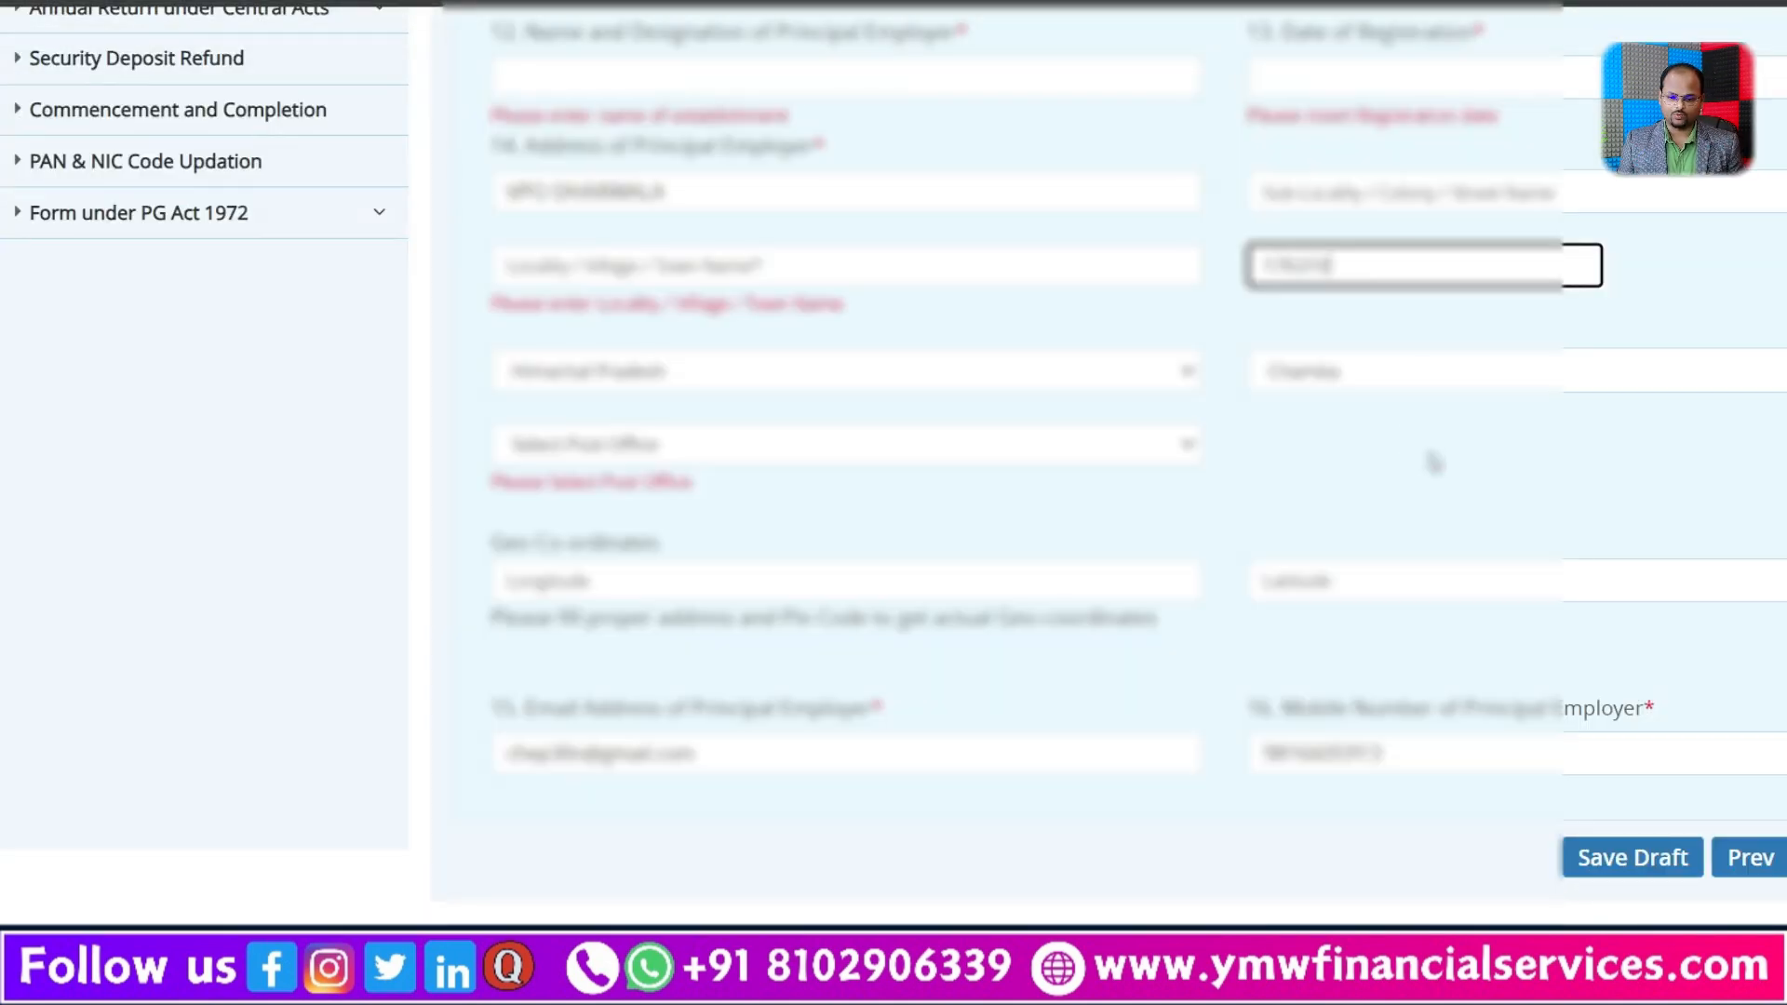
left_click(1428, 457)
left_click(825, 442)
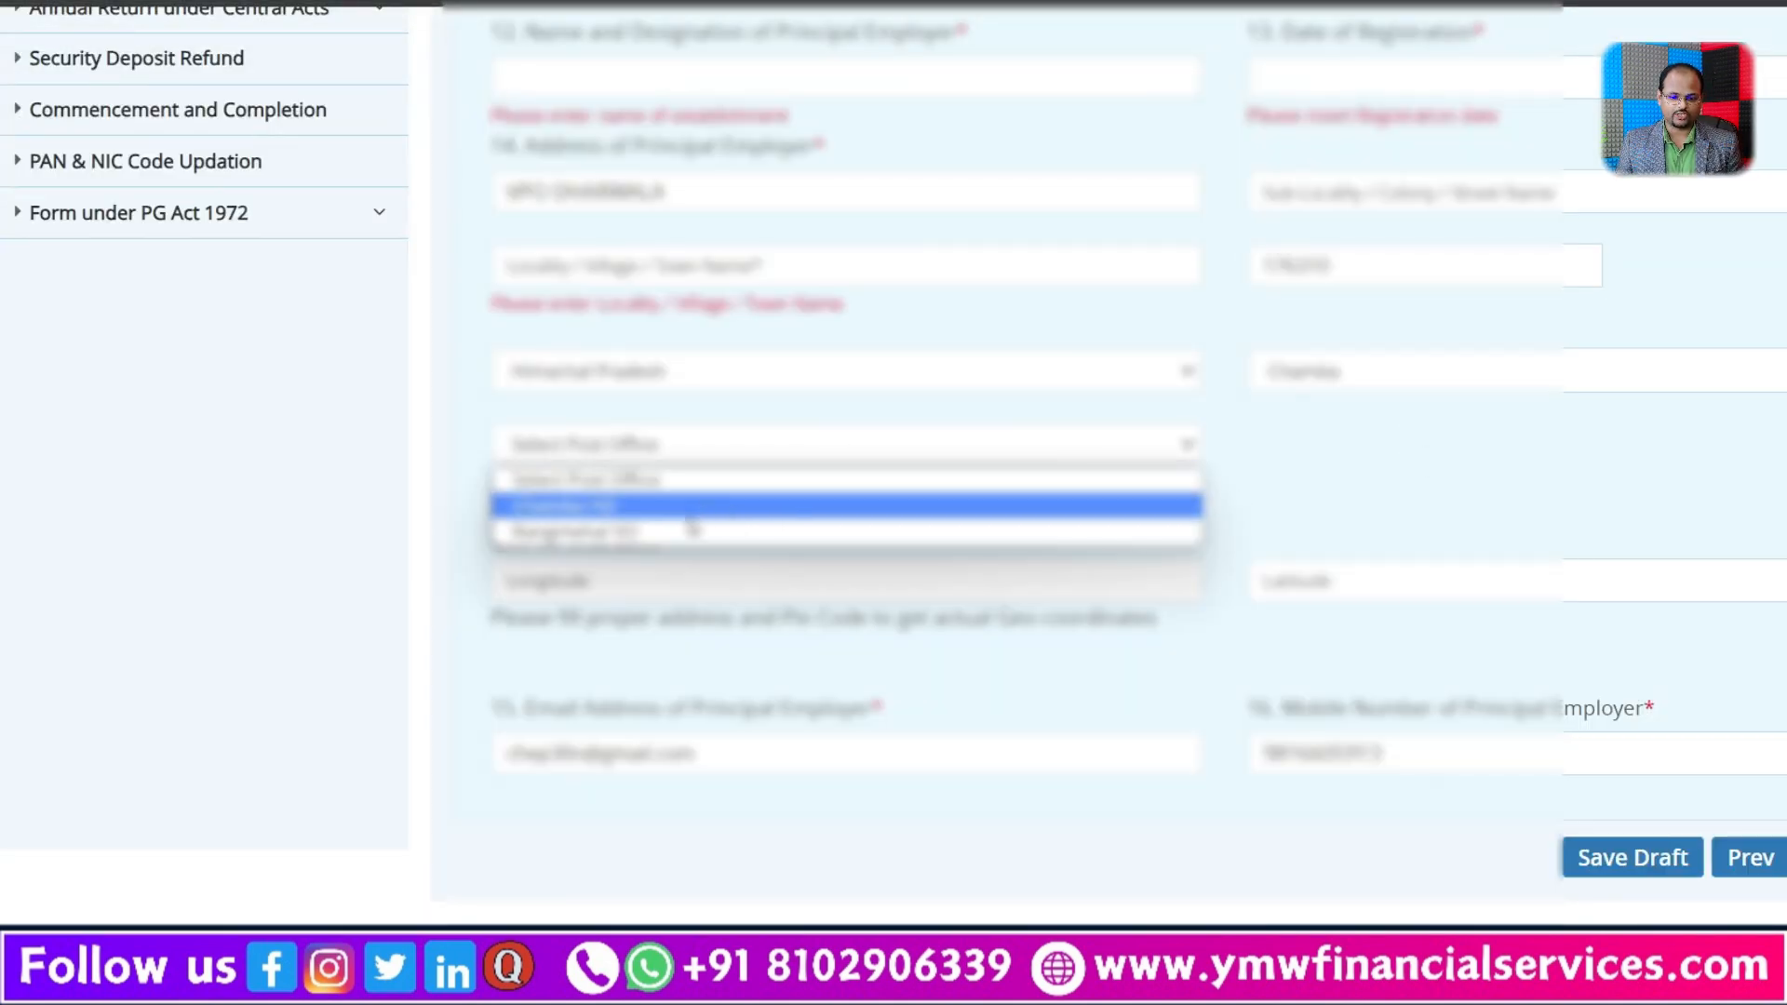
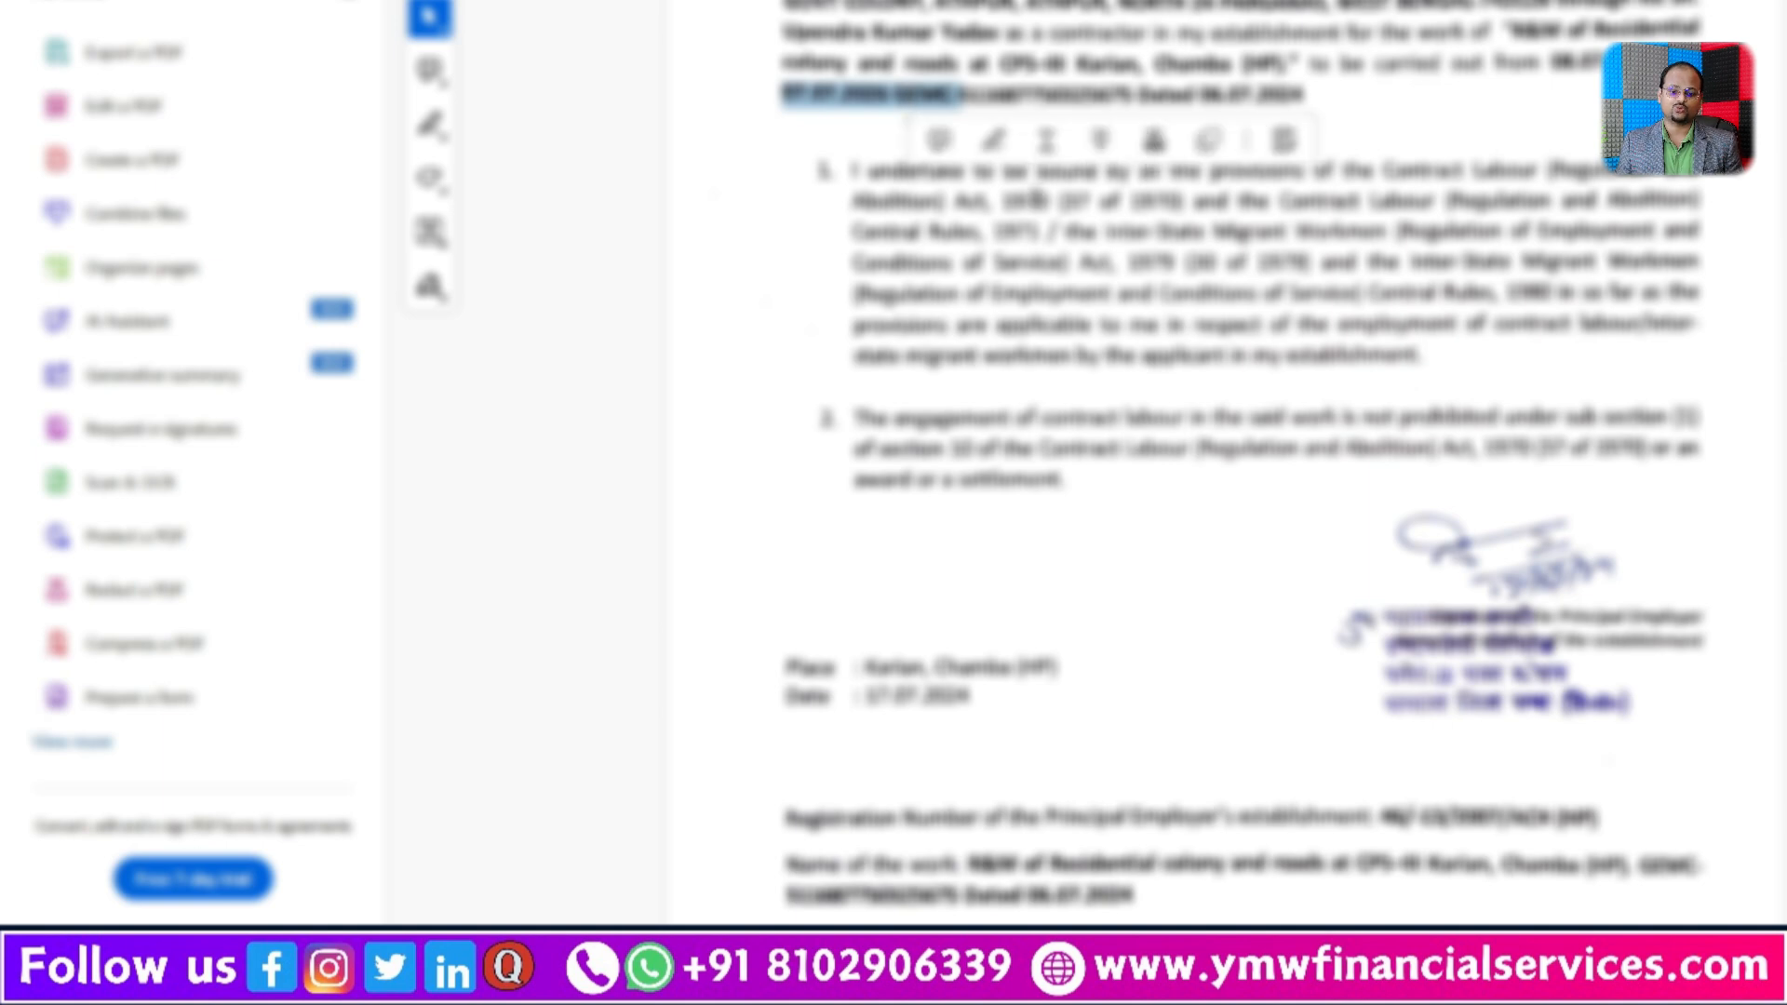
Step: Look up the contract number in the GeM contract PDF for the work order number, and return to the Contract Work Details form
left_click(909, 119)
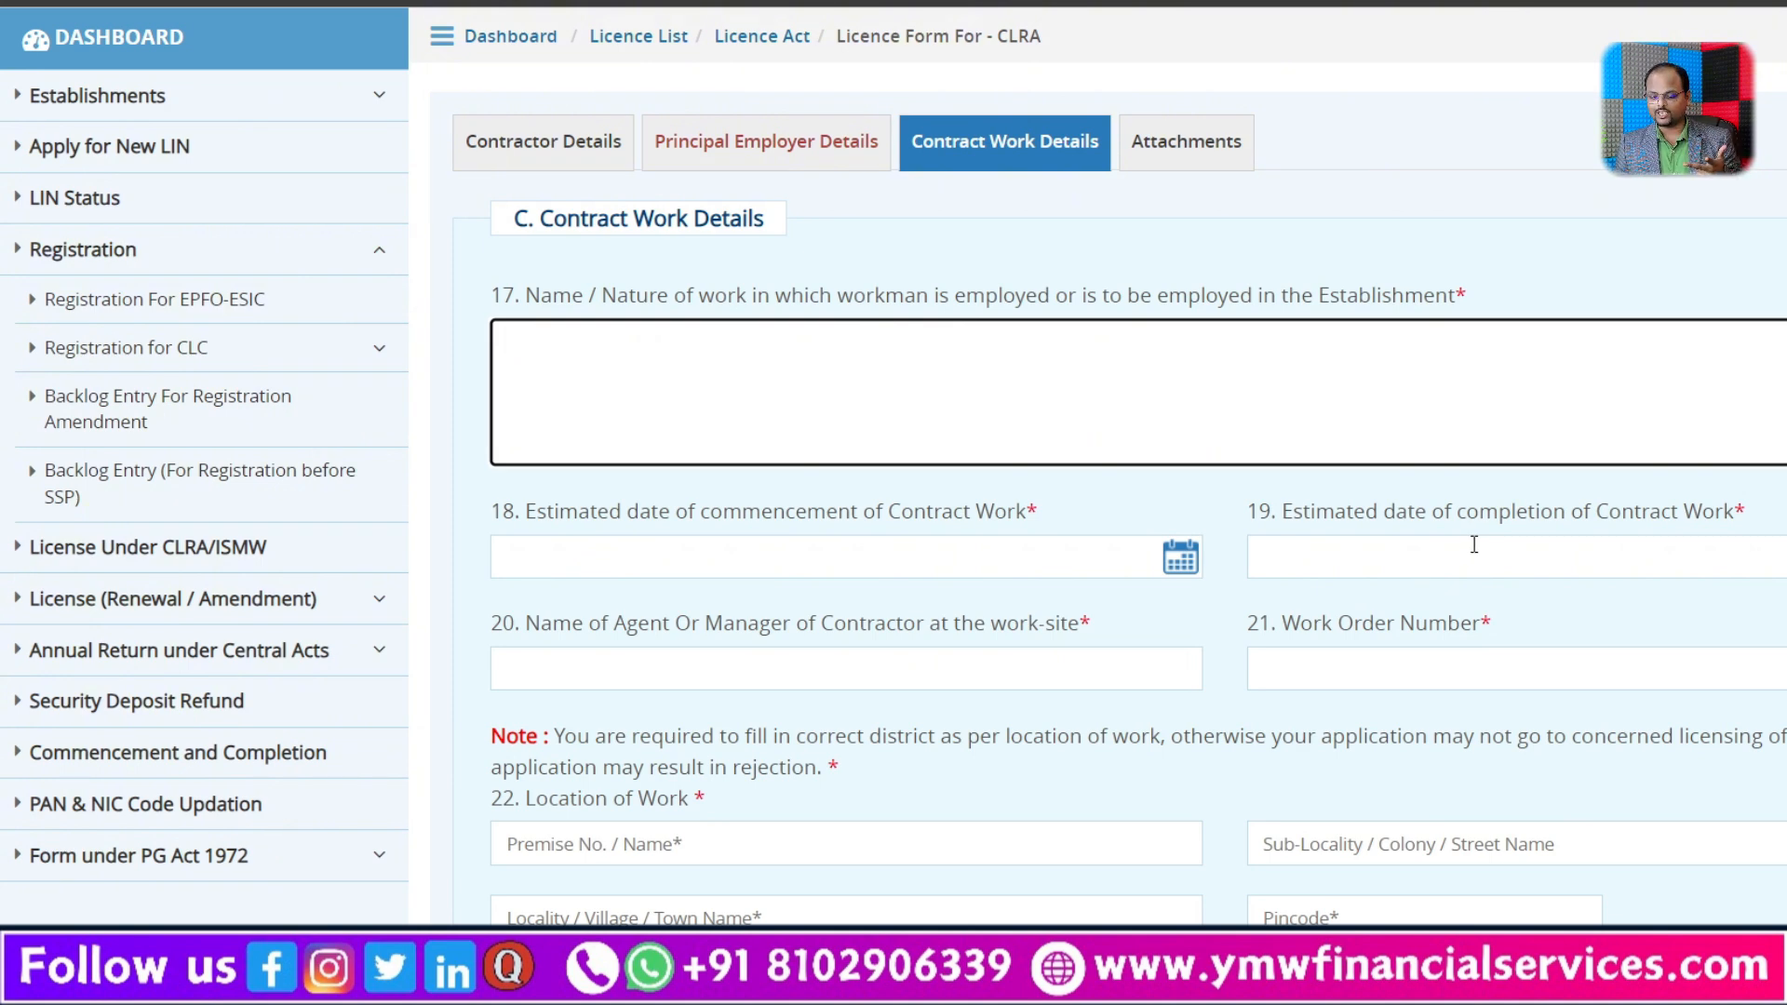
scroll(1527, 565, "down", 1)
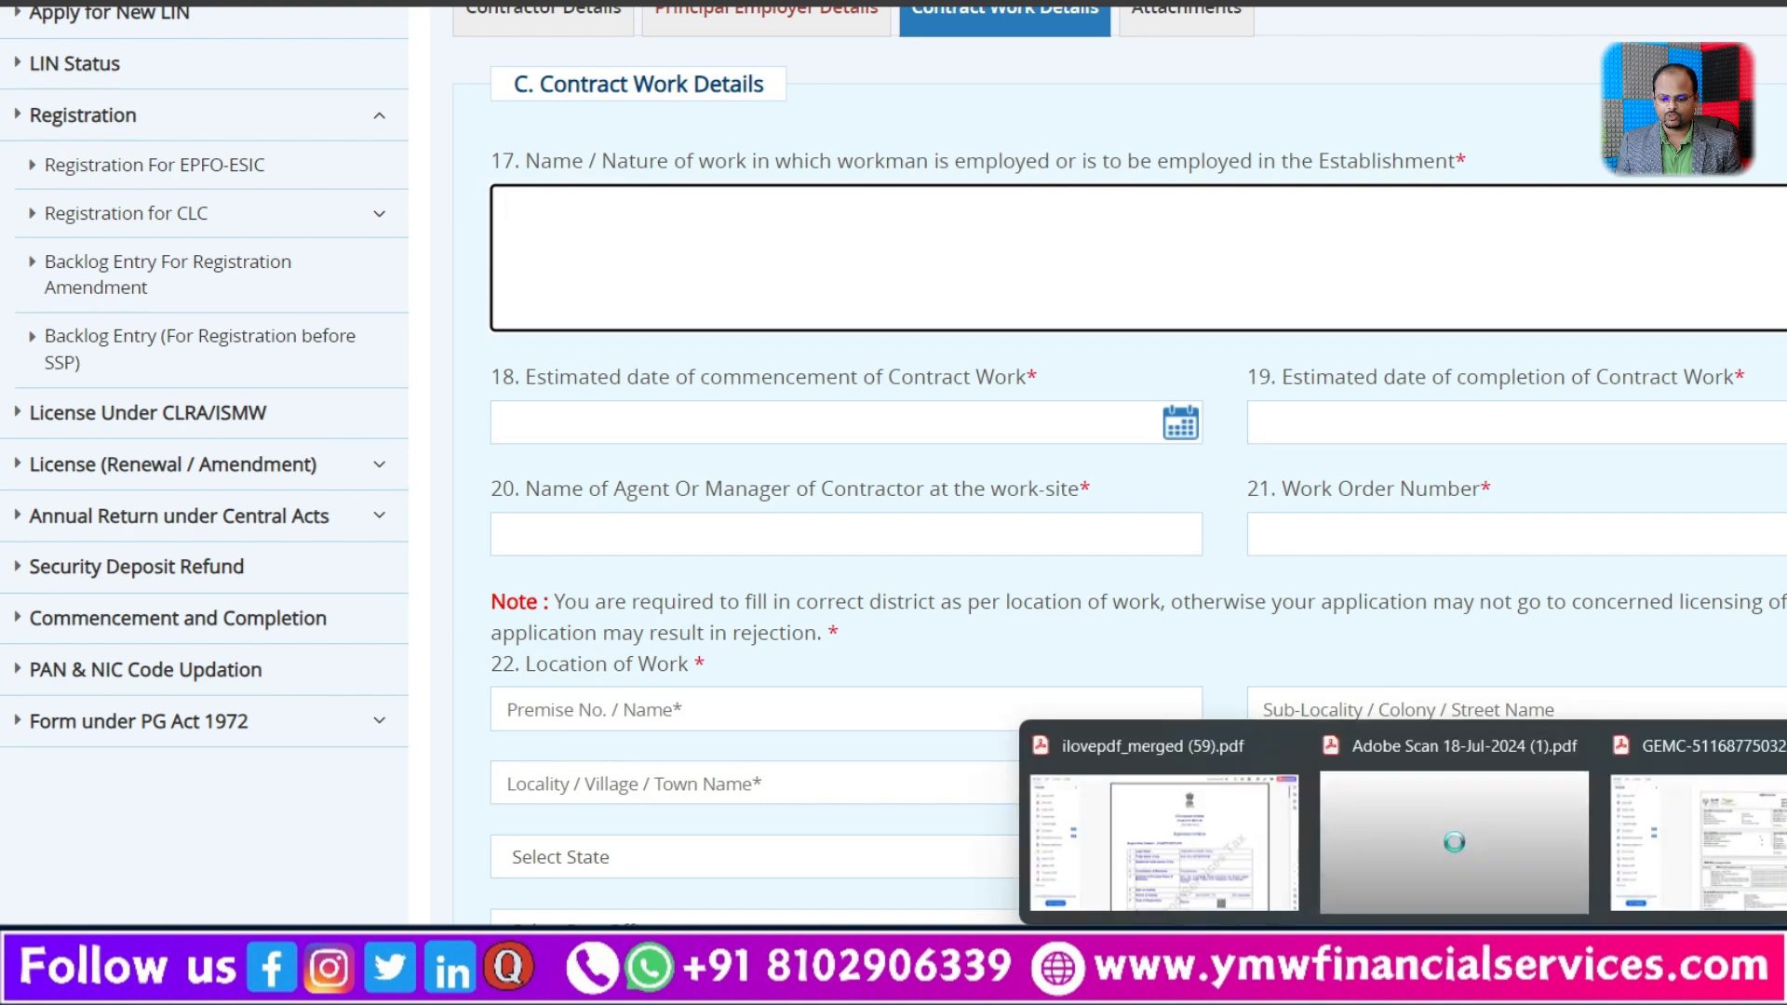
left_click(1448, 958)
left_click(1746, 847)
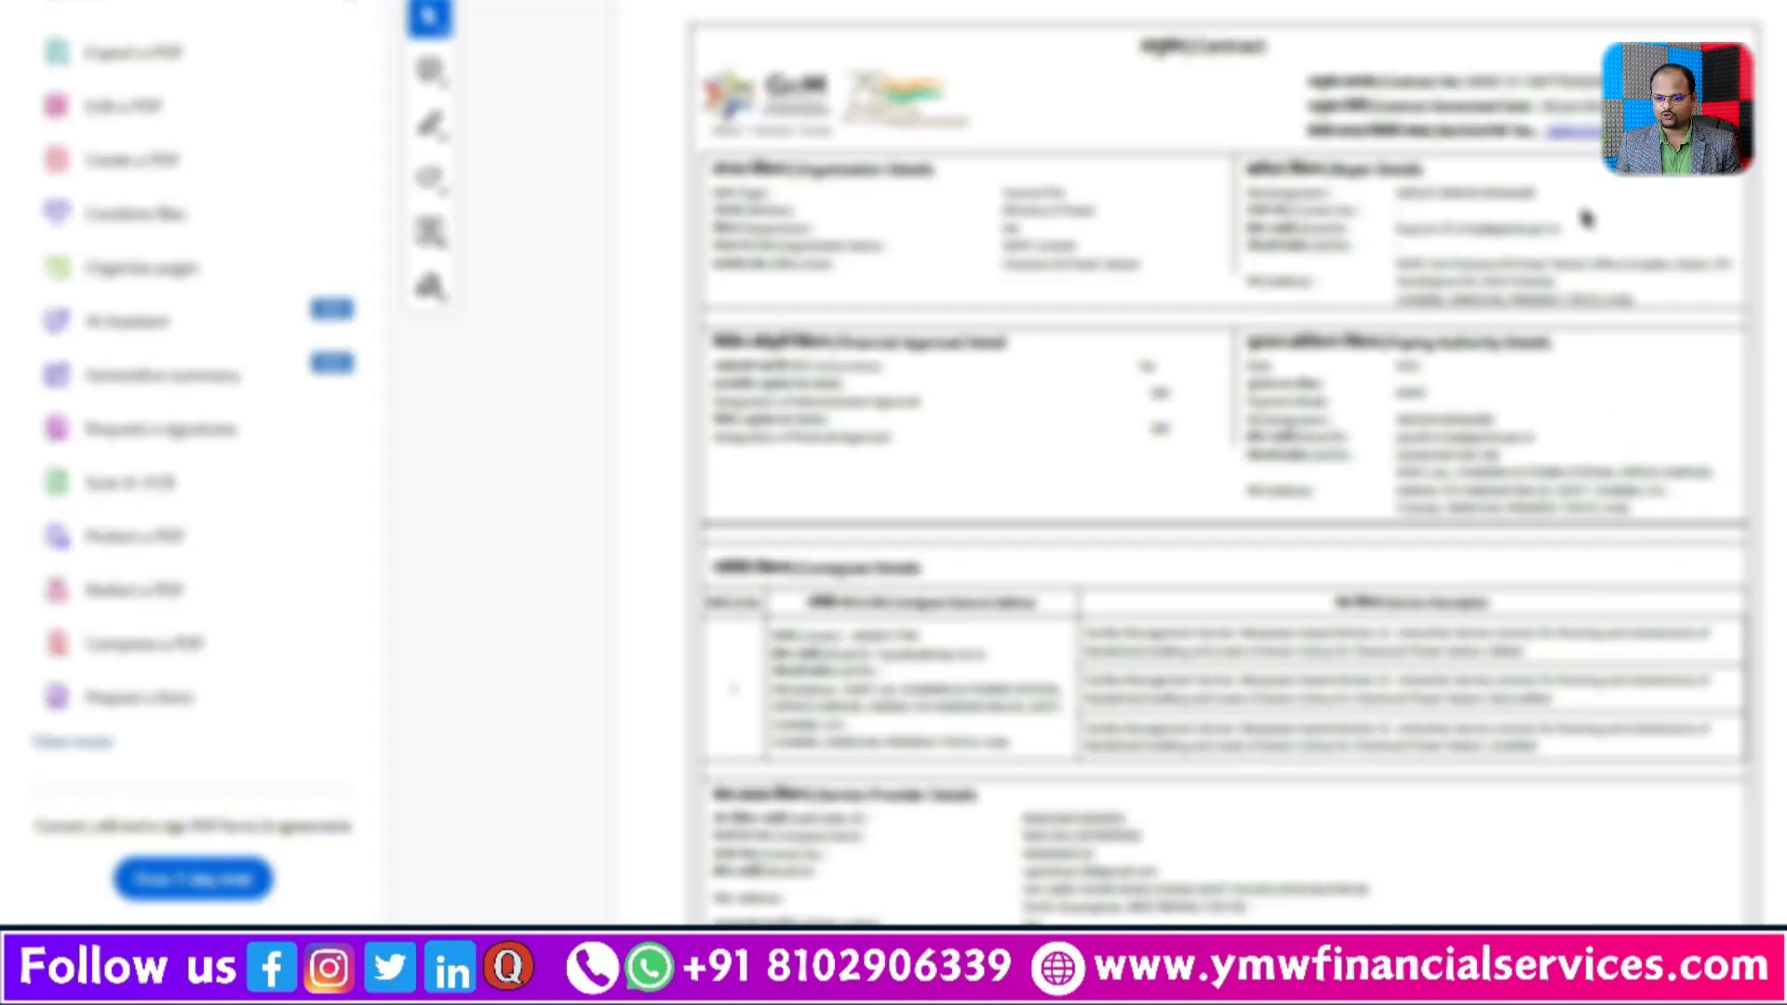
left_click_drag(1469, 79, 1605, 82)
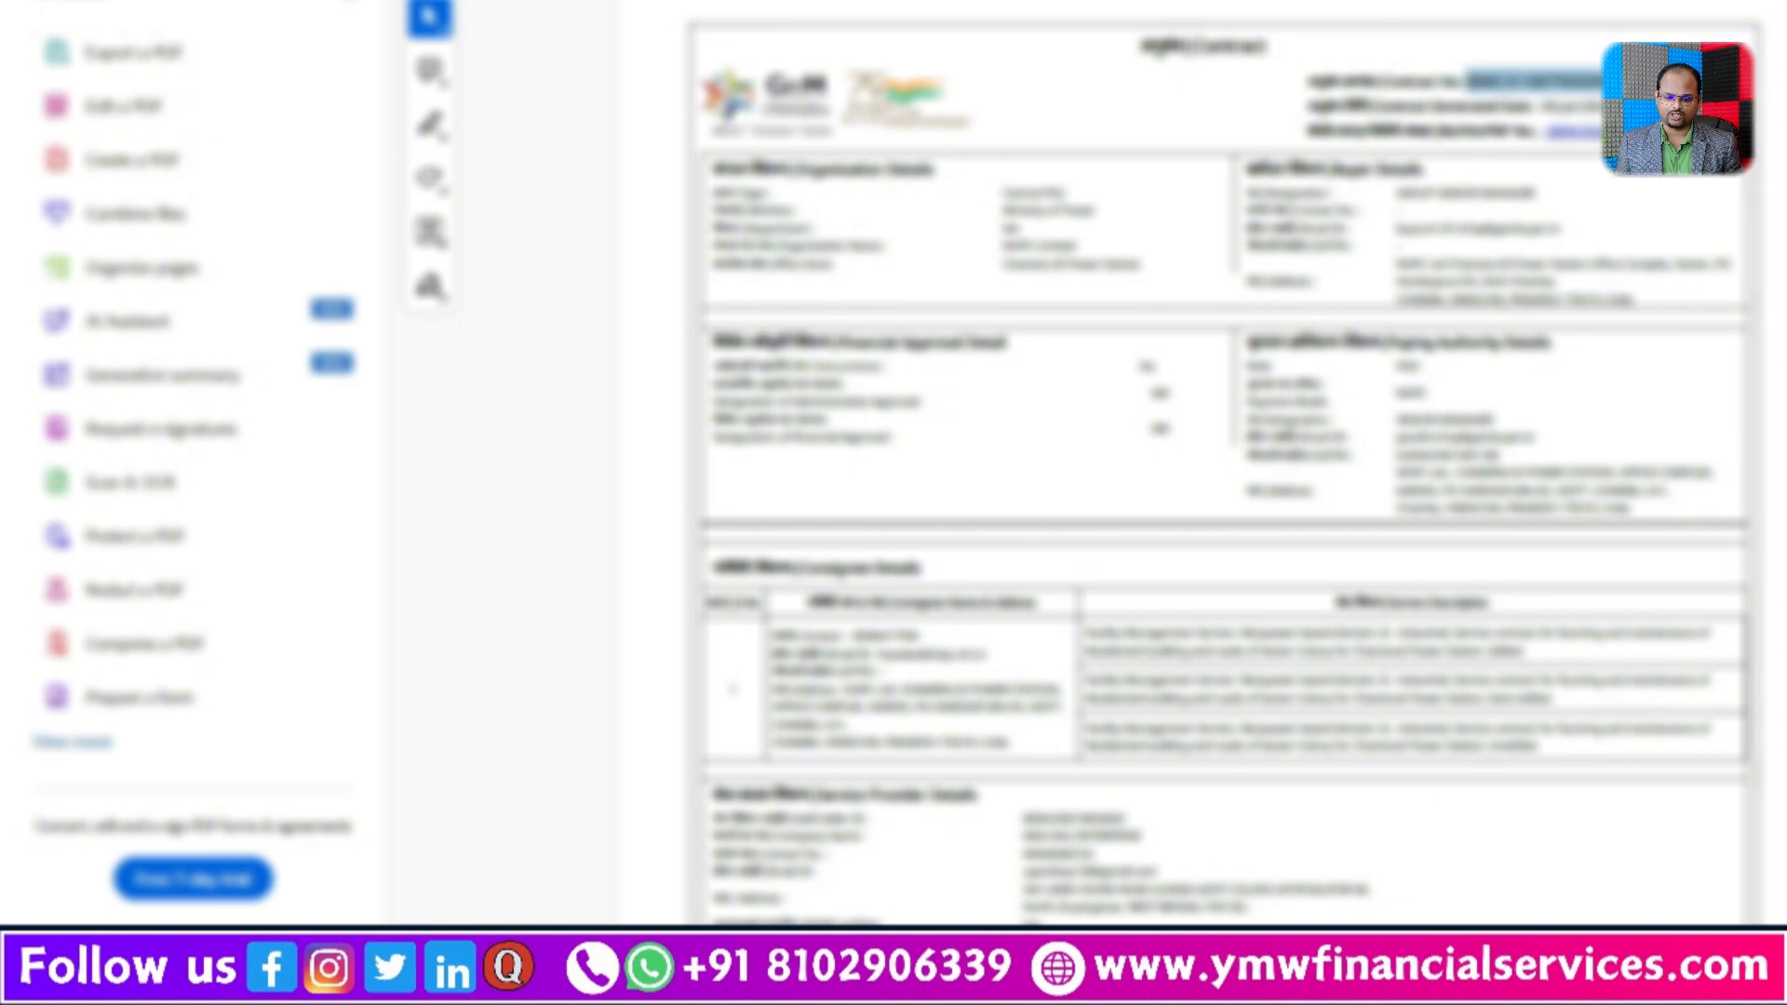
left_click(1288, 863)
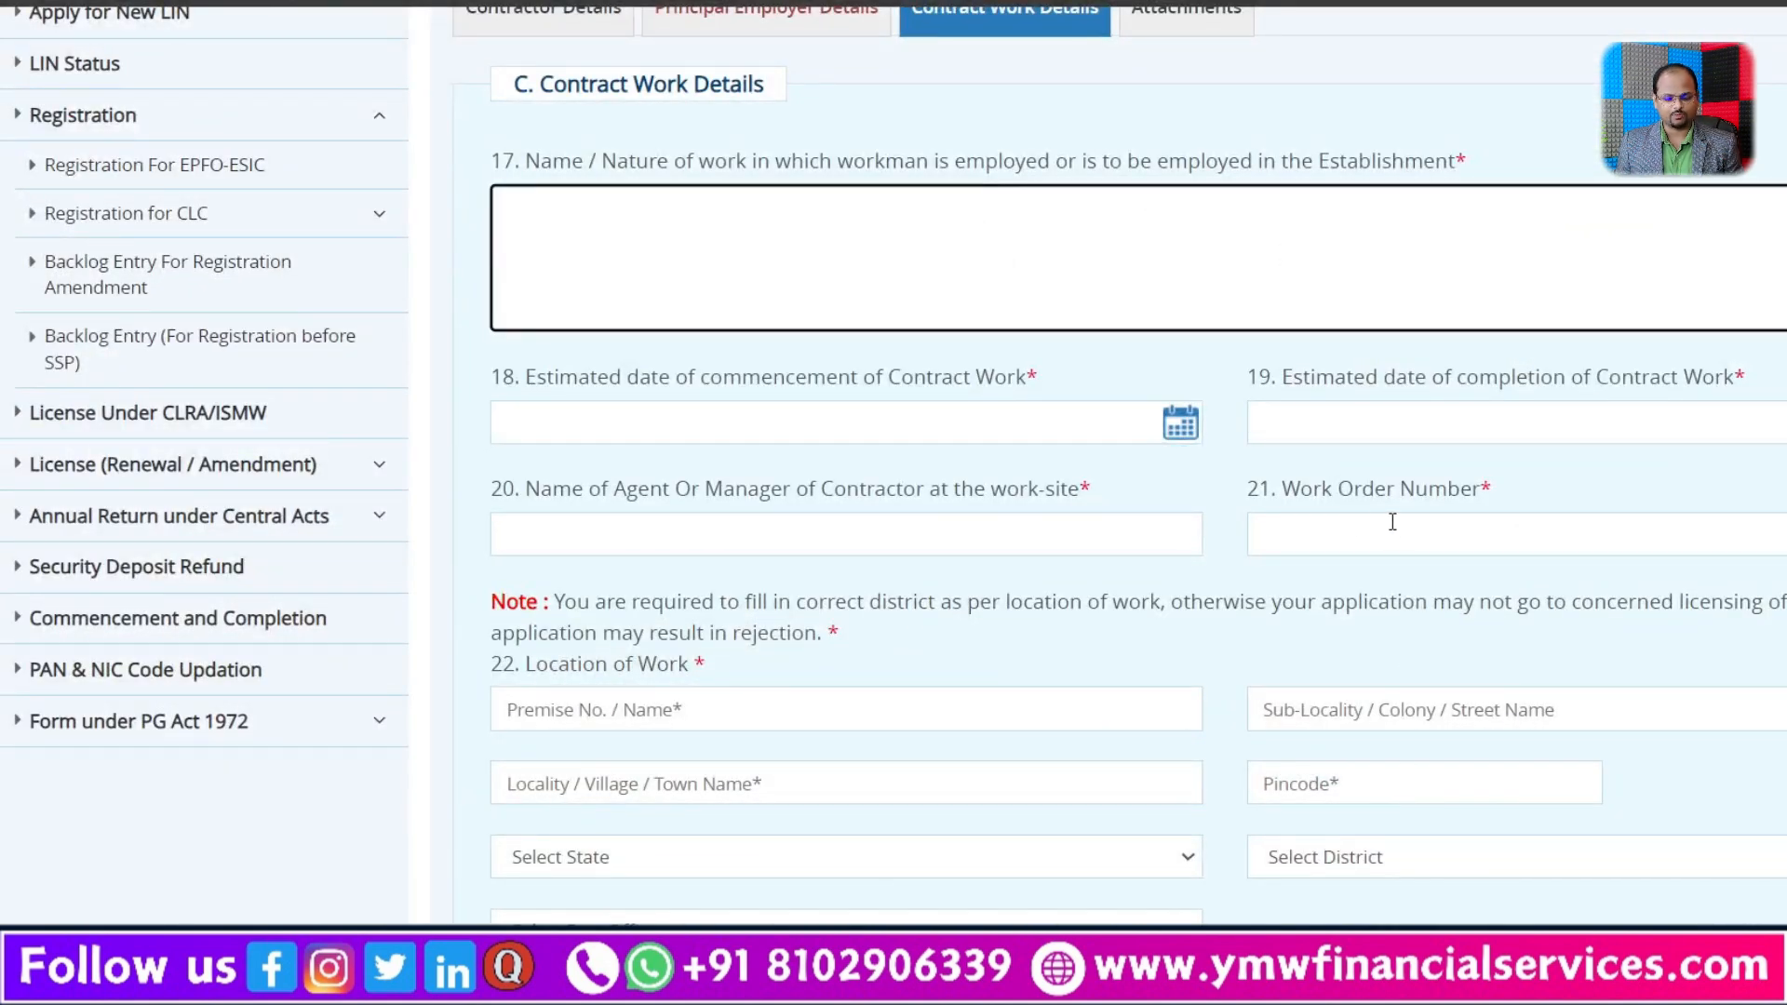
Step: Start the National Industrial Classification search with section N - Administrative and Support Service Activities and division 78 - Employment activities
scroll(1270, 525, "down", 3)
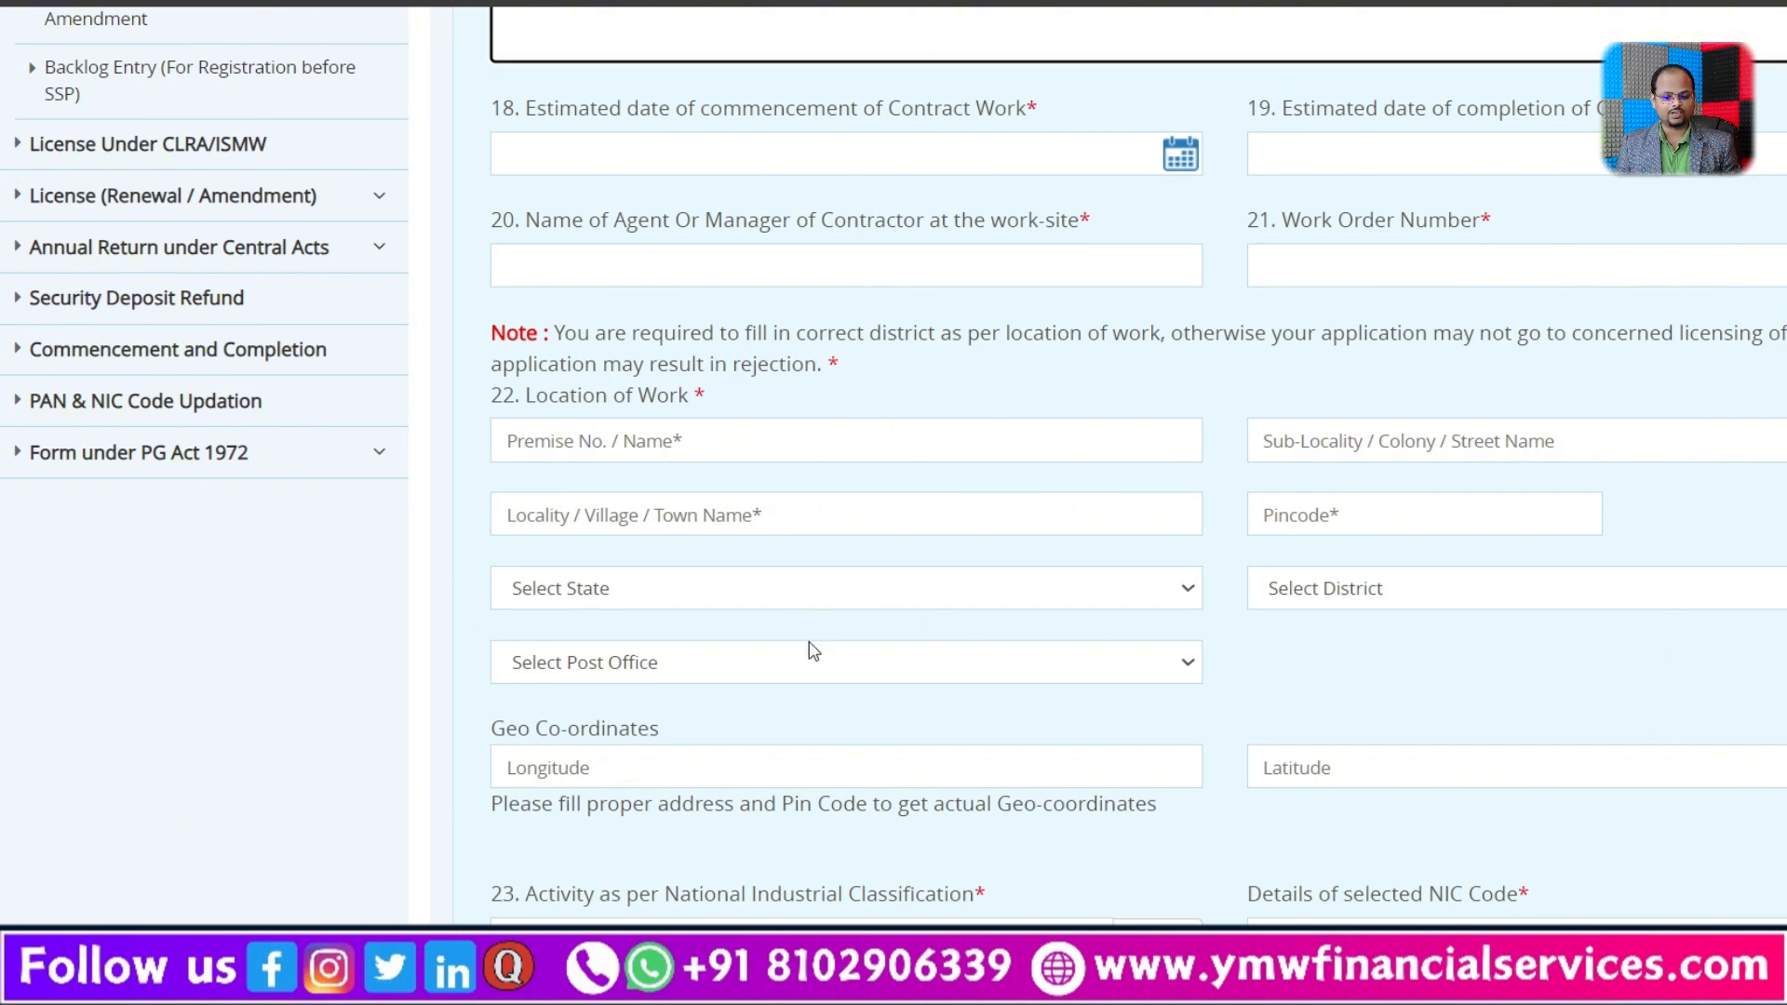
scroll(1461, 712, "down", 4)
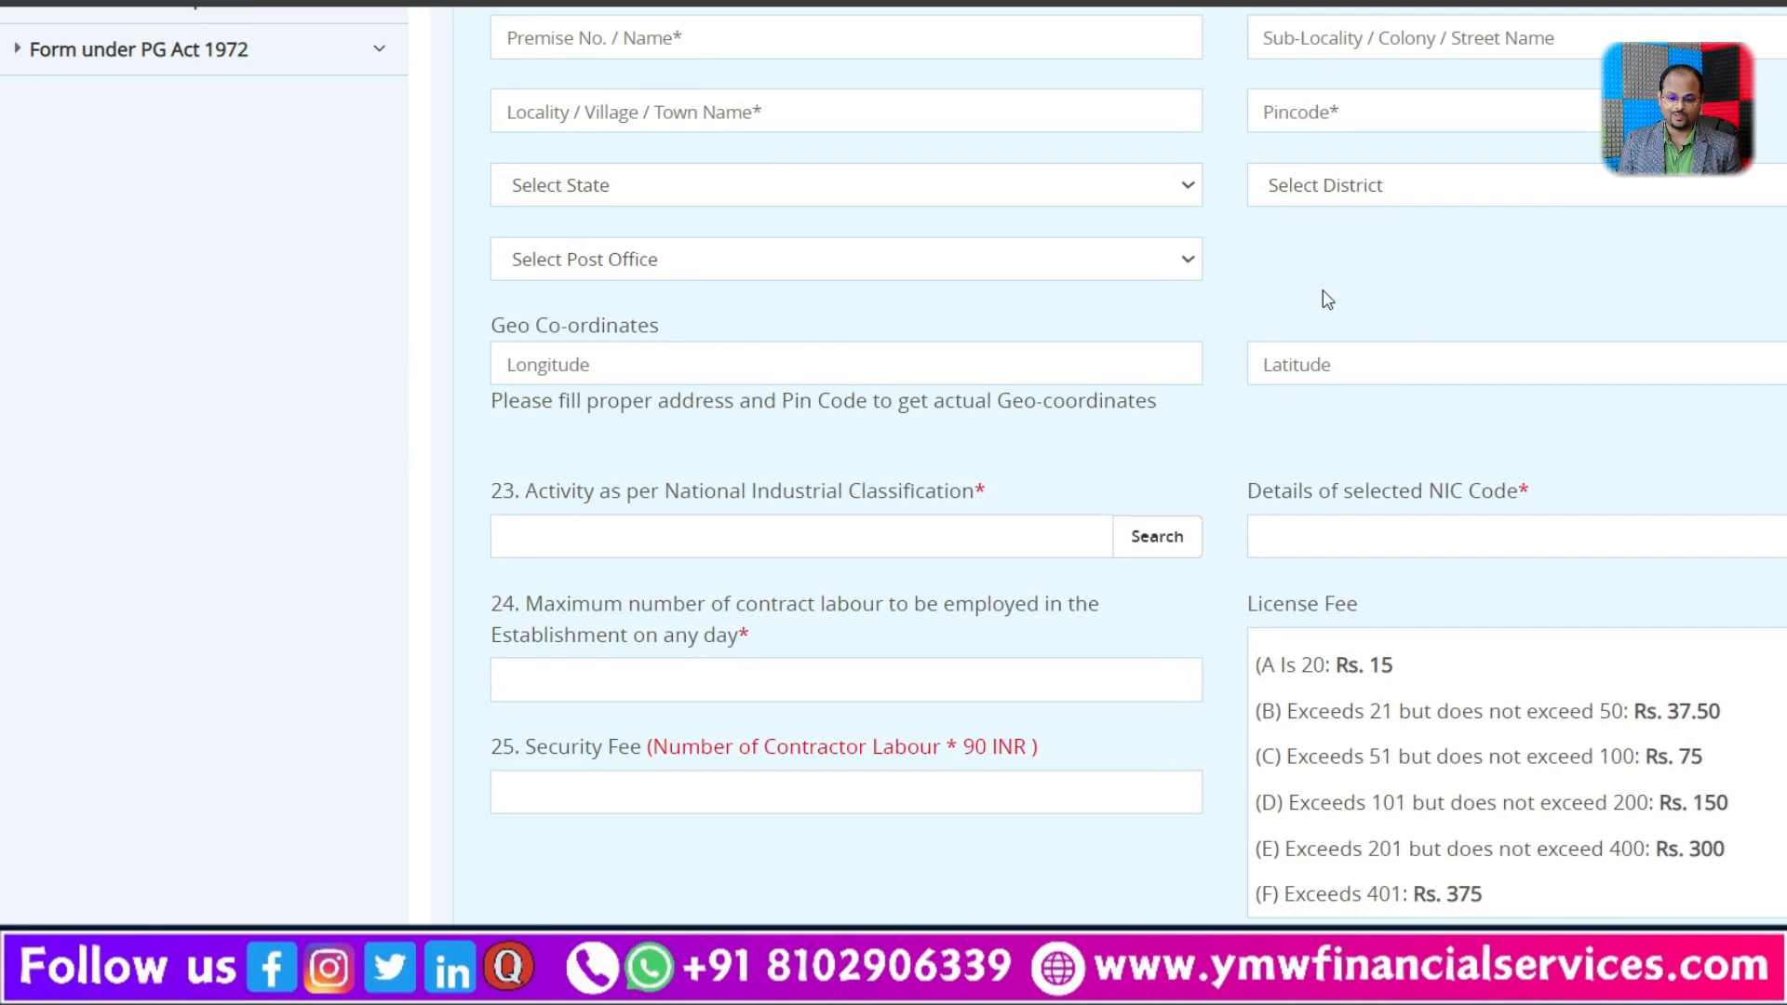
scroll(1327, 300, "down", 1)
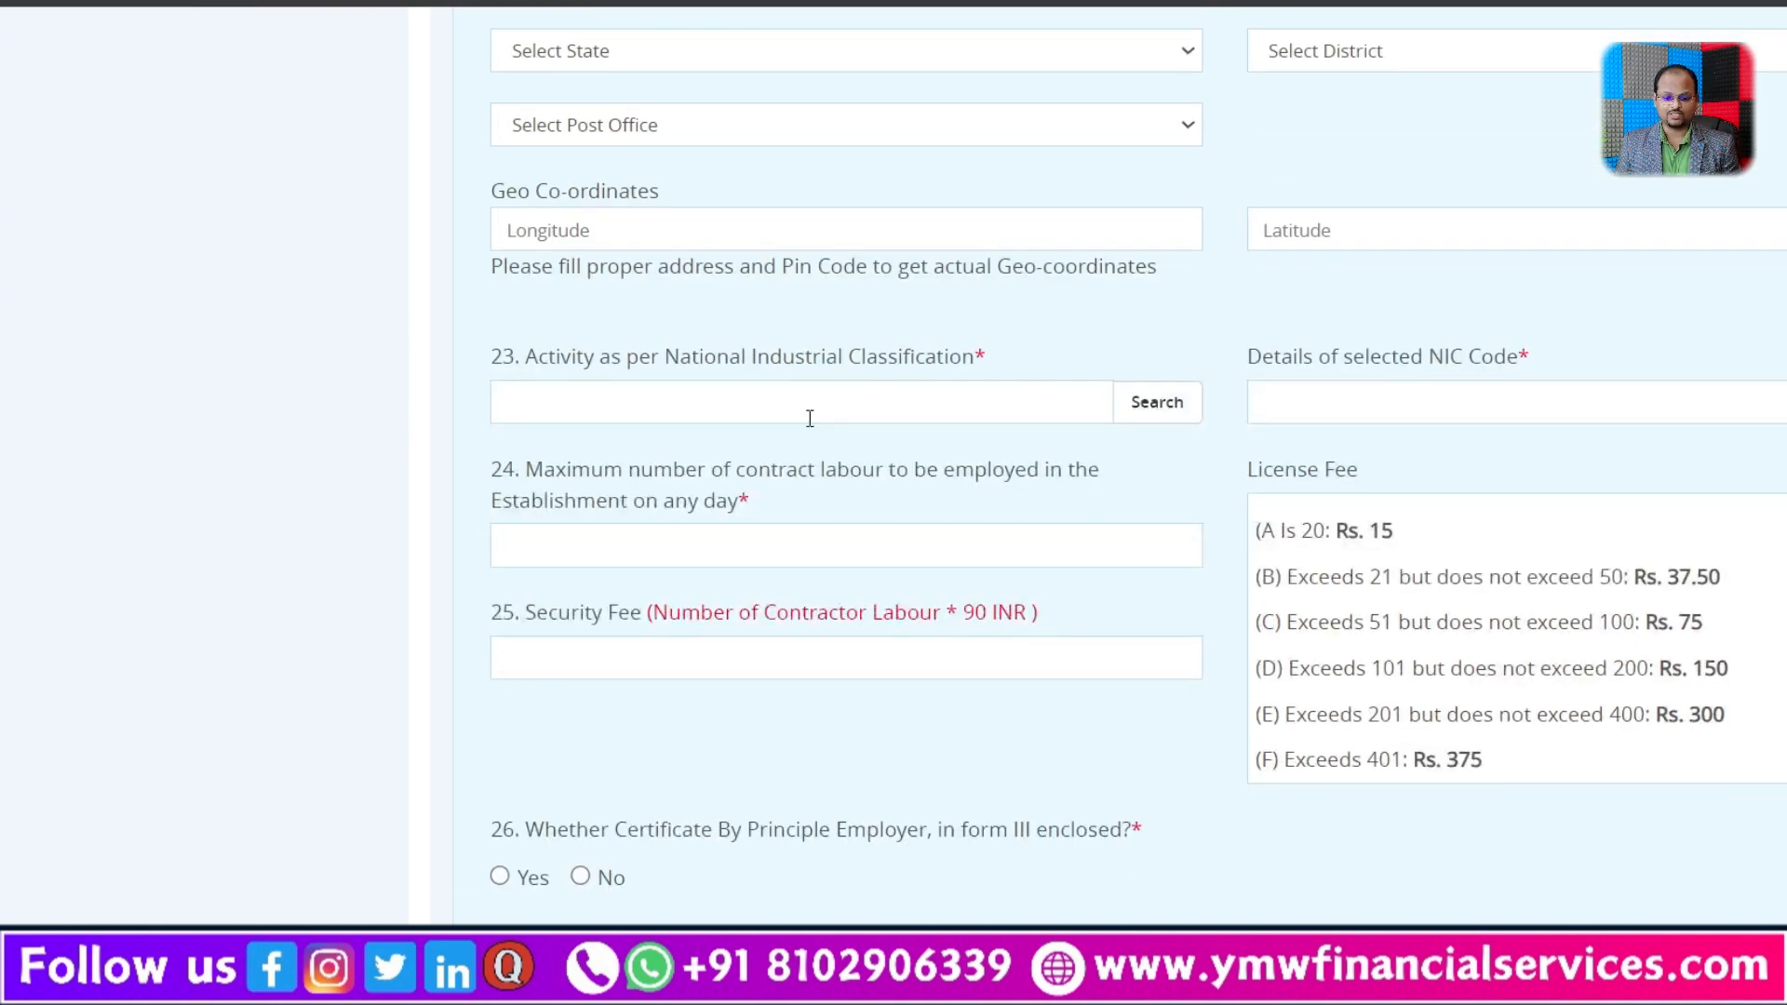
left_click(1174, 400)
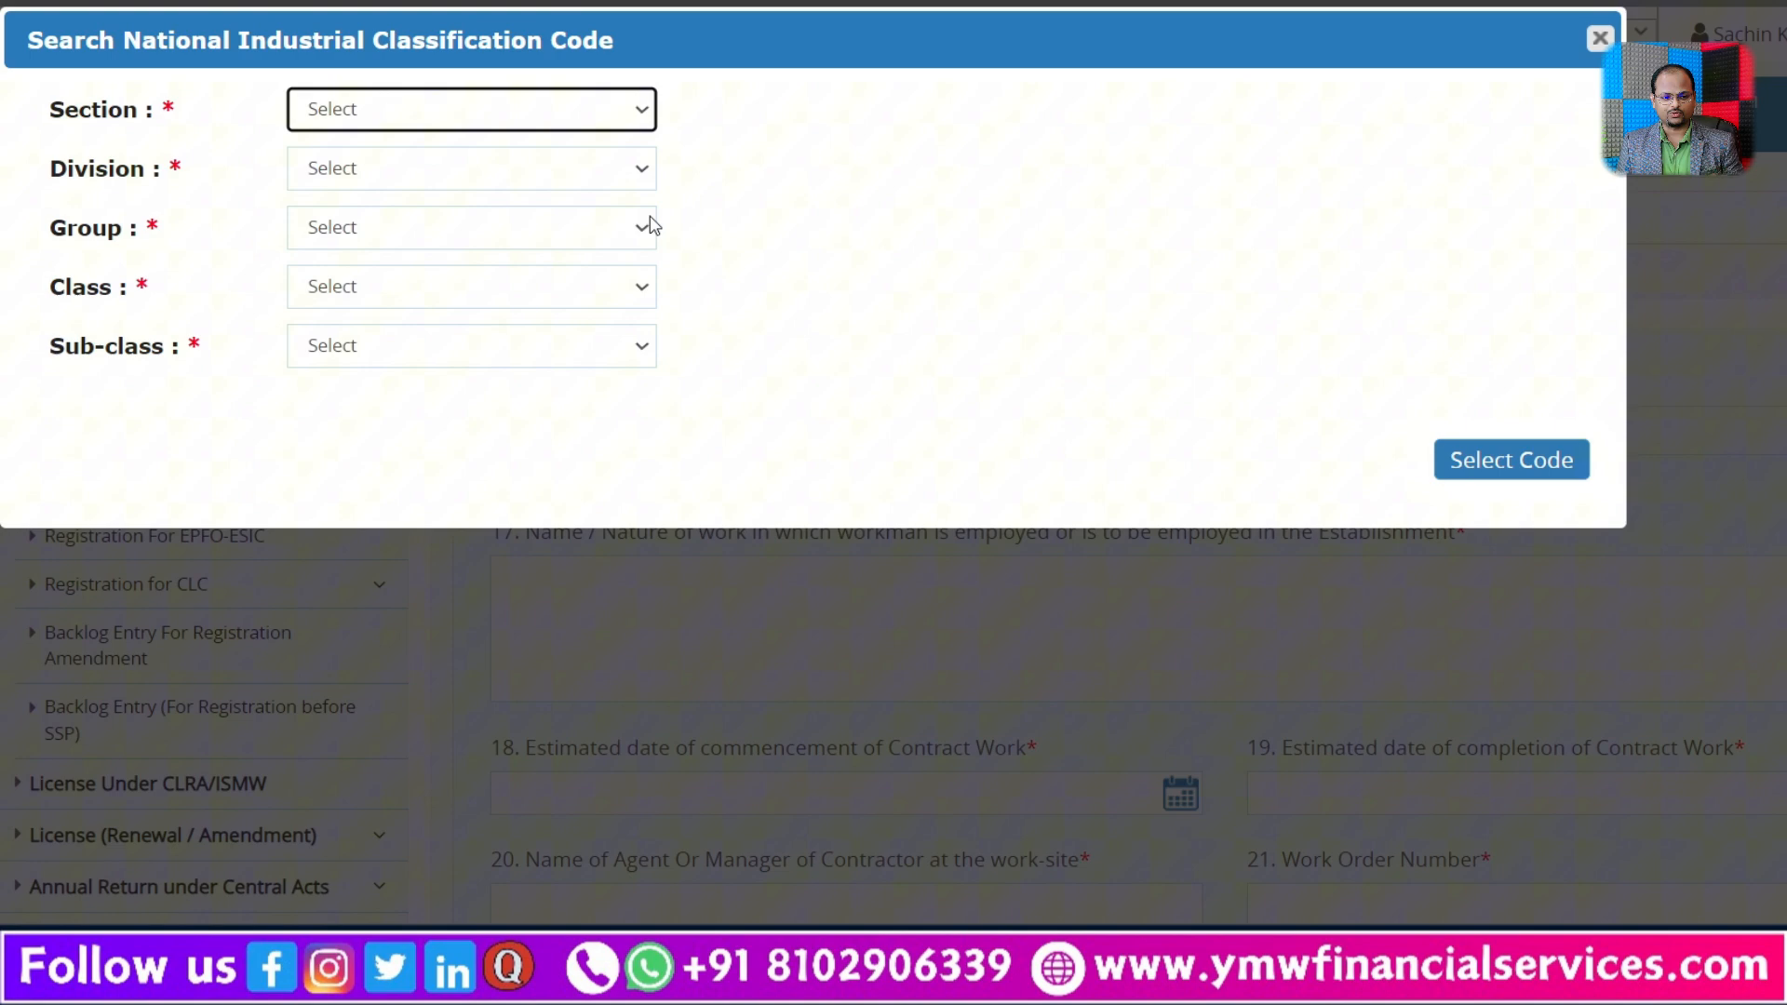
left_click(466, 119)
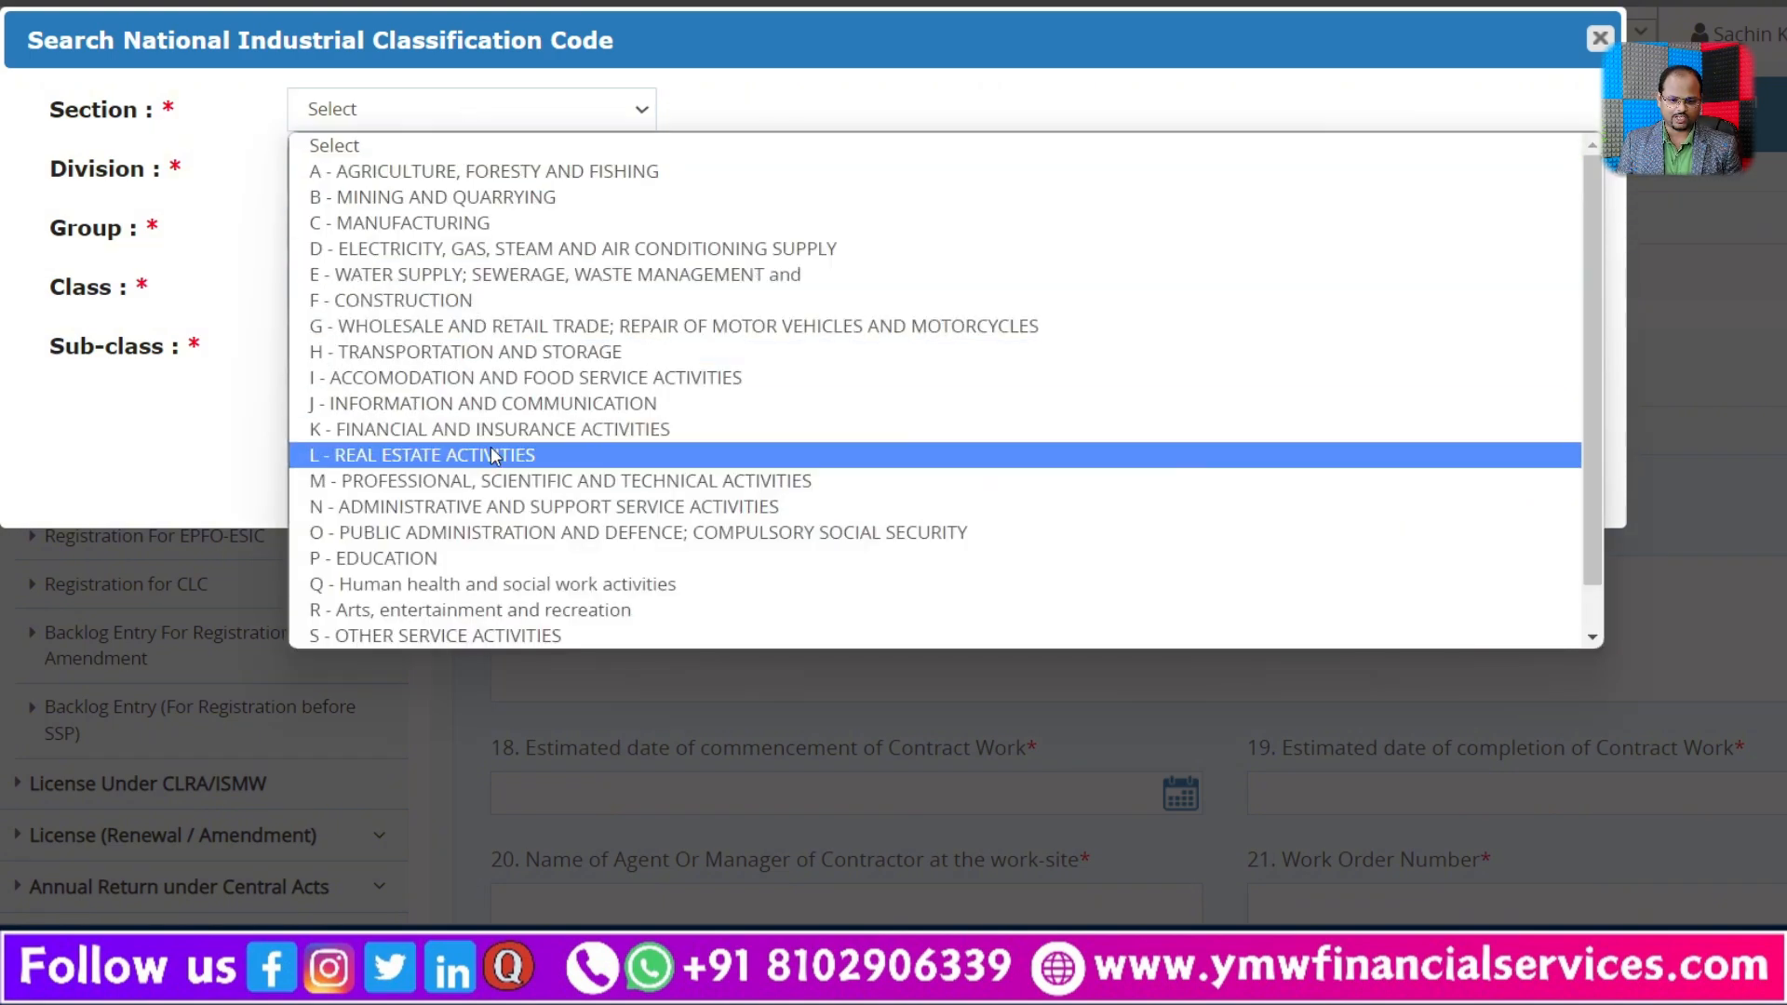
left_click(505, 506)
left_click(468, 175)
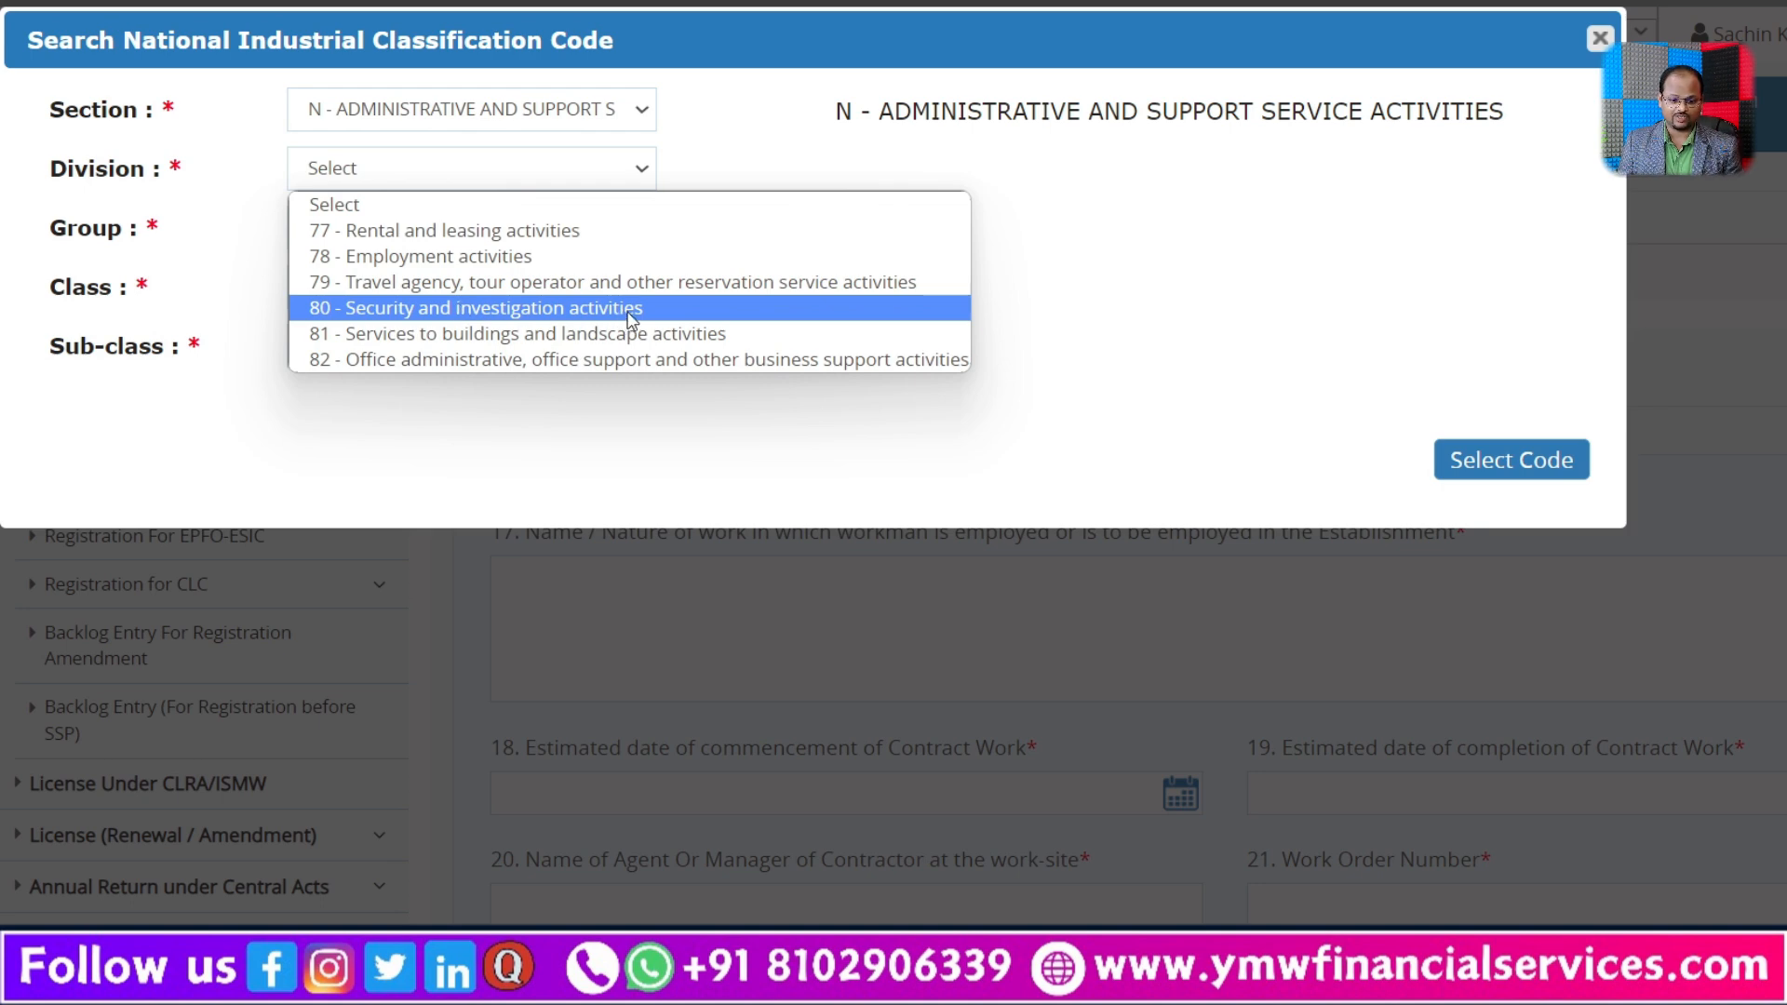
left_click(512, 256)
Step: Choose group 782, class 7820 and sub-class 78200, Temporary employment agency activities, and apply NIC code N-78200 to the form
left_click(490, 223)
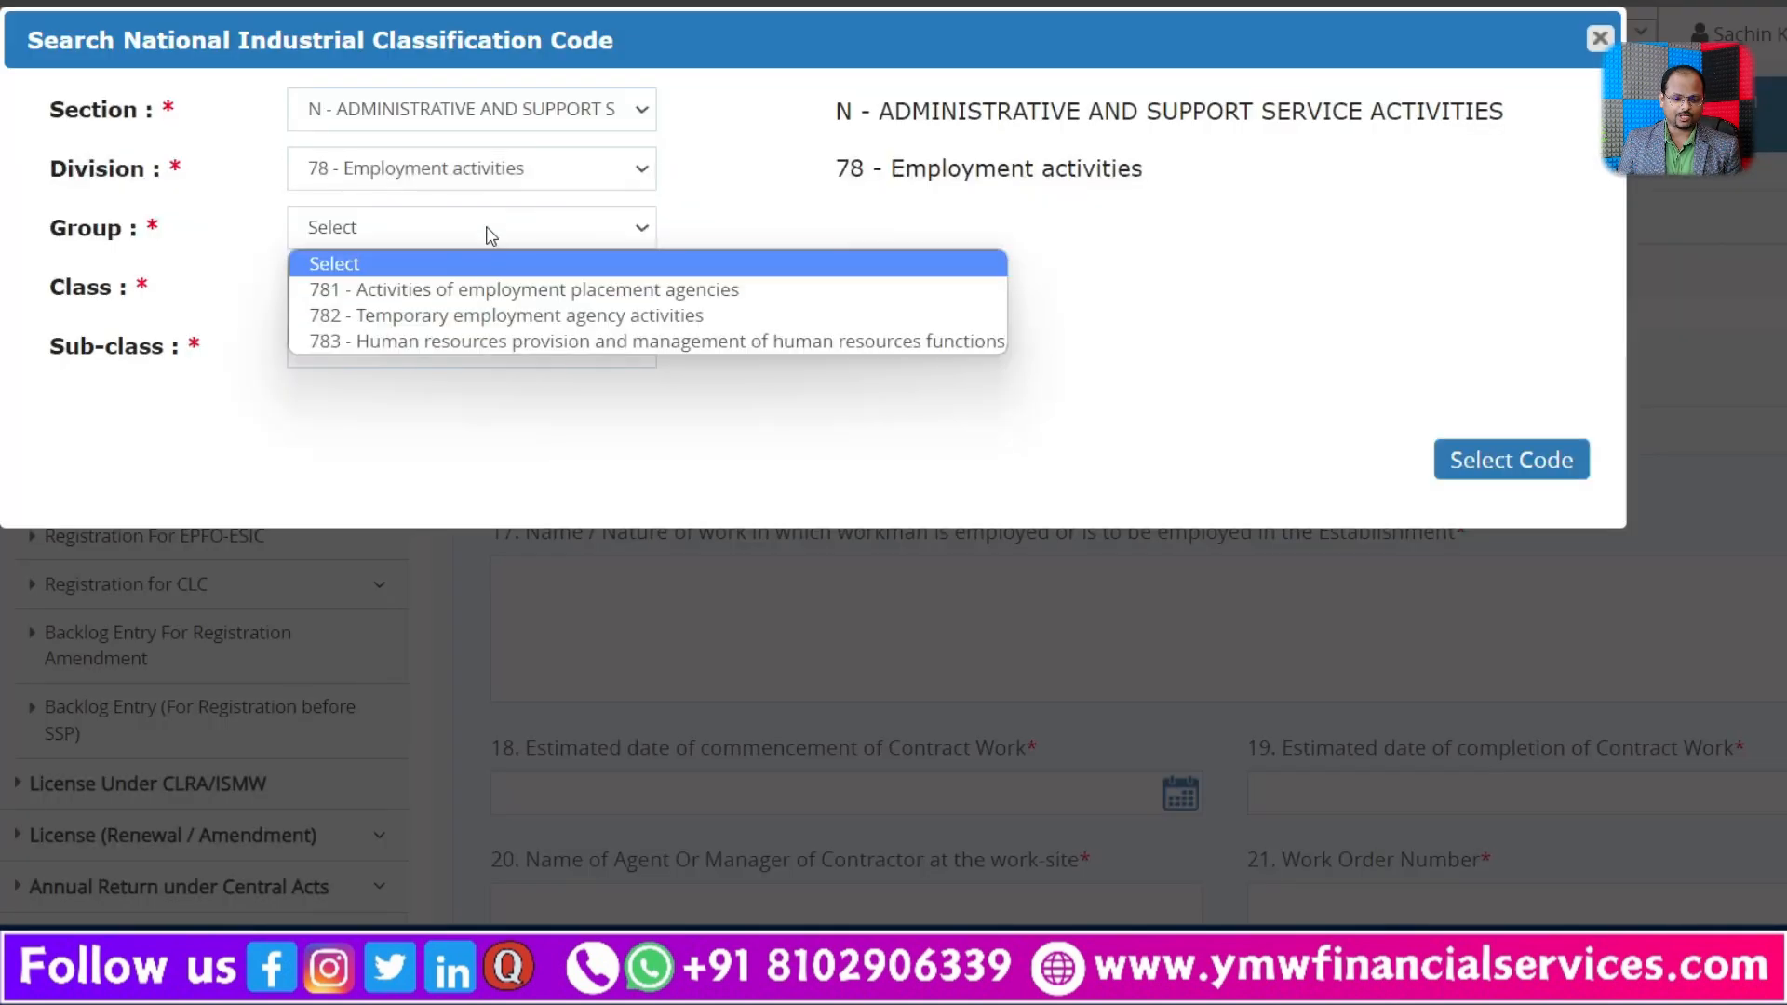
left_click(494, 315)
left_click(459, 291)
left_click(457, 347)
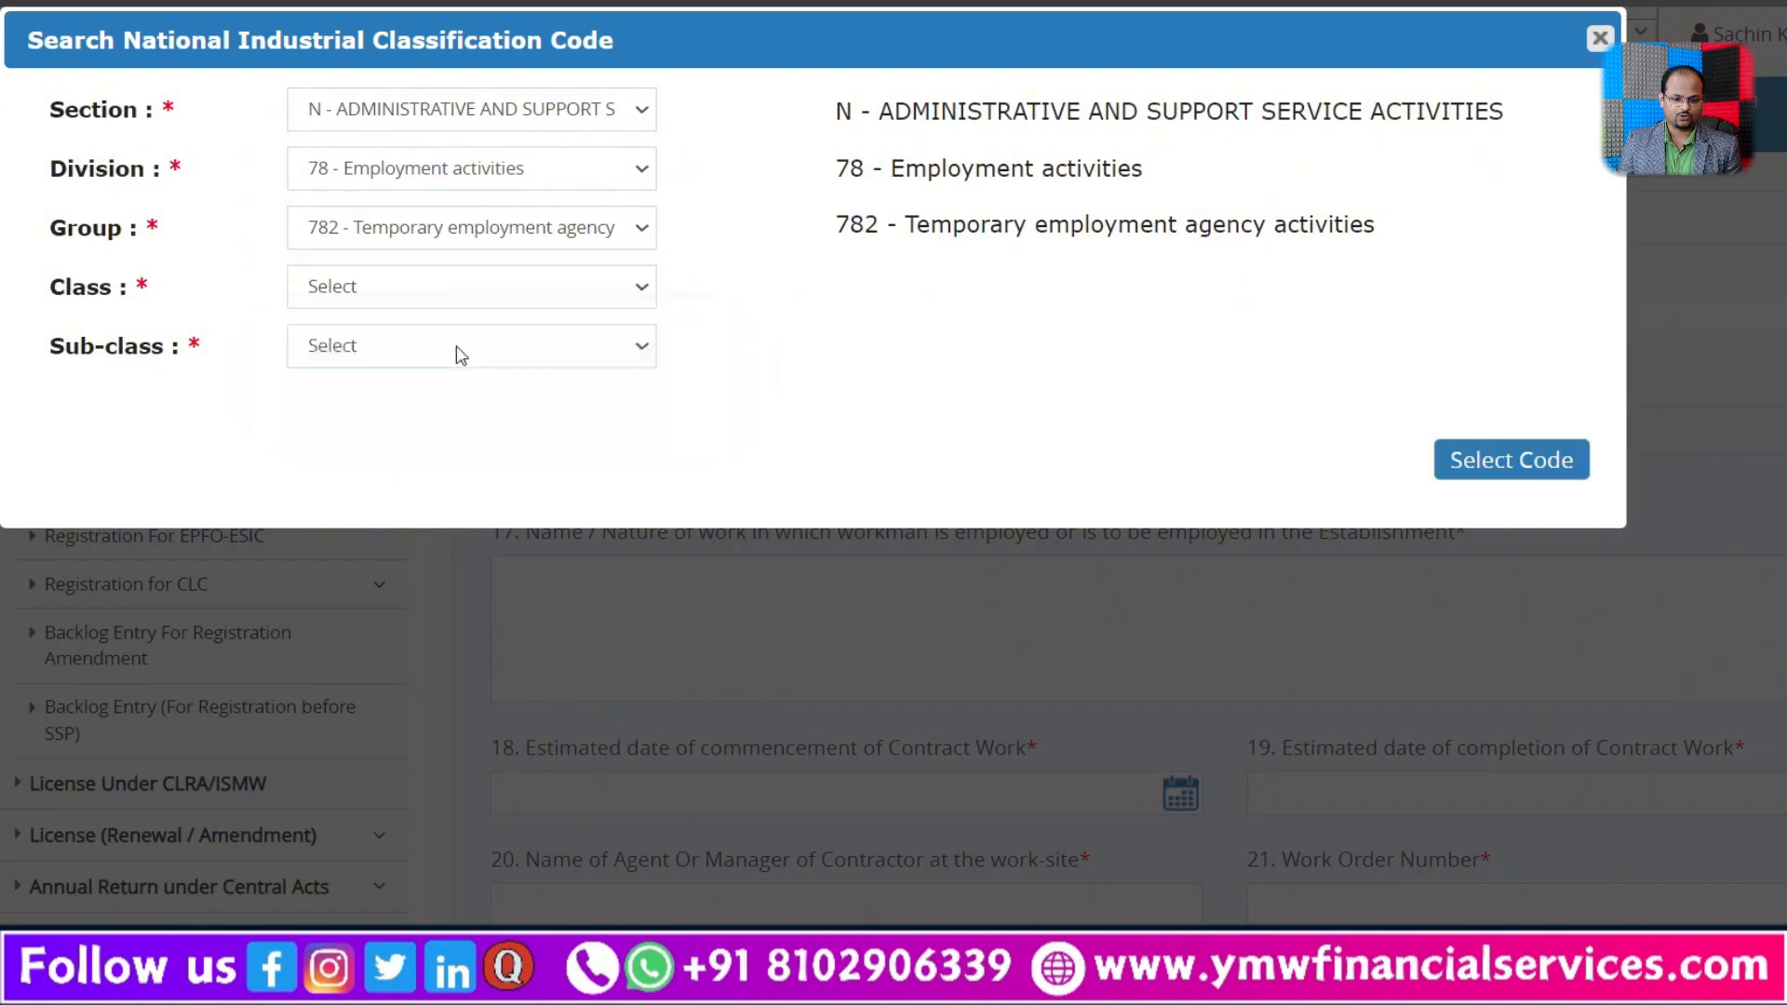
left_click(439, 342)
left_click(475, 403)
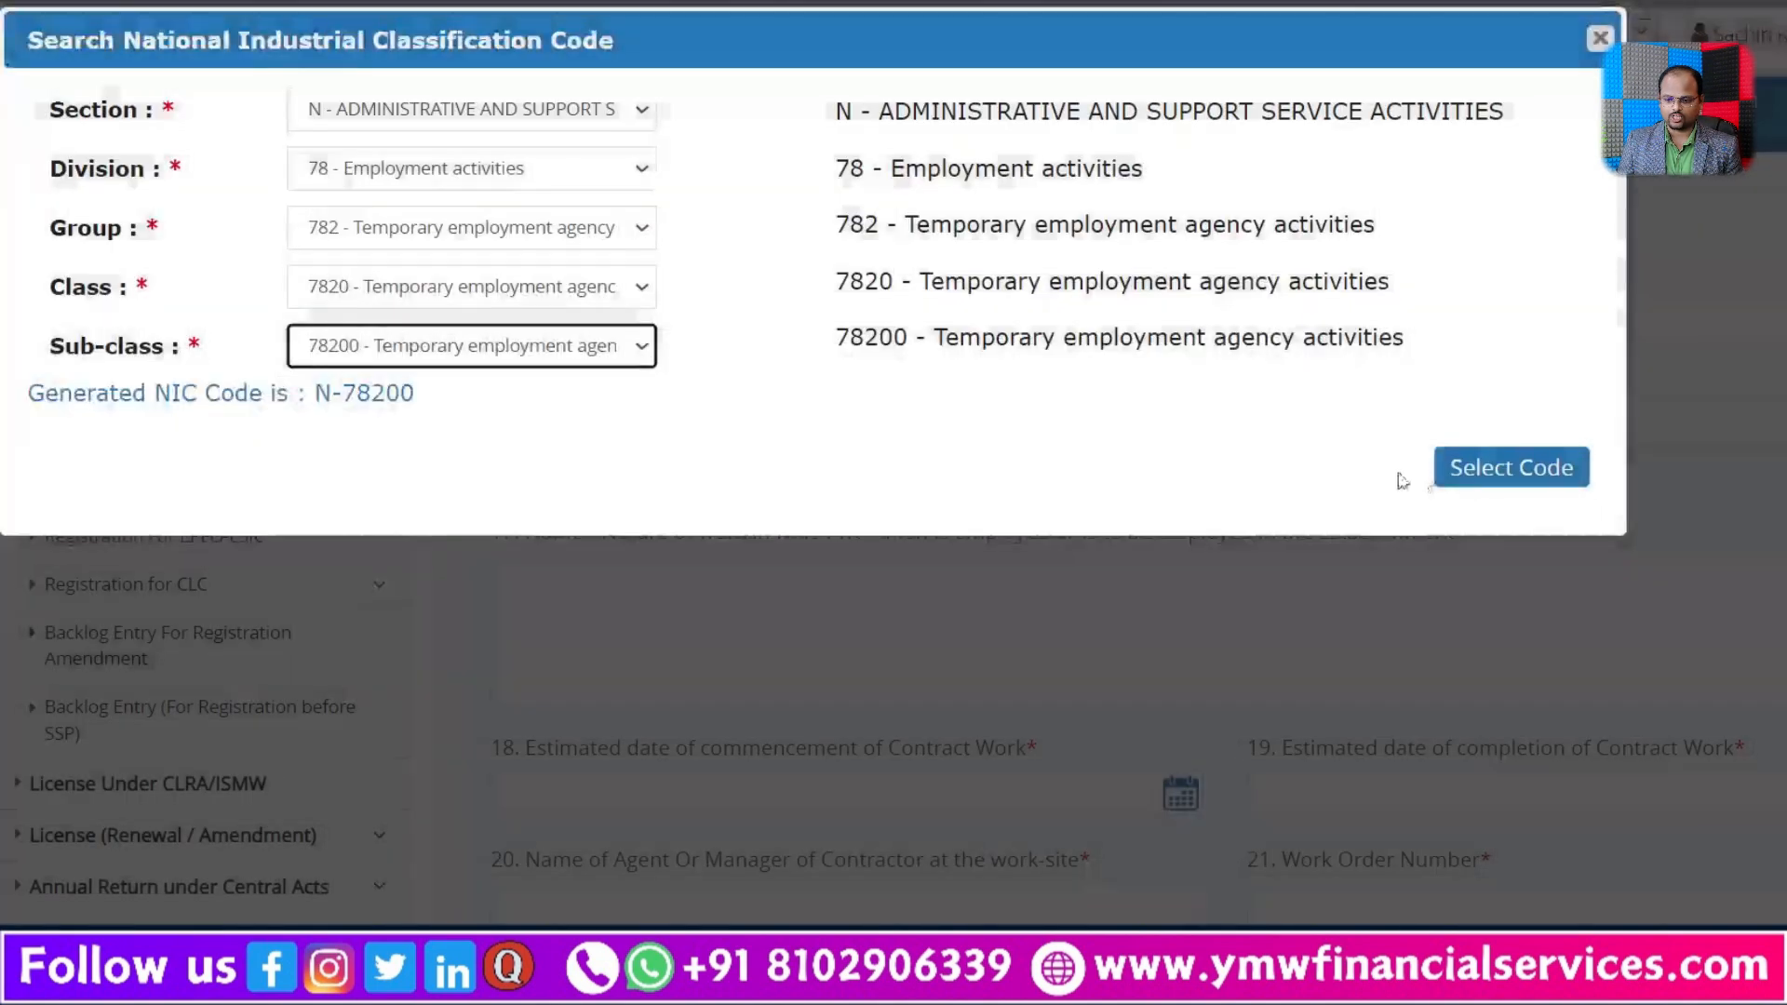
left_click(1452, 468)
Step: Set the maximum number of contract labour employed on any day to 21 and check the matching licence fee slab
scroll(1319, 603, "down", 3)
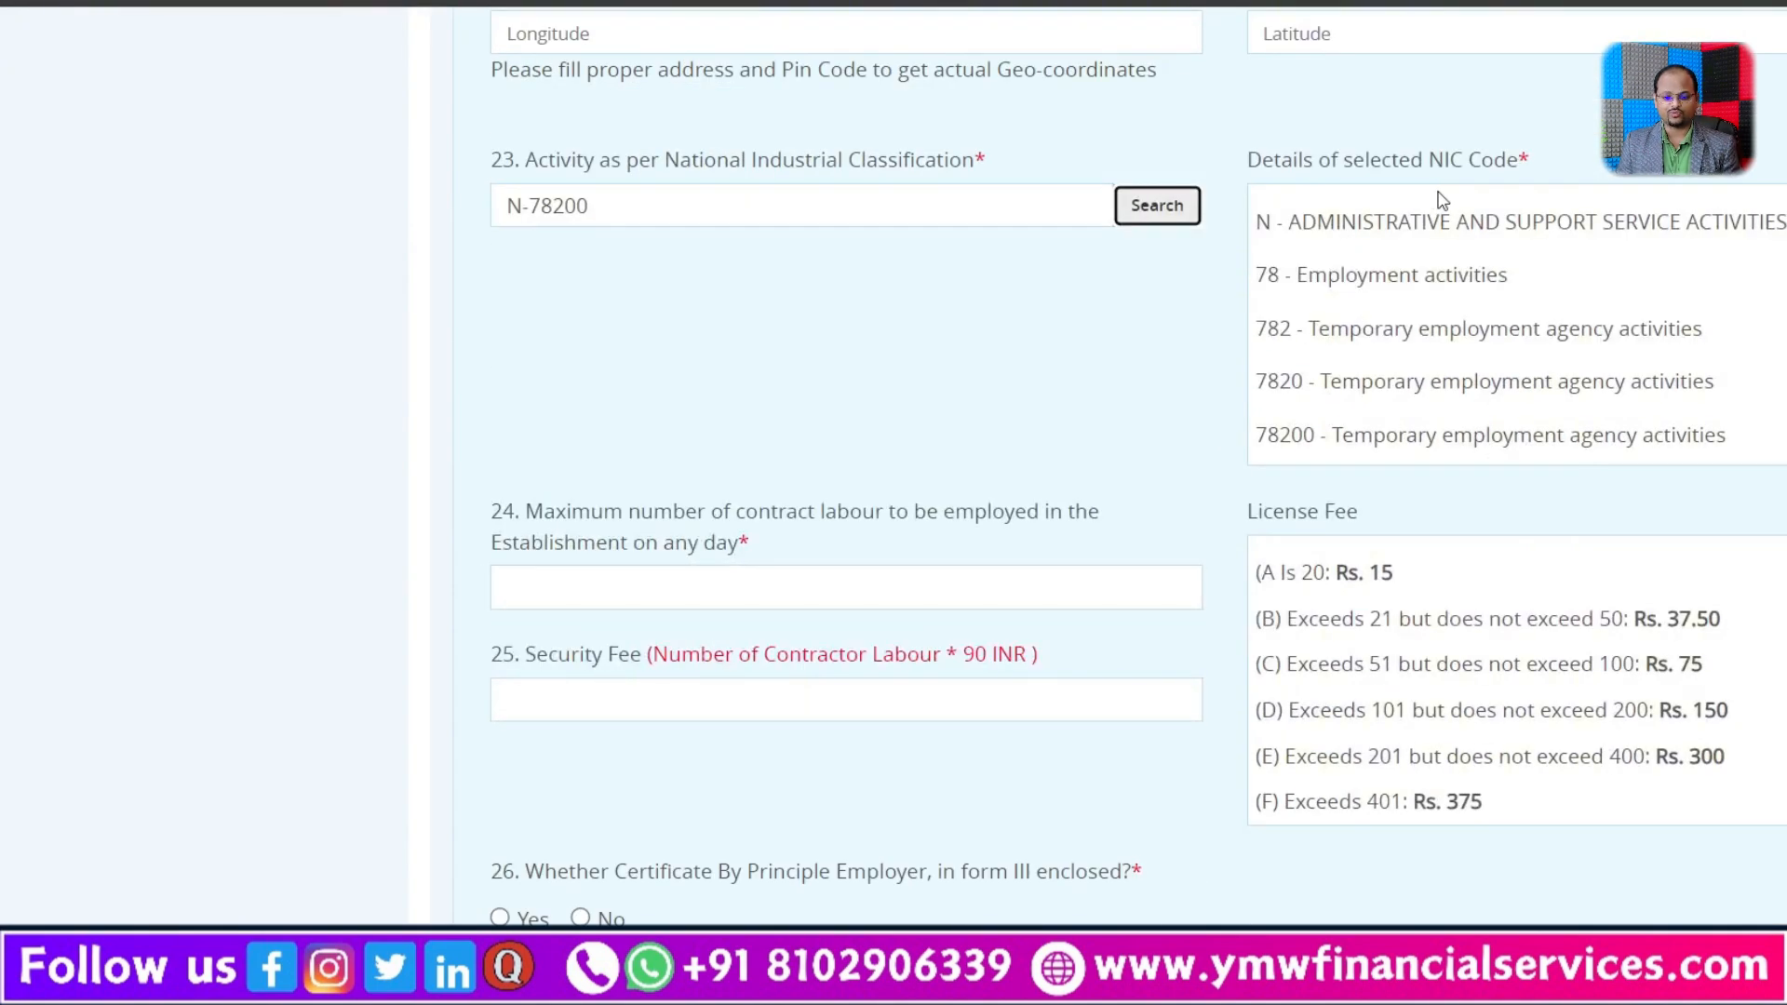
scroll(1527, 308, "down", 2)
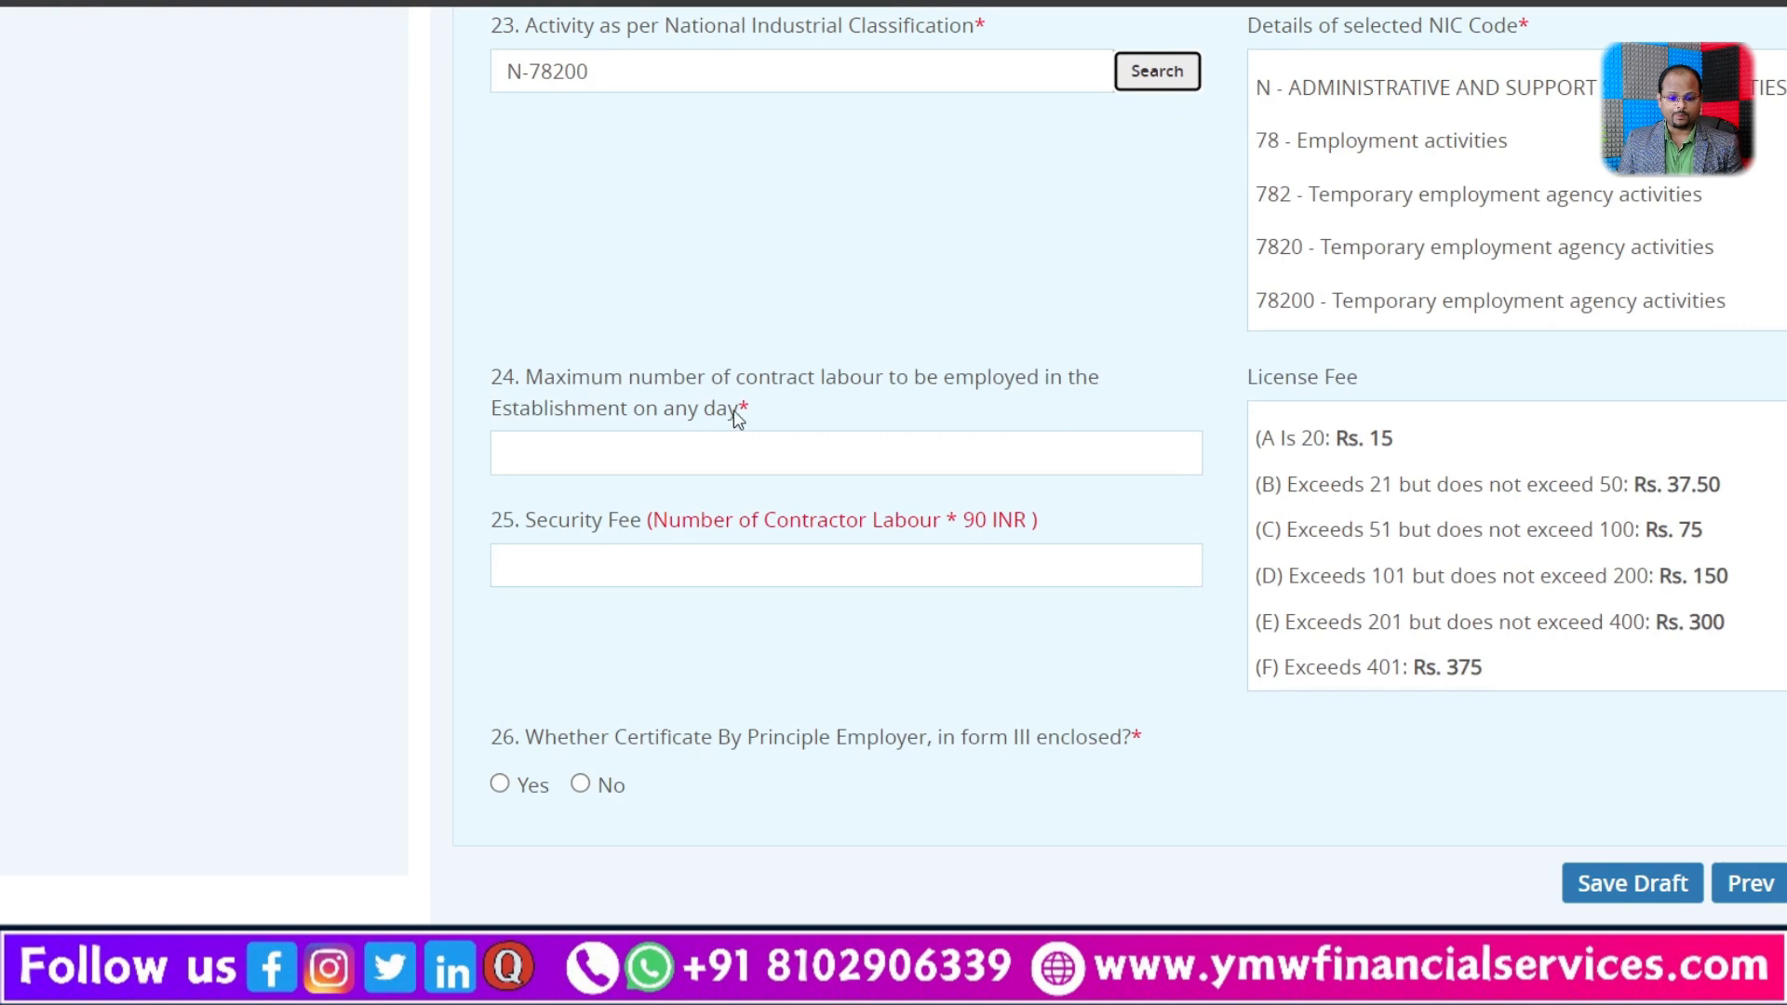
left_click(879, 444)
type("21")
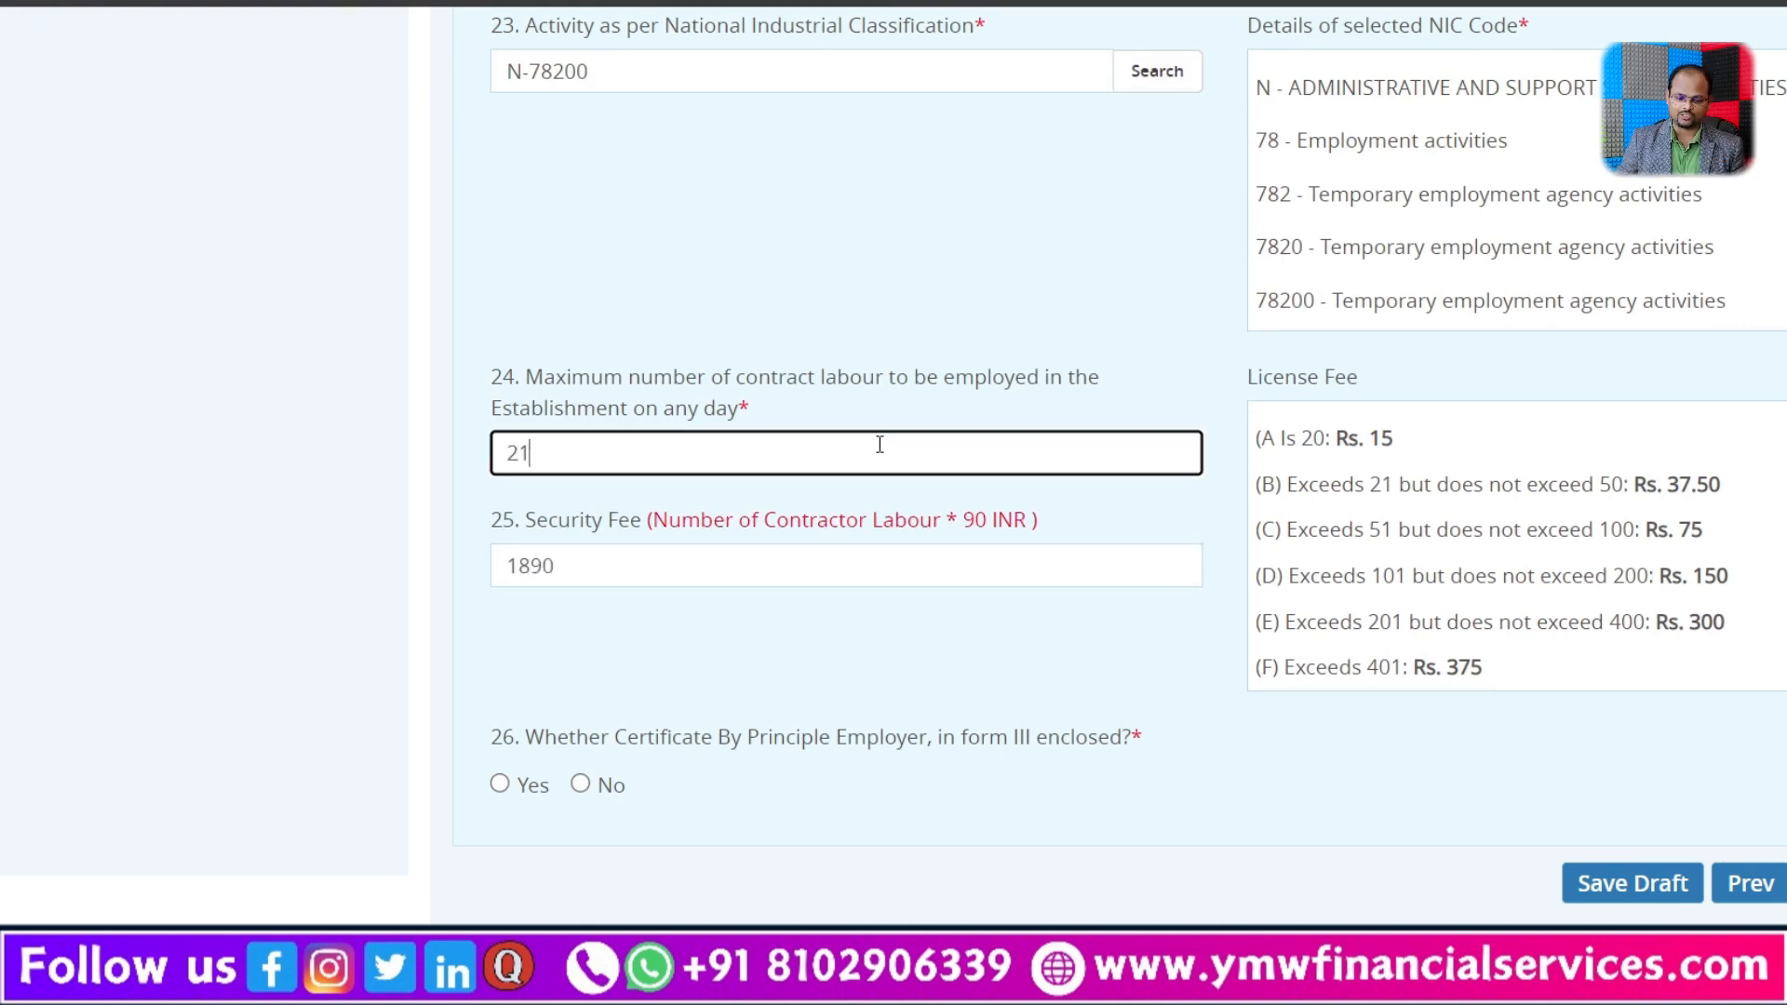
left_click(1049, 663)
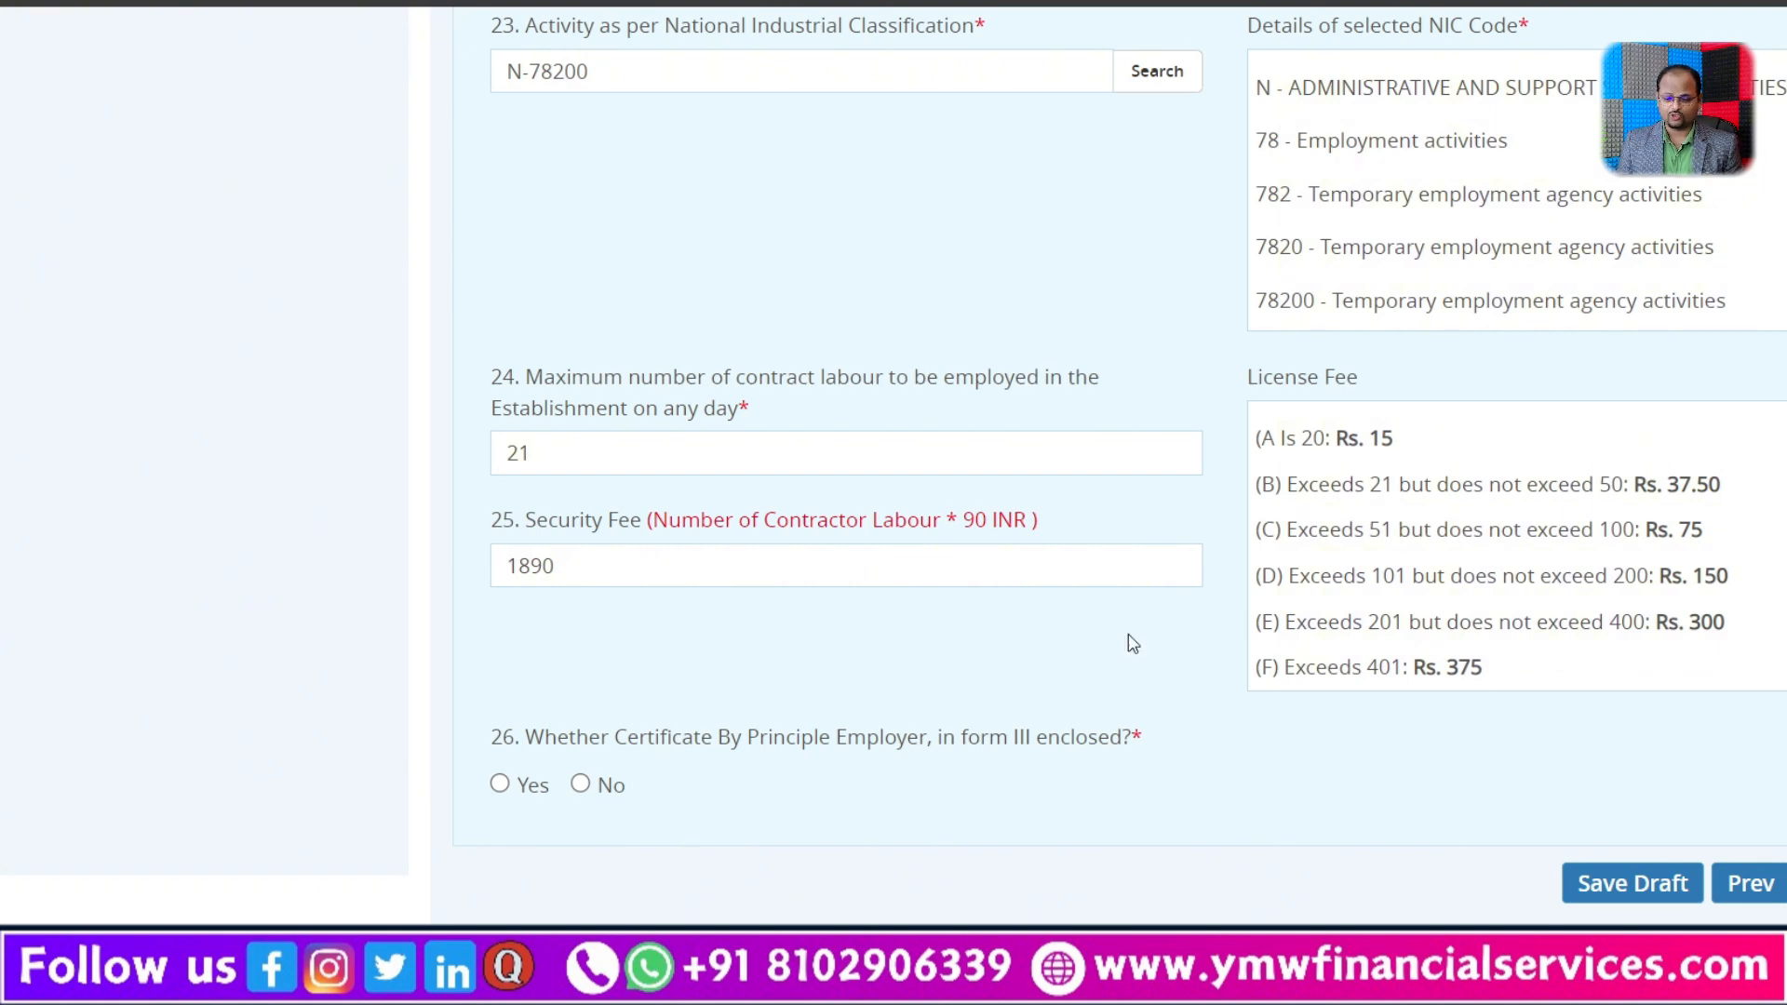
left_click_drag(1355, 485, 1735, 505)
left_click(1278, 749)
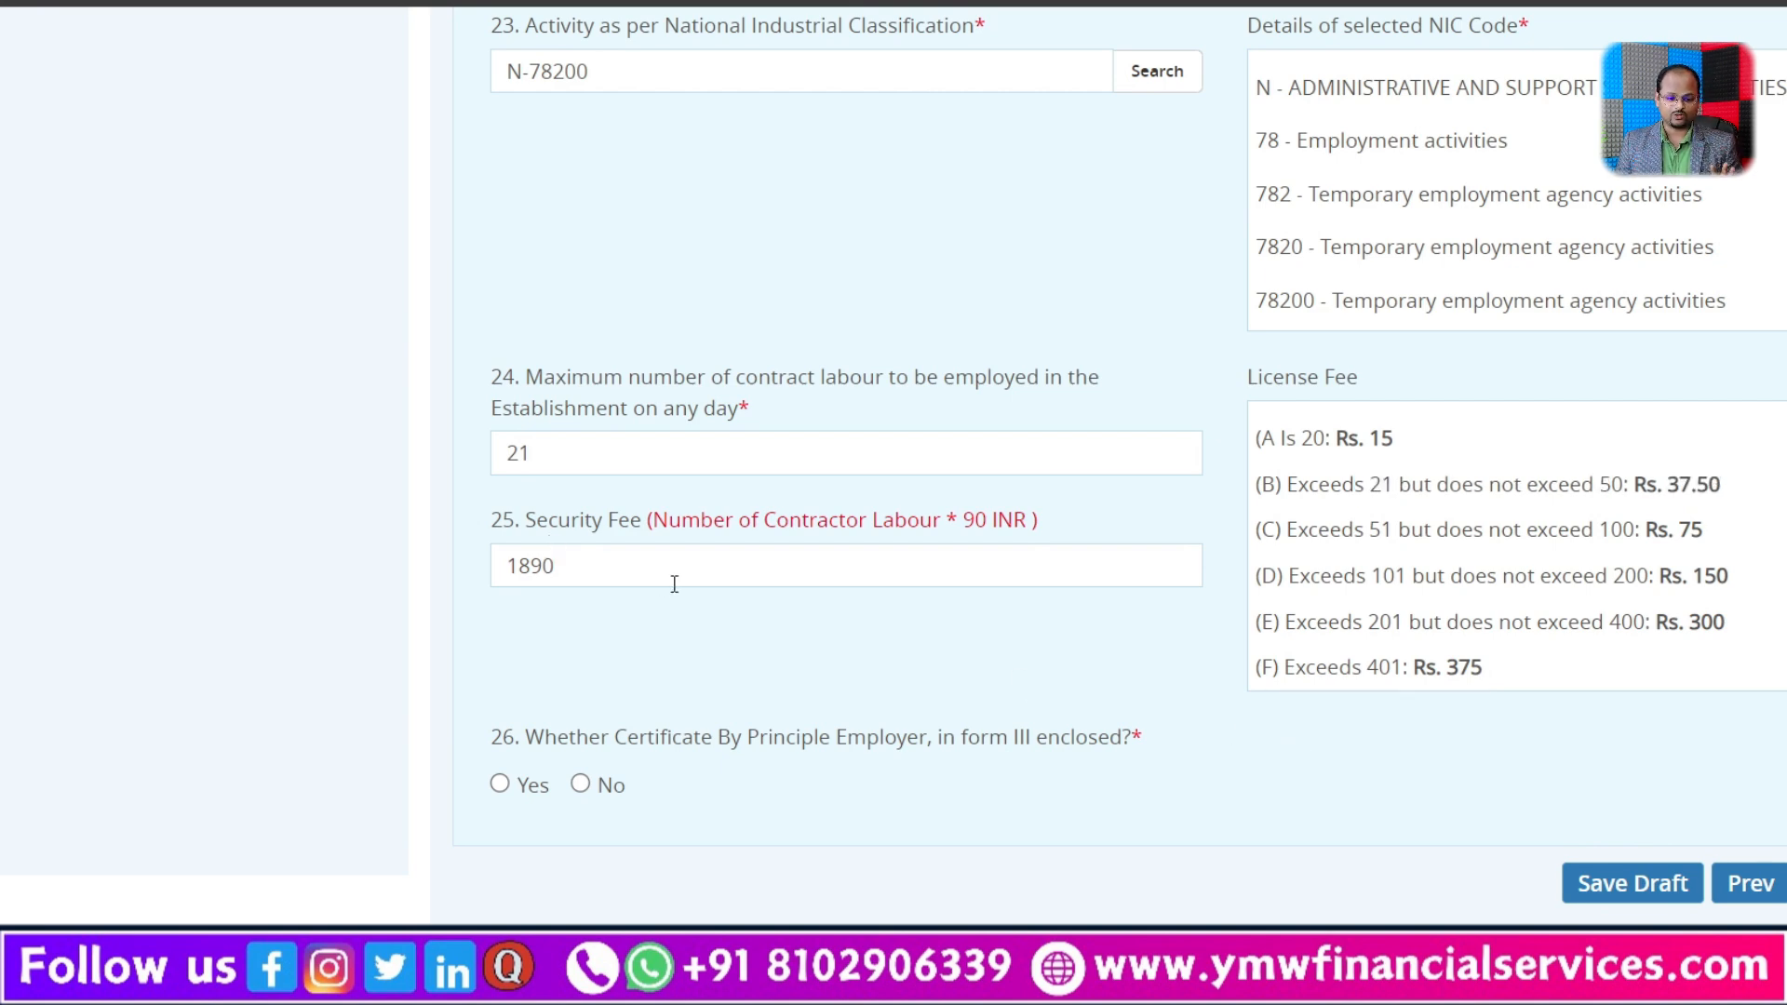
Step: Declare the principal employer's Form III certificate as enclosed, and proceed to the attachments to view the available document types
left_click(499, 784)
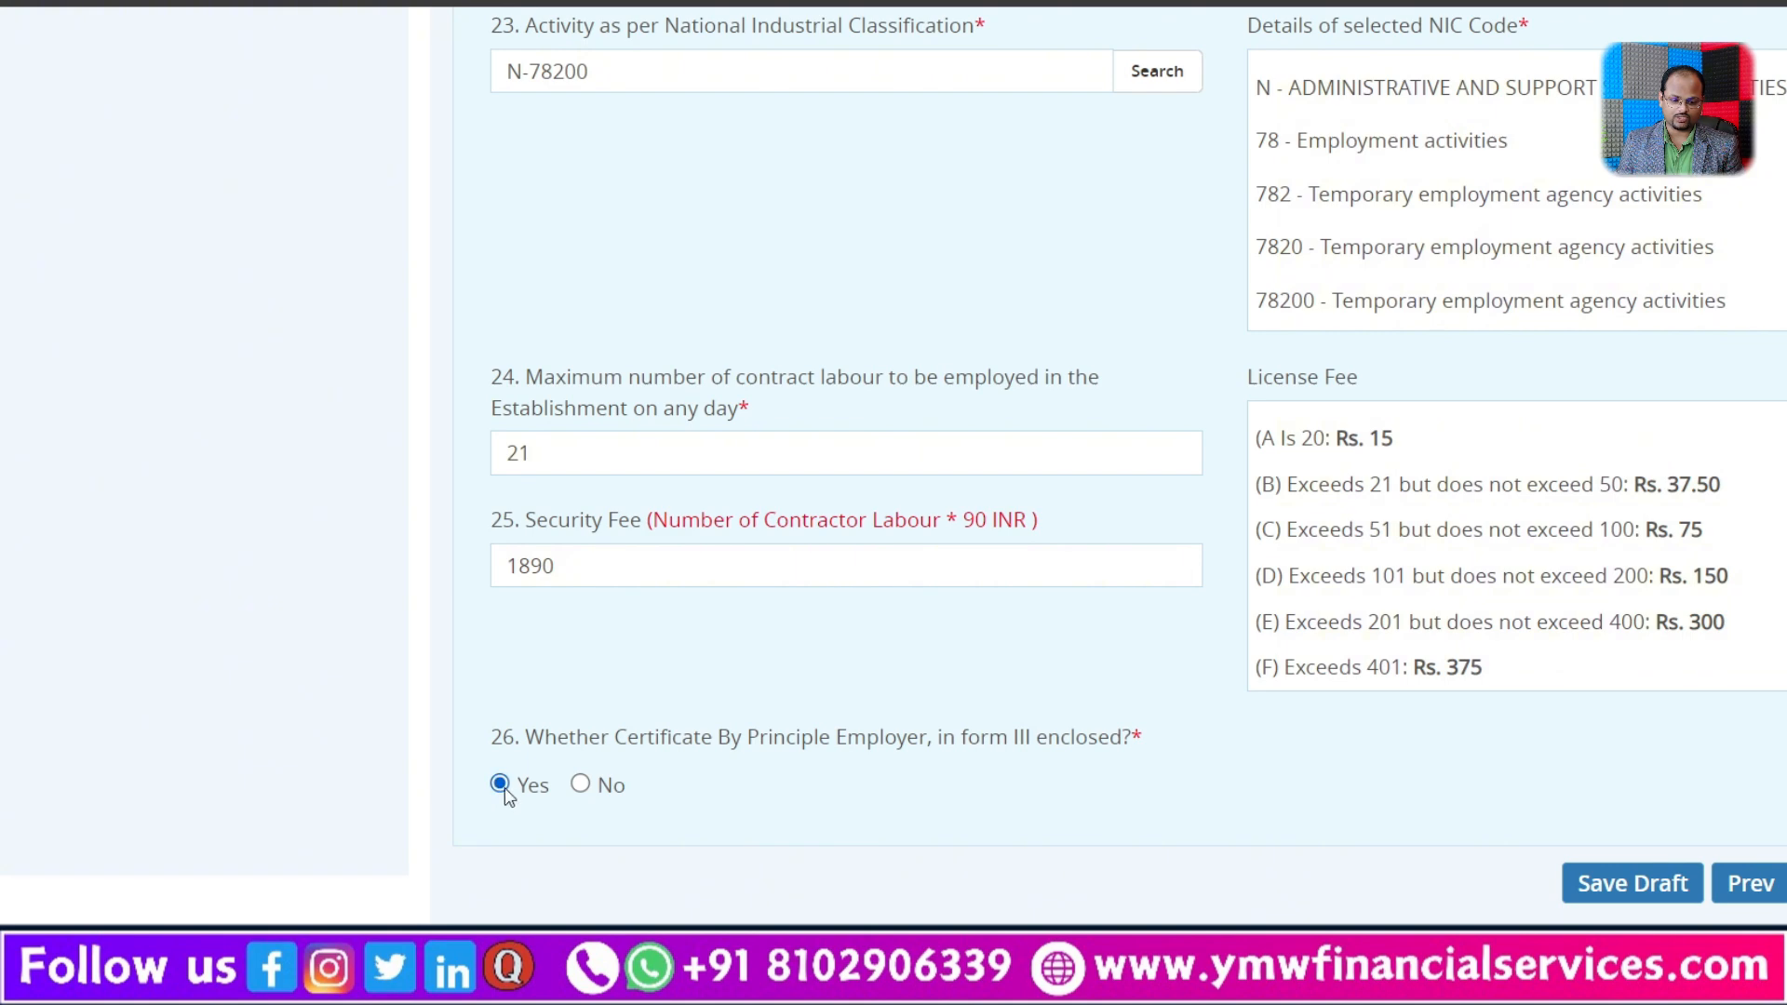
left_click(1784, 883)
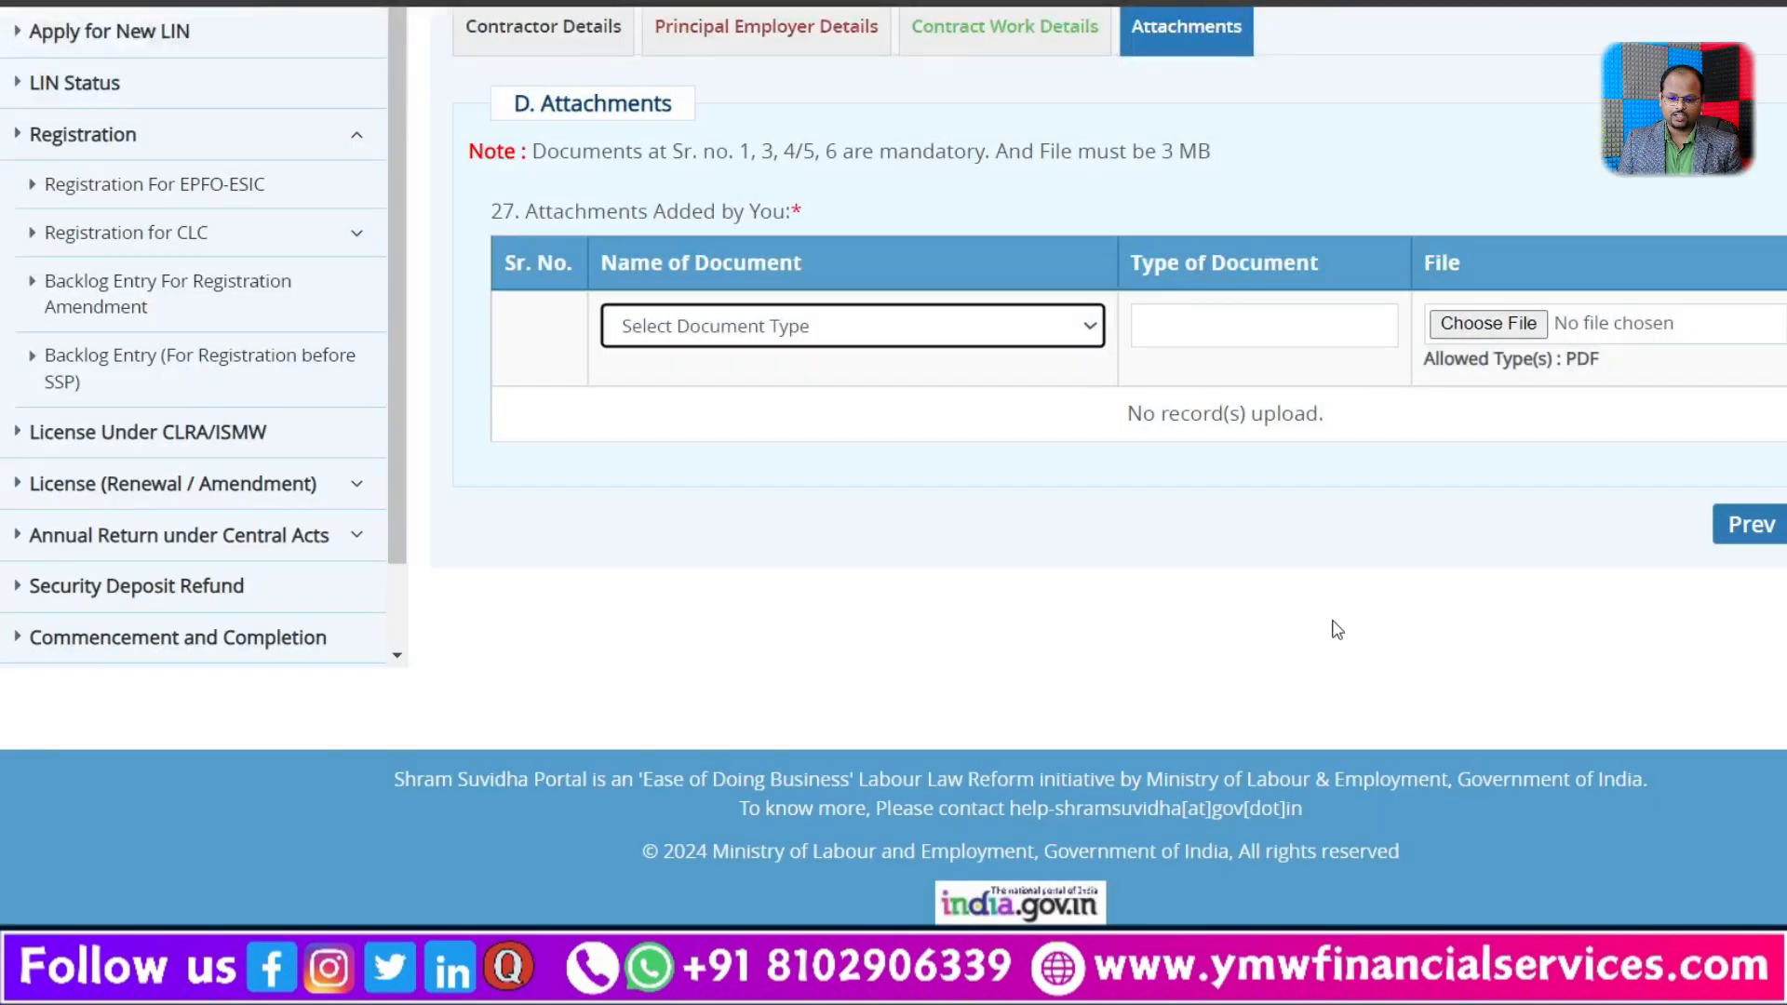
scroll(1332, 624, "up", 3)
left_click(1012, 597)
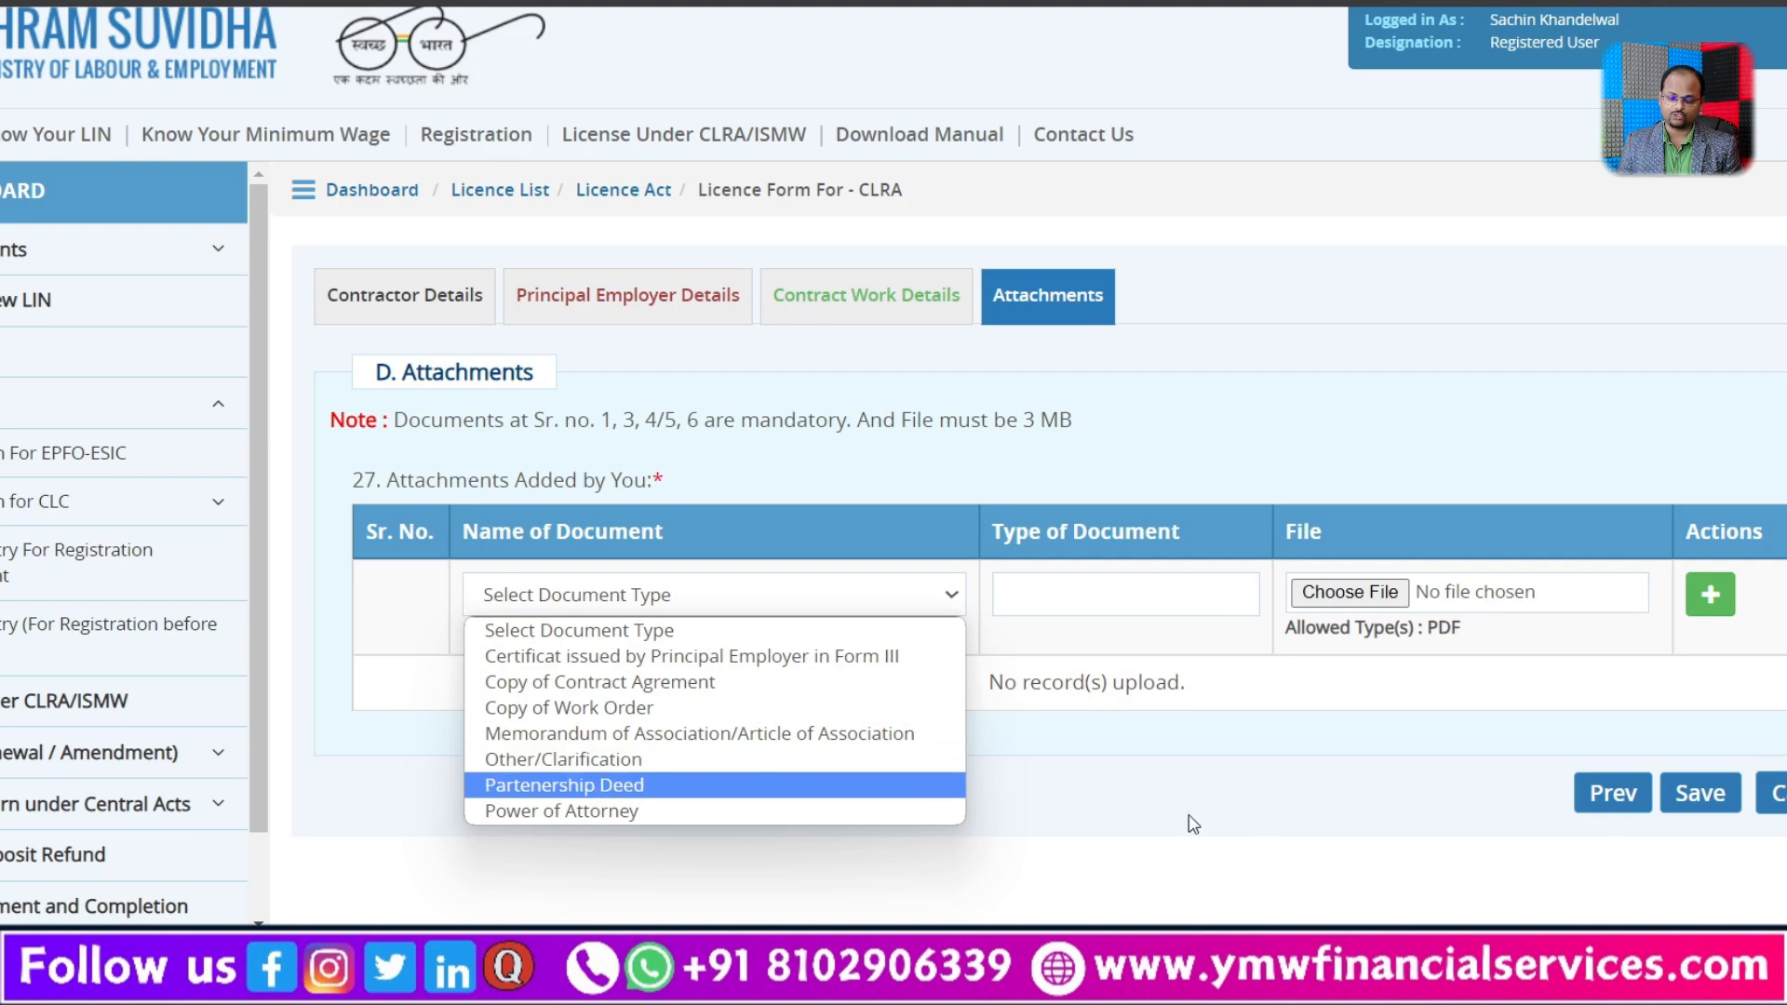
left_click(1271, 806)
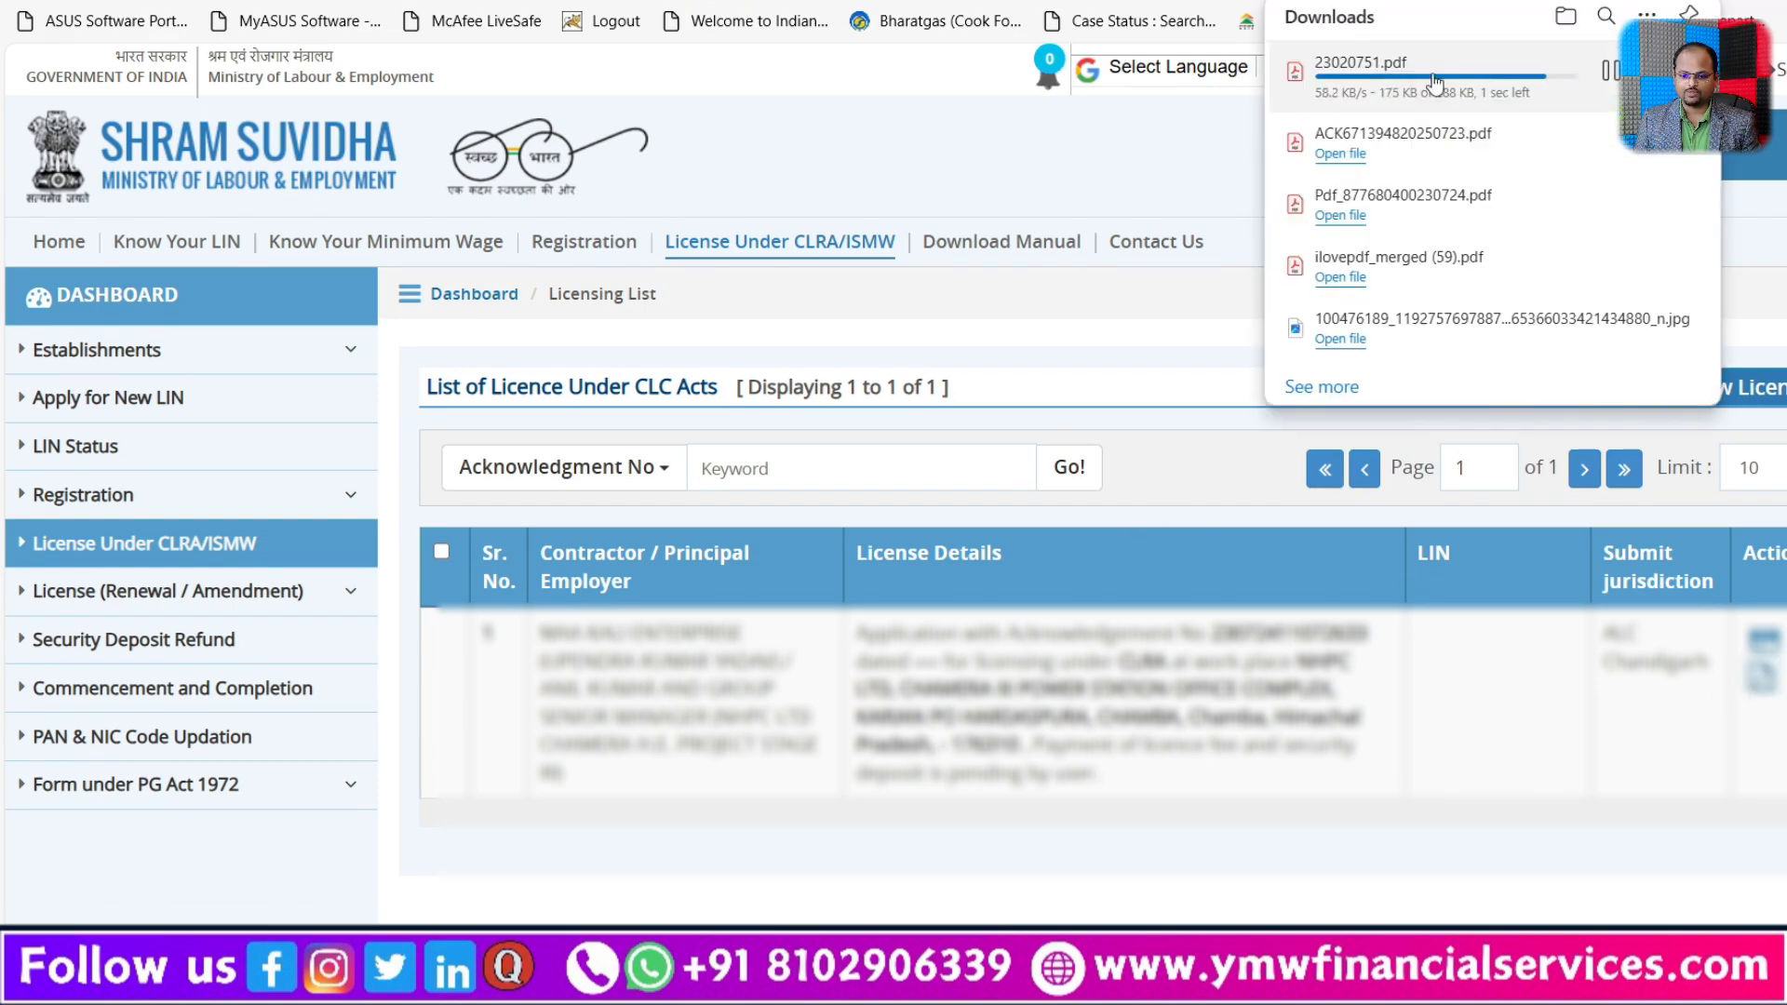
left_click(1348, 84)
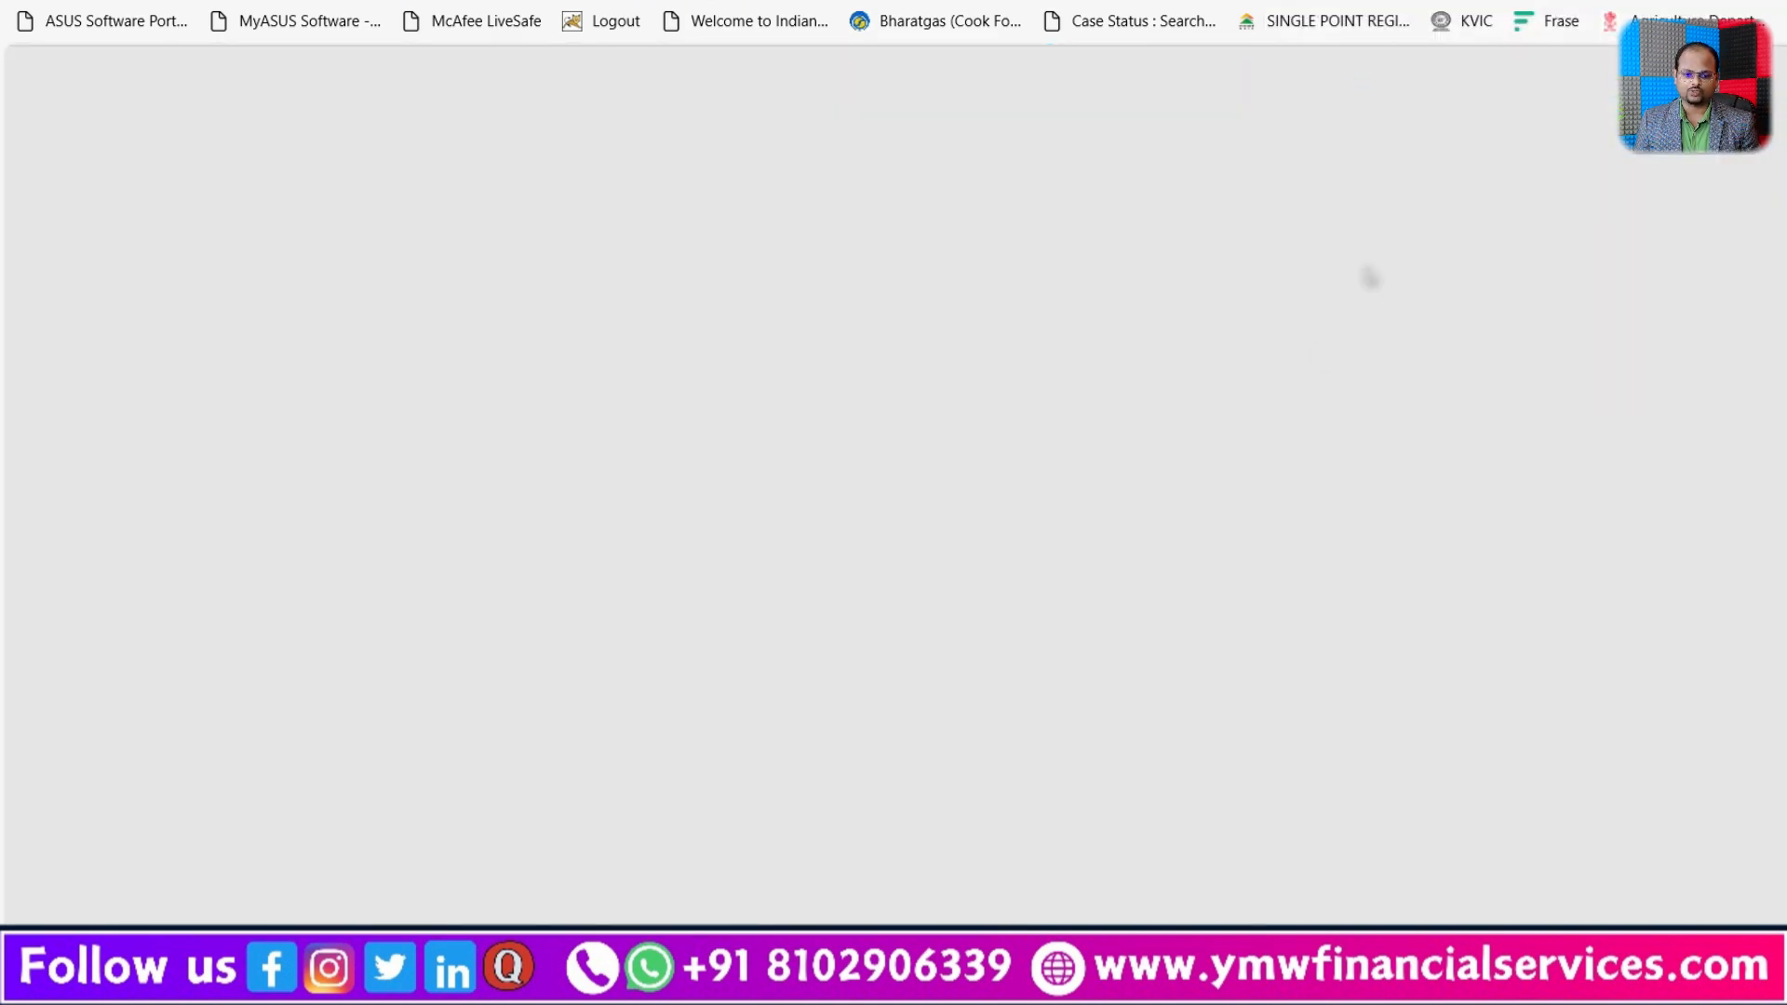
scroll(1114, 601, "down", 15)
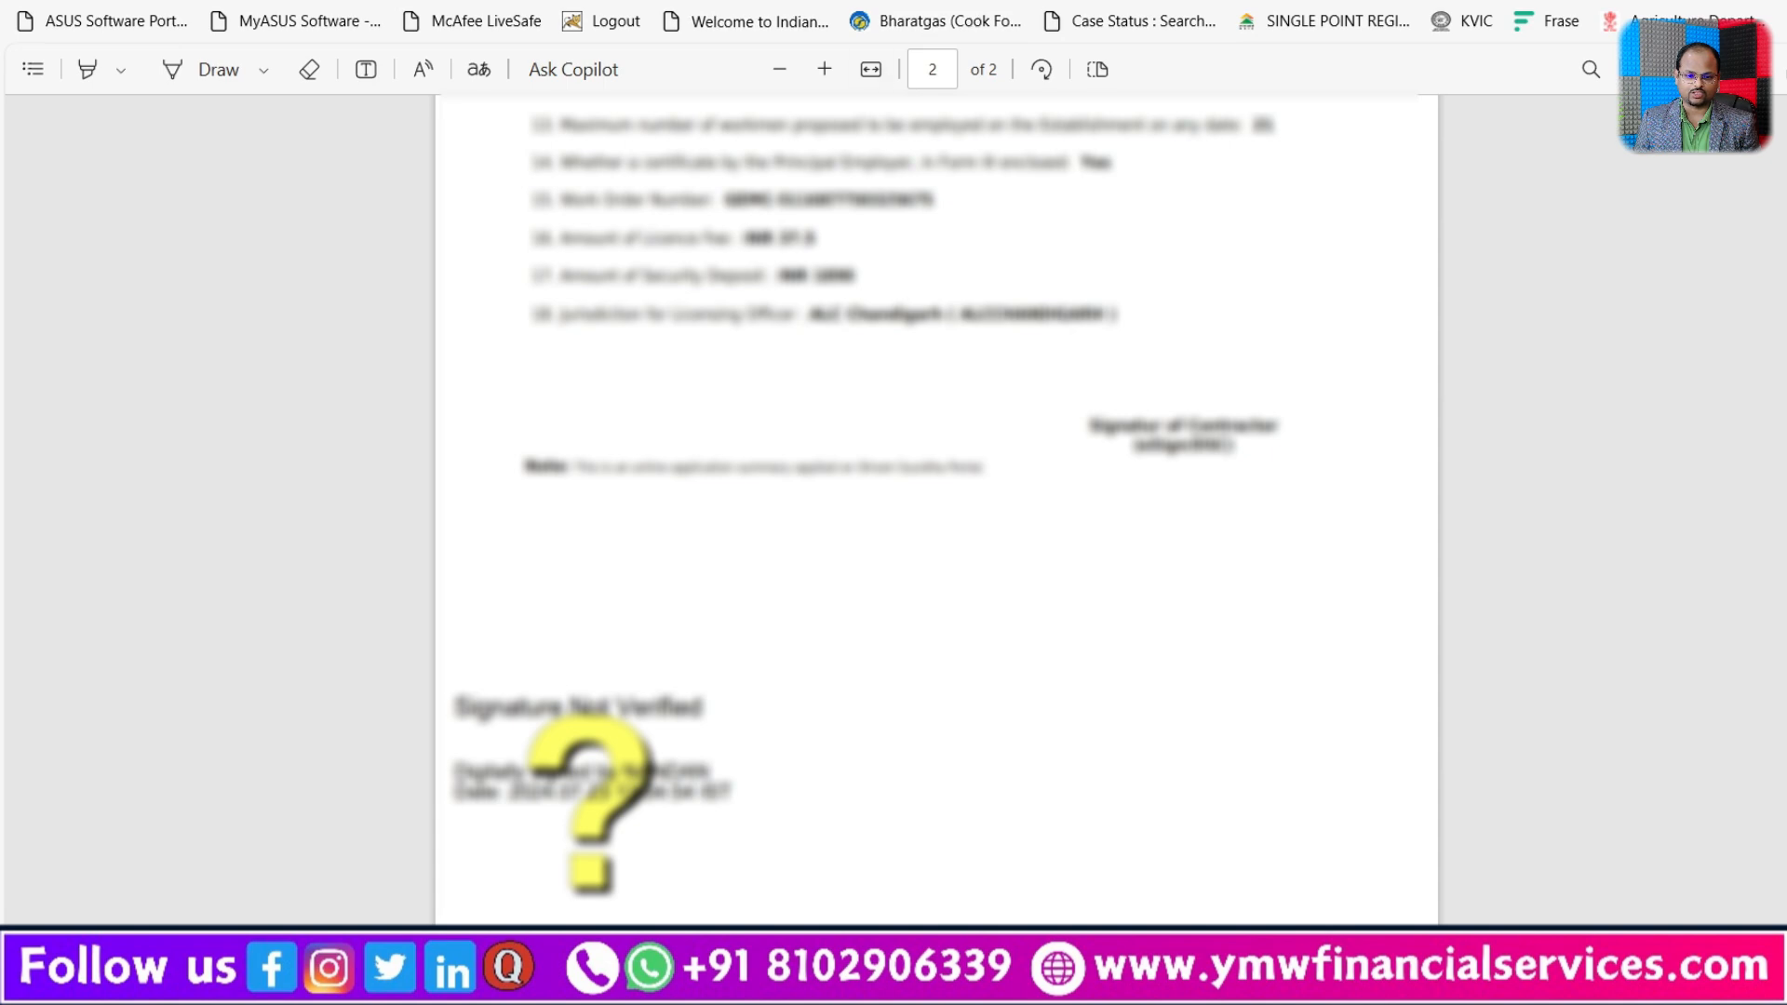
left_click(894, 2)
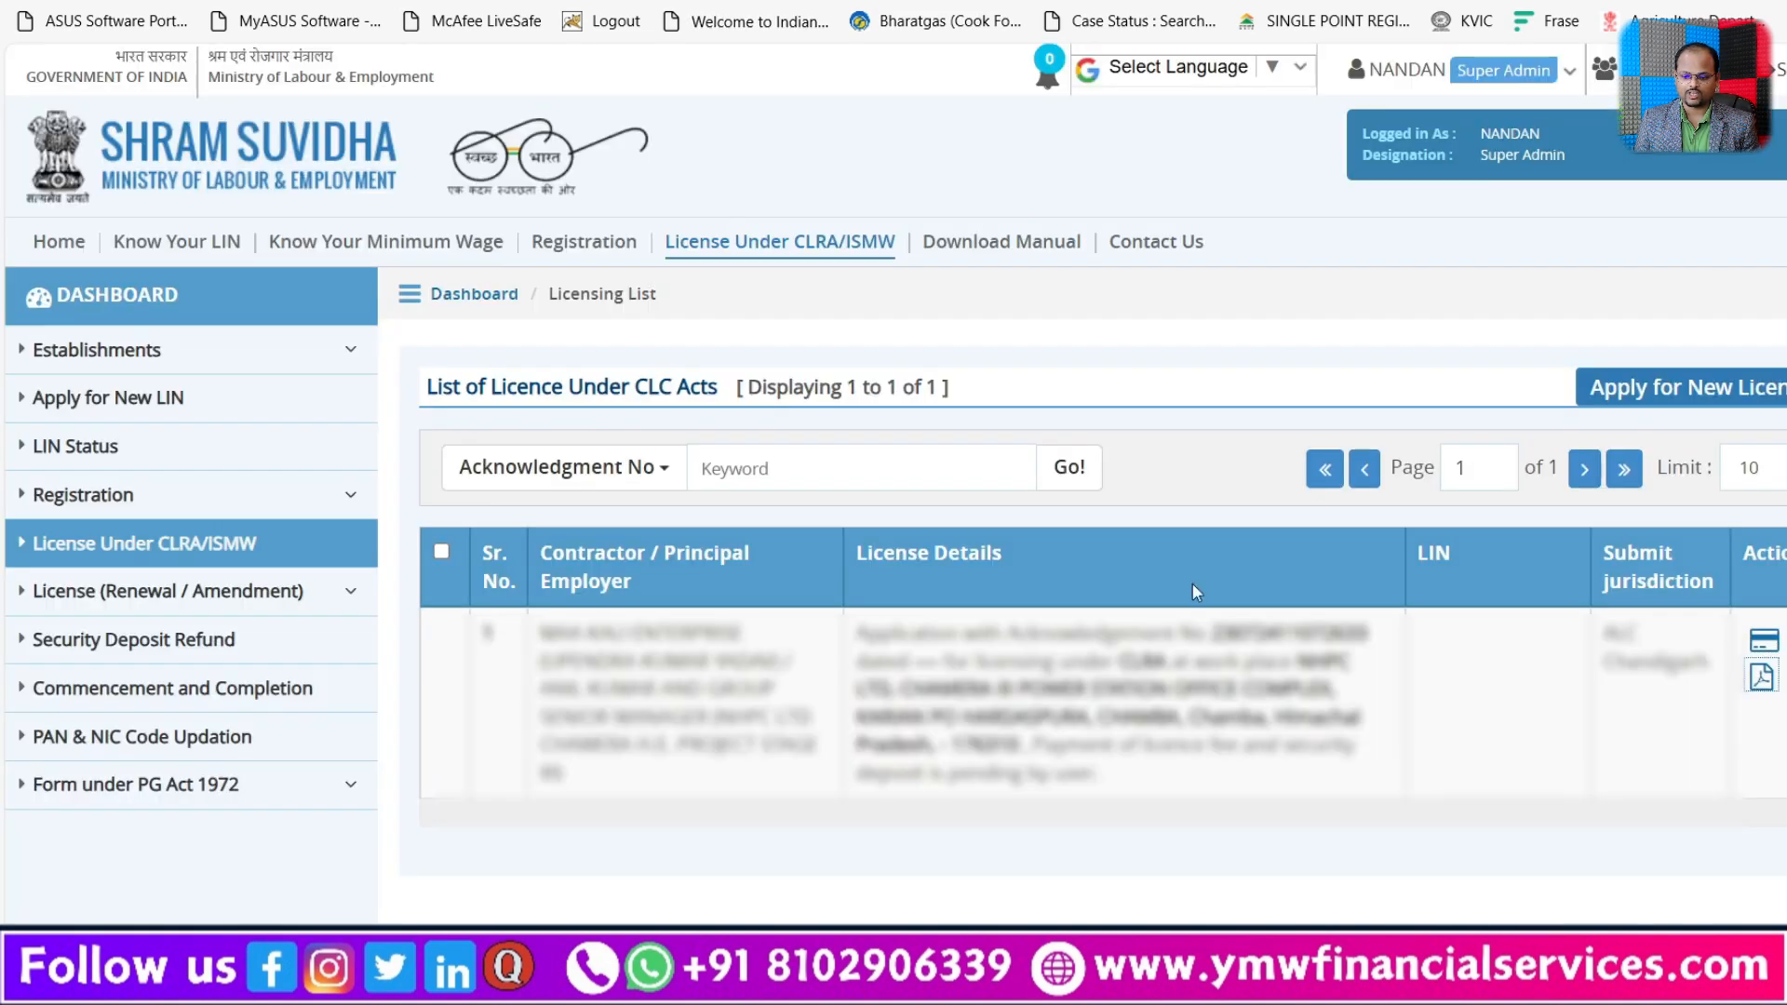
Step: Start the licence fee payment for the listed application and confirm the depositor and purpose details on Bharatkosh
left_click(1762, 639)
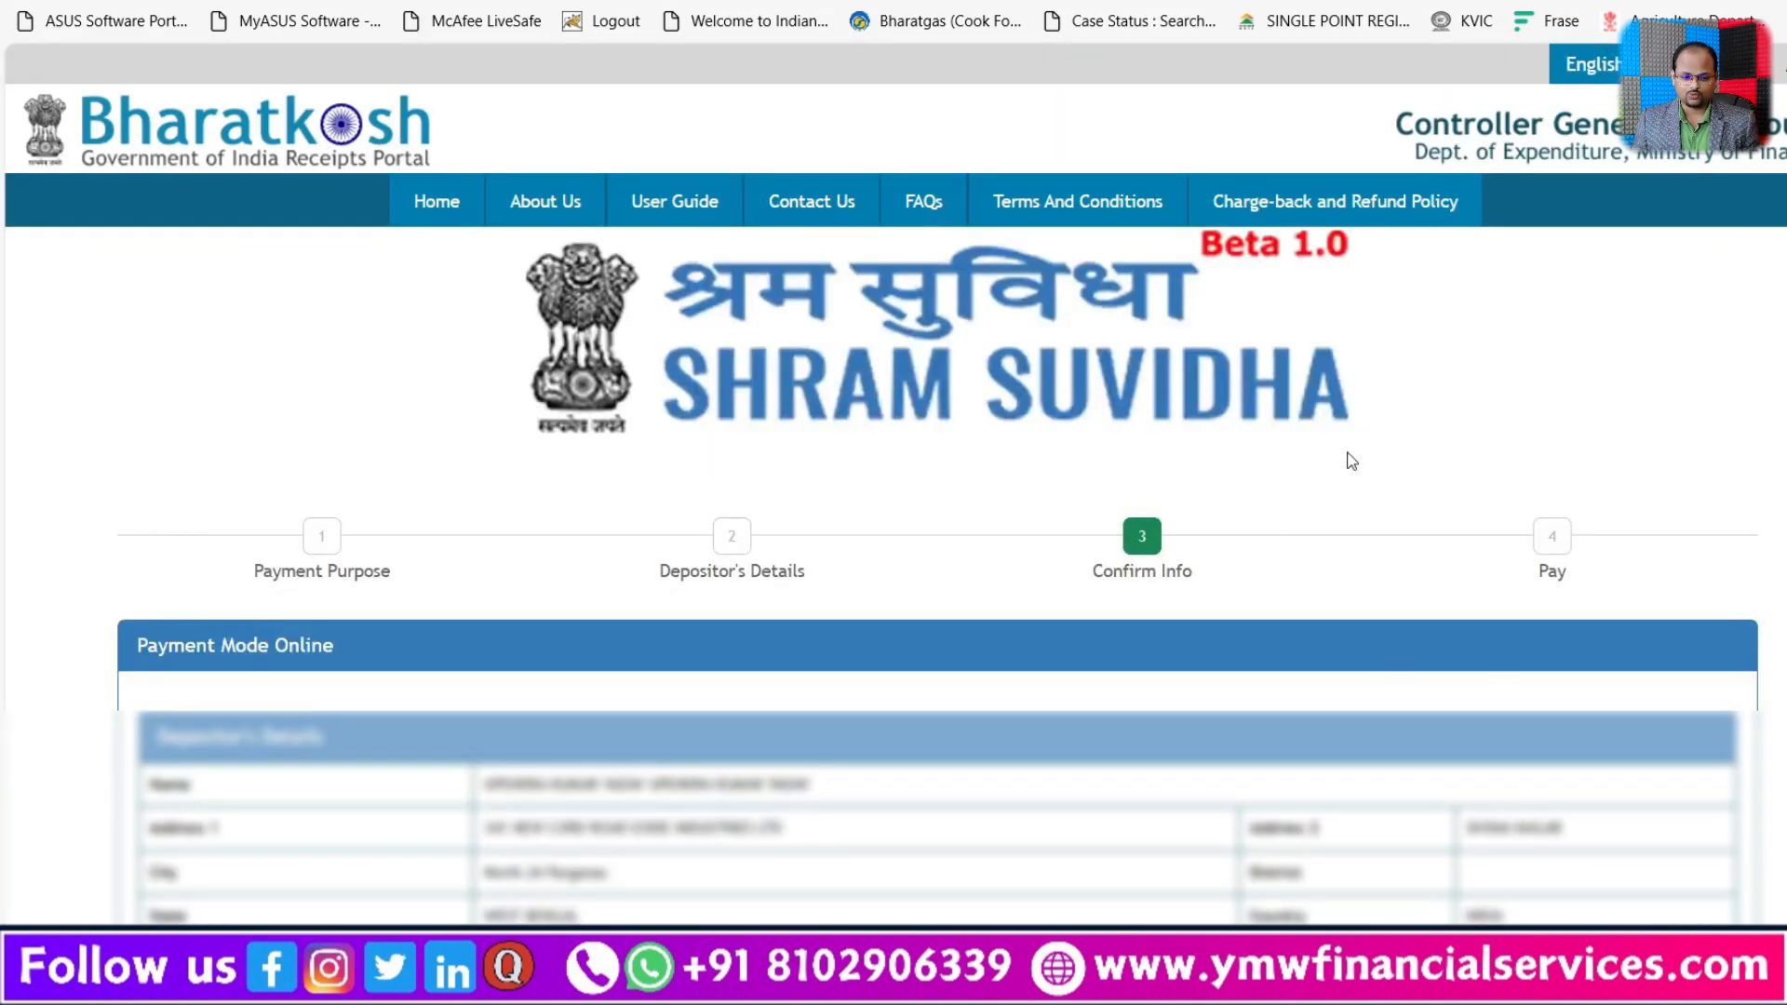
scroll(1412, 530, "down", 5)
scroll(1410, 547, "down", 1)
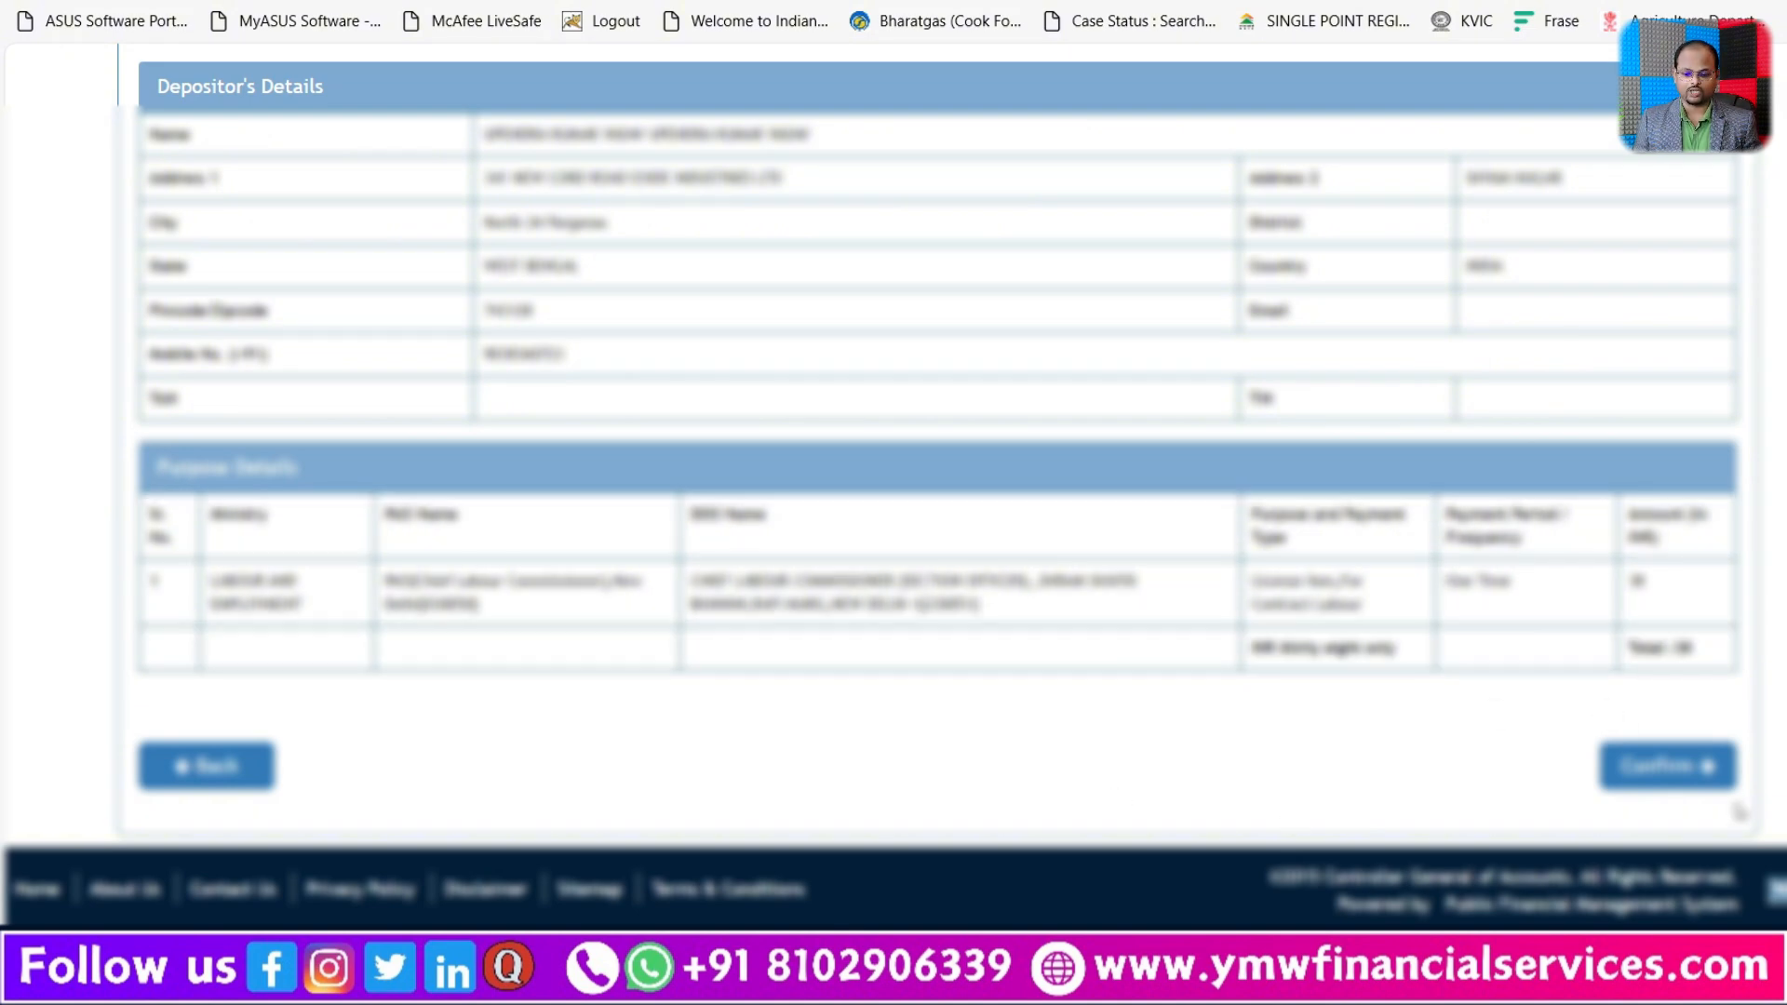
left_click(1688, 770)
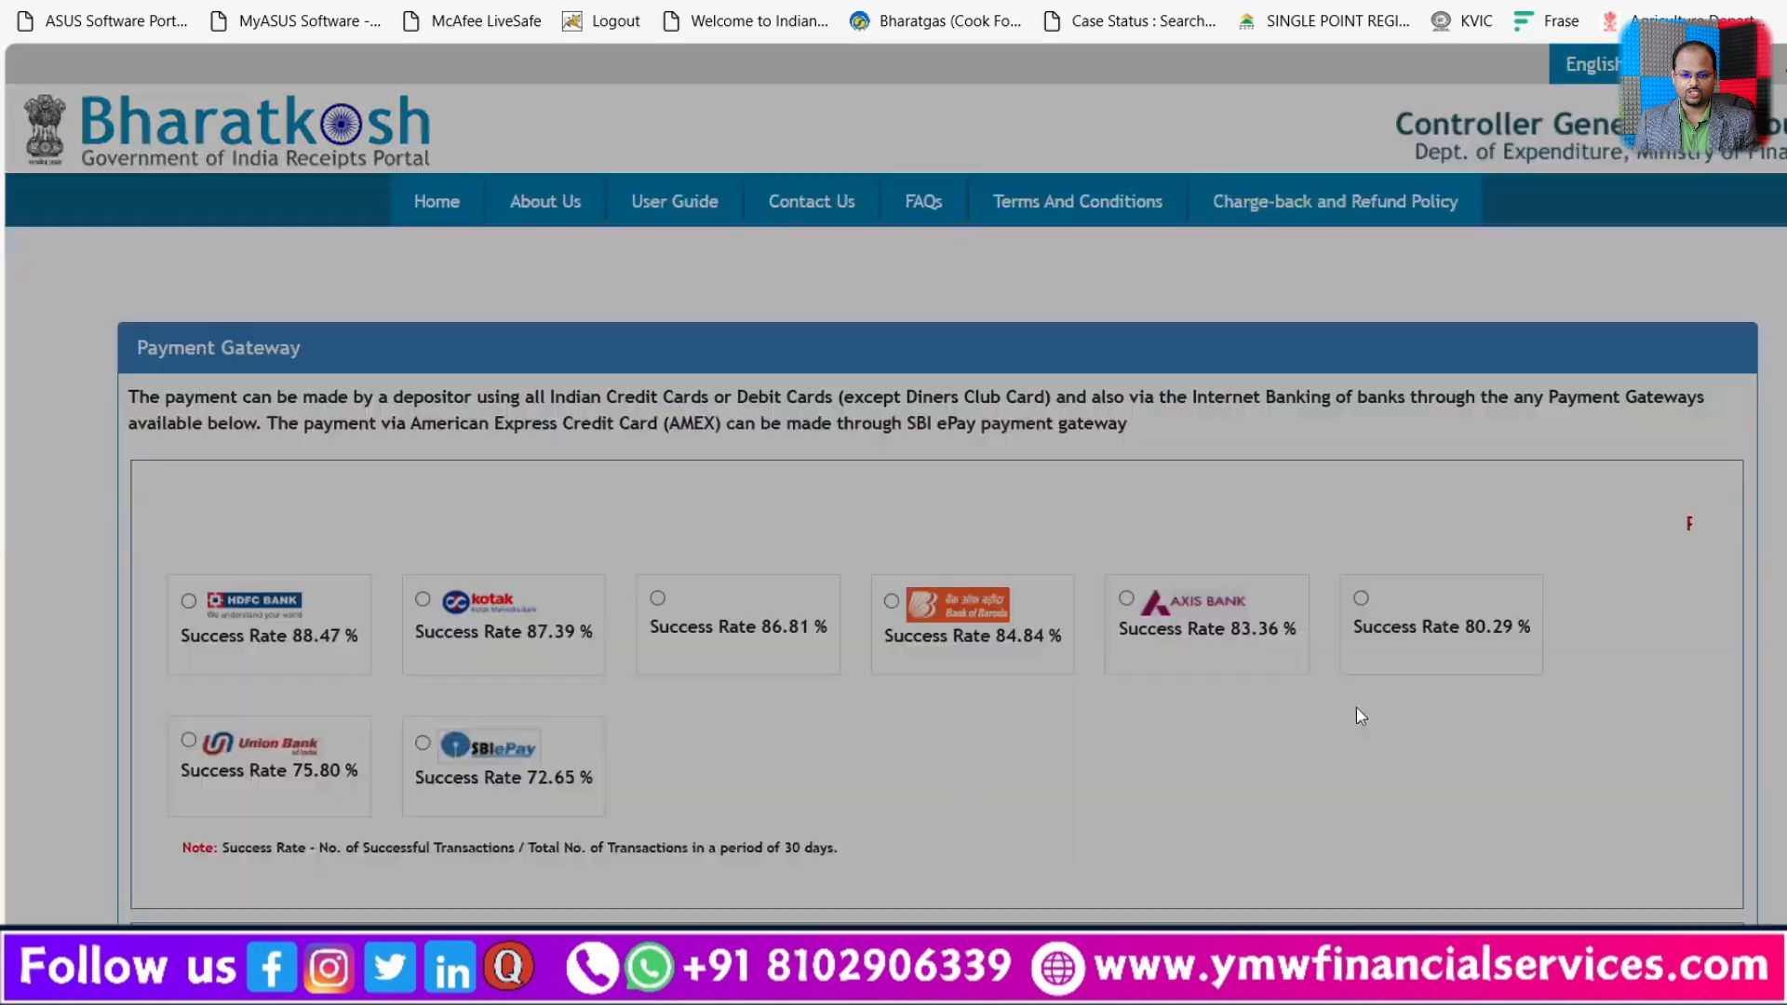
Step: Choose ICICI Bank as the payment gateway and ICICI BANK LTD as the net banking bank
scroll(1111, 662, "down", 4)
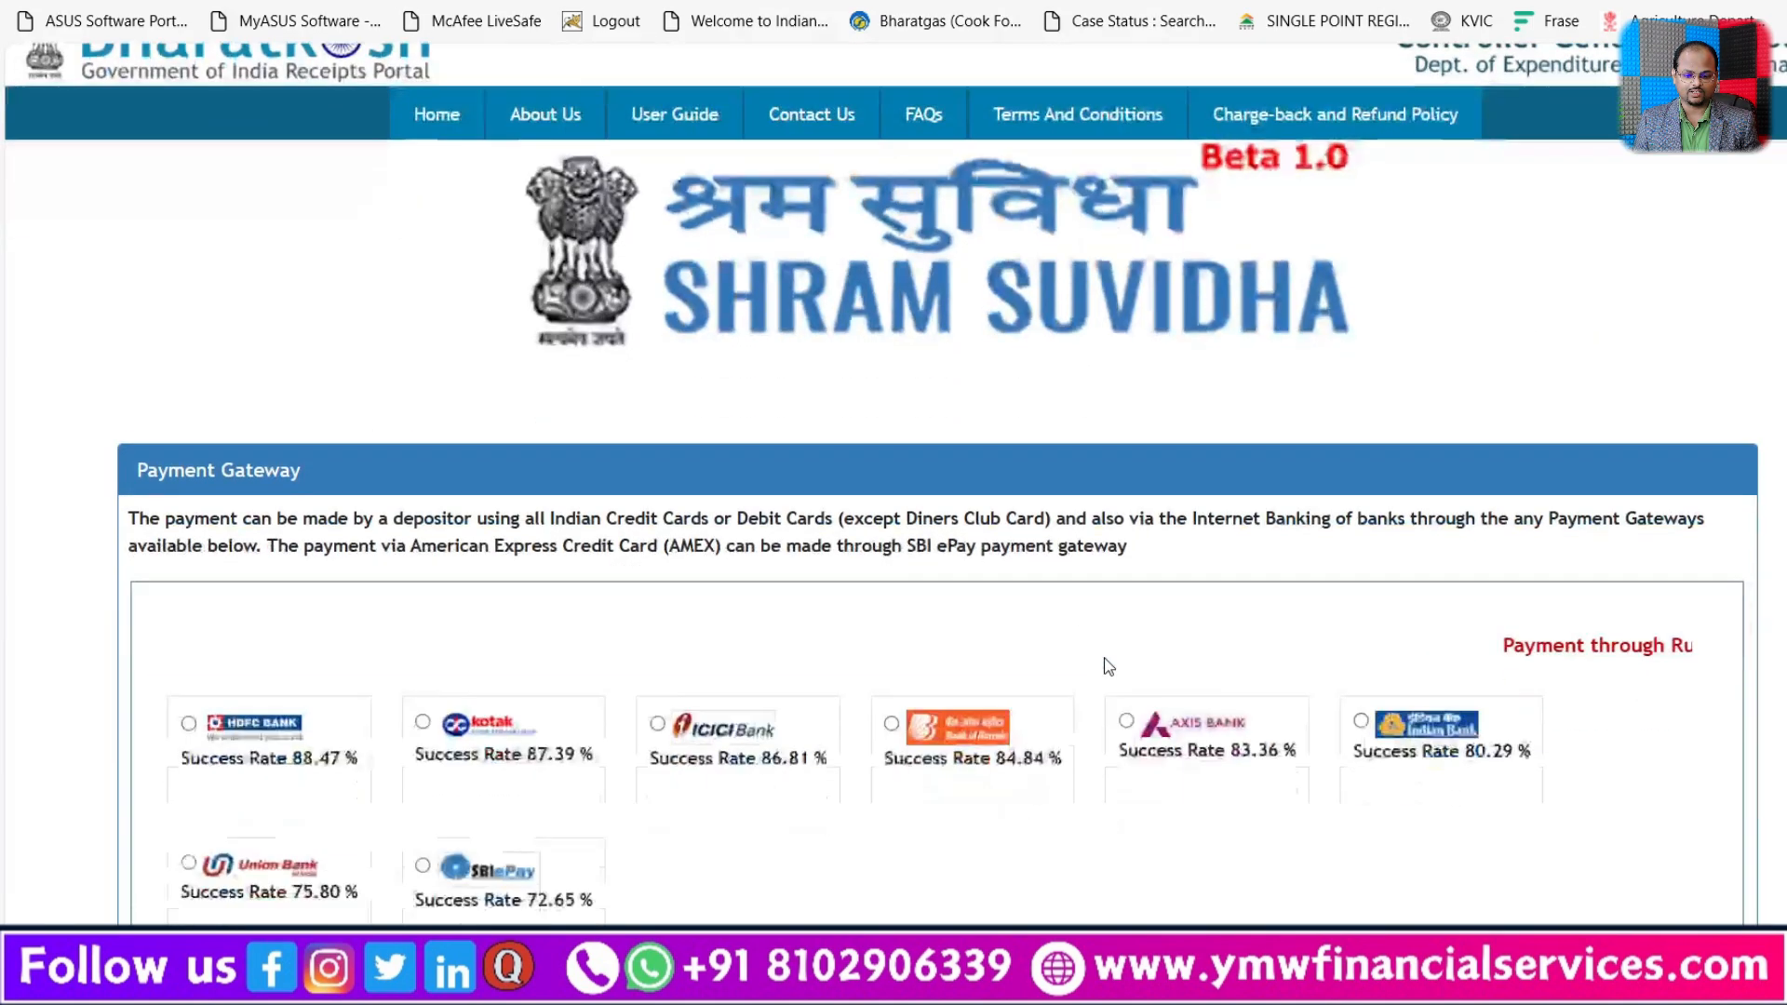
left_click(657, 558)
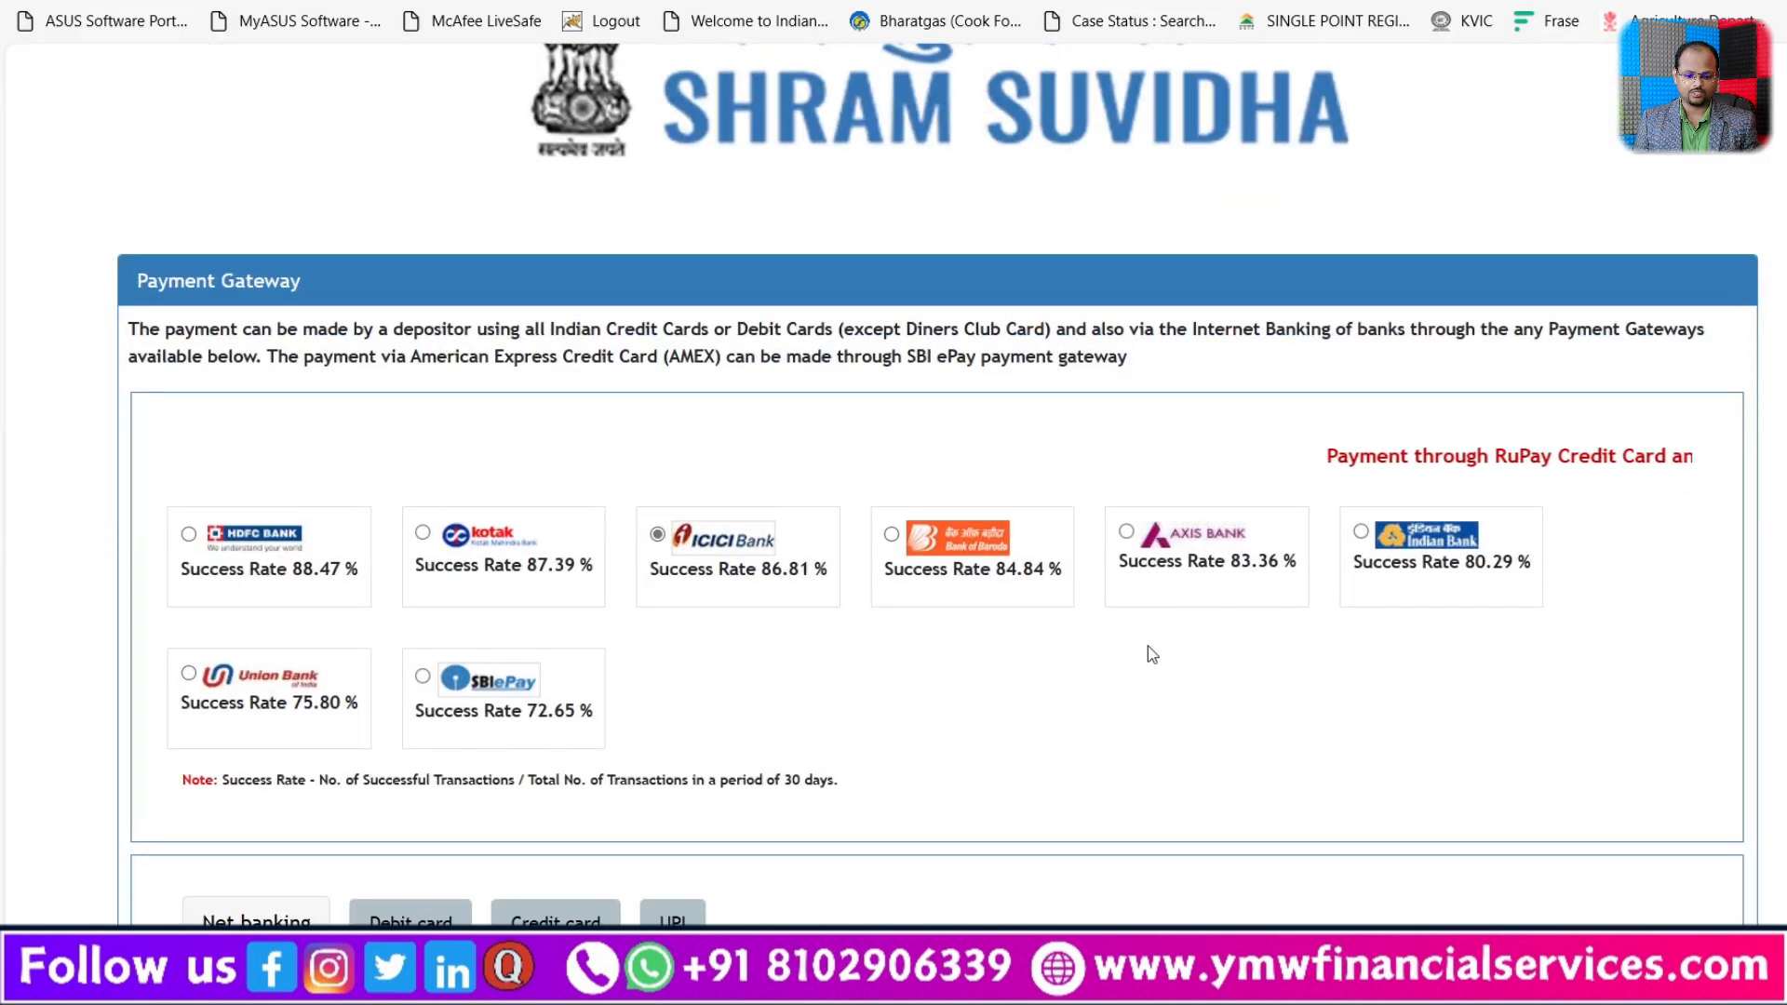
scroll(651, 707, "down", 3)
scroll(372, 784, "down", 5)
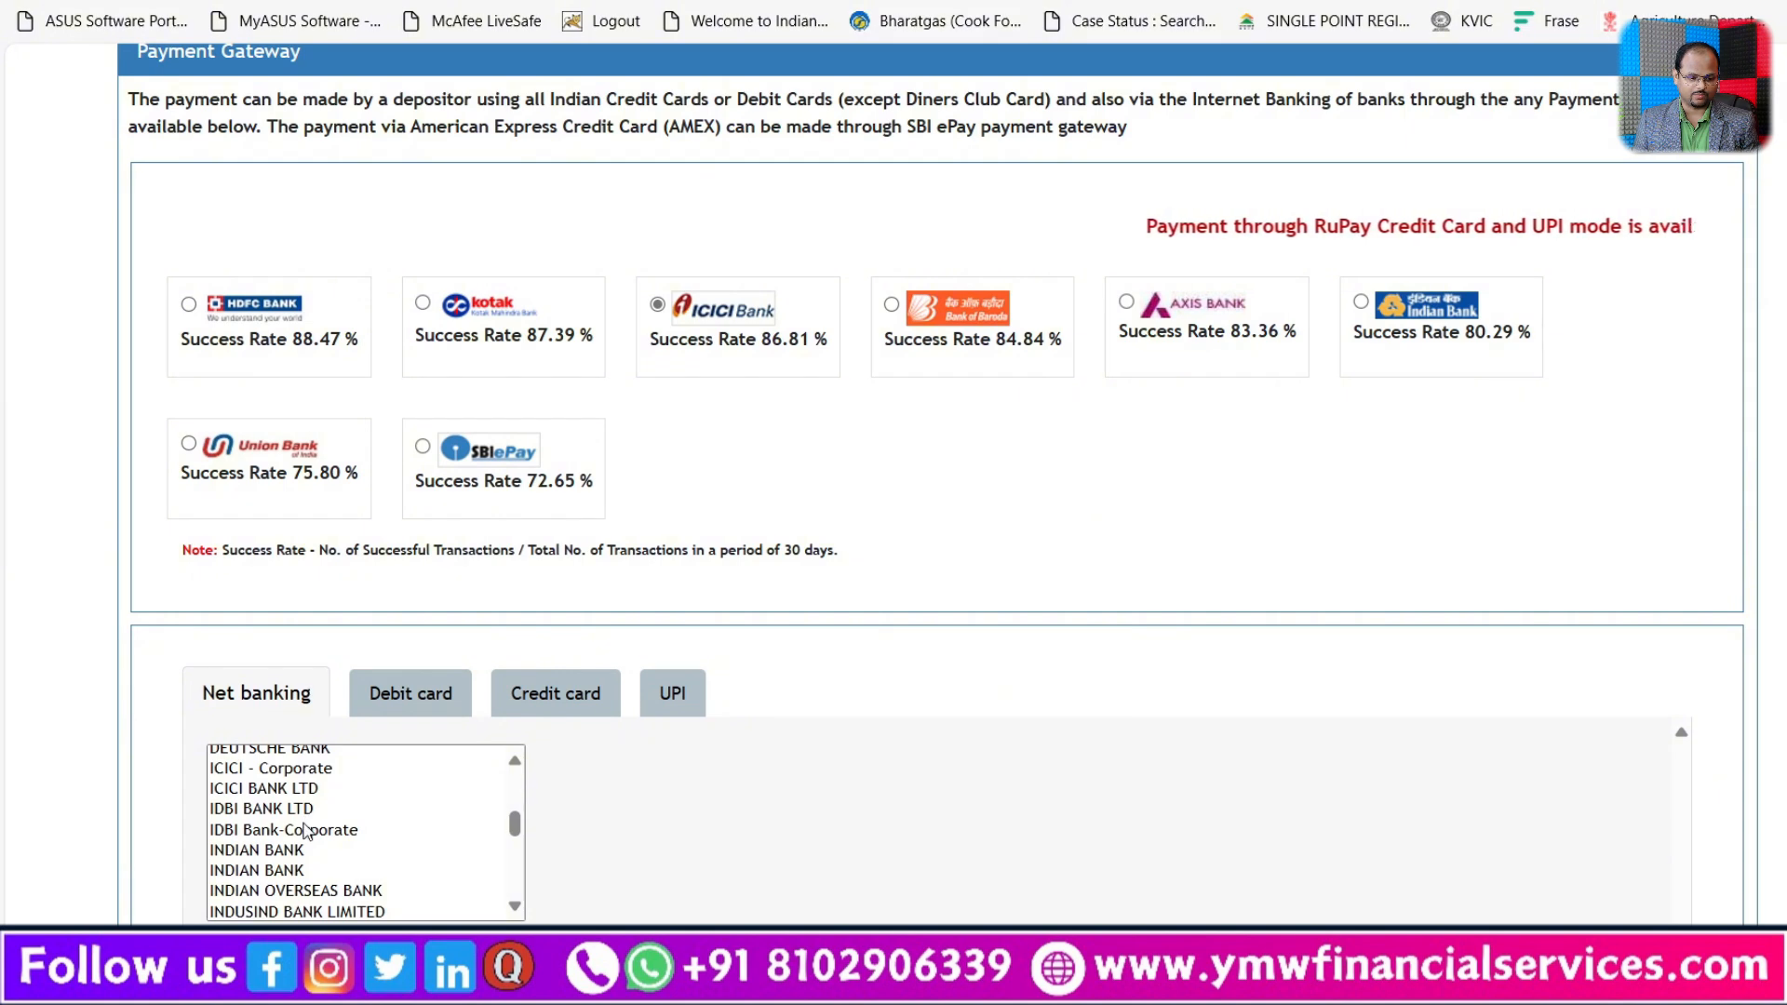
left_click(239, 791)
scroll(745, 800, "down", 3)
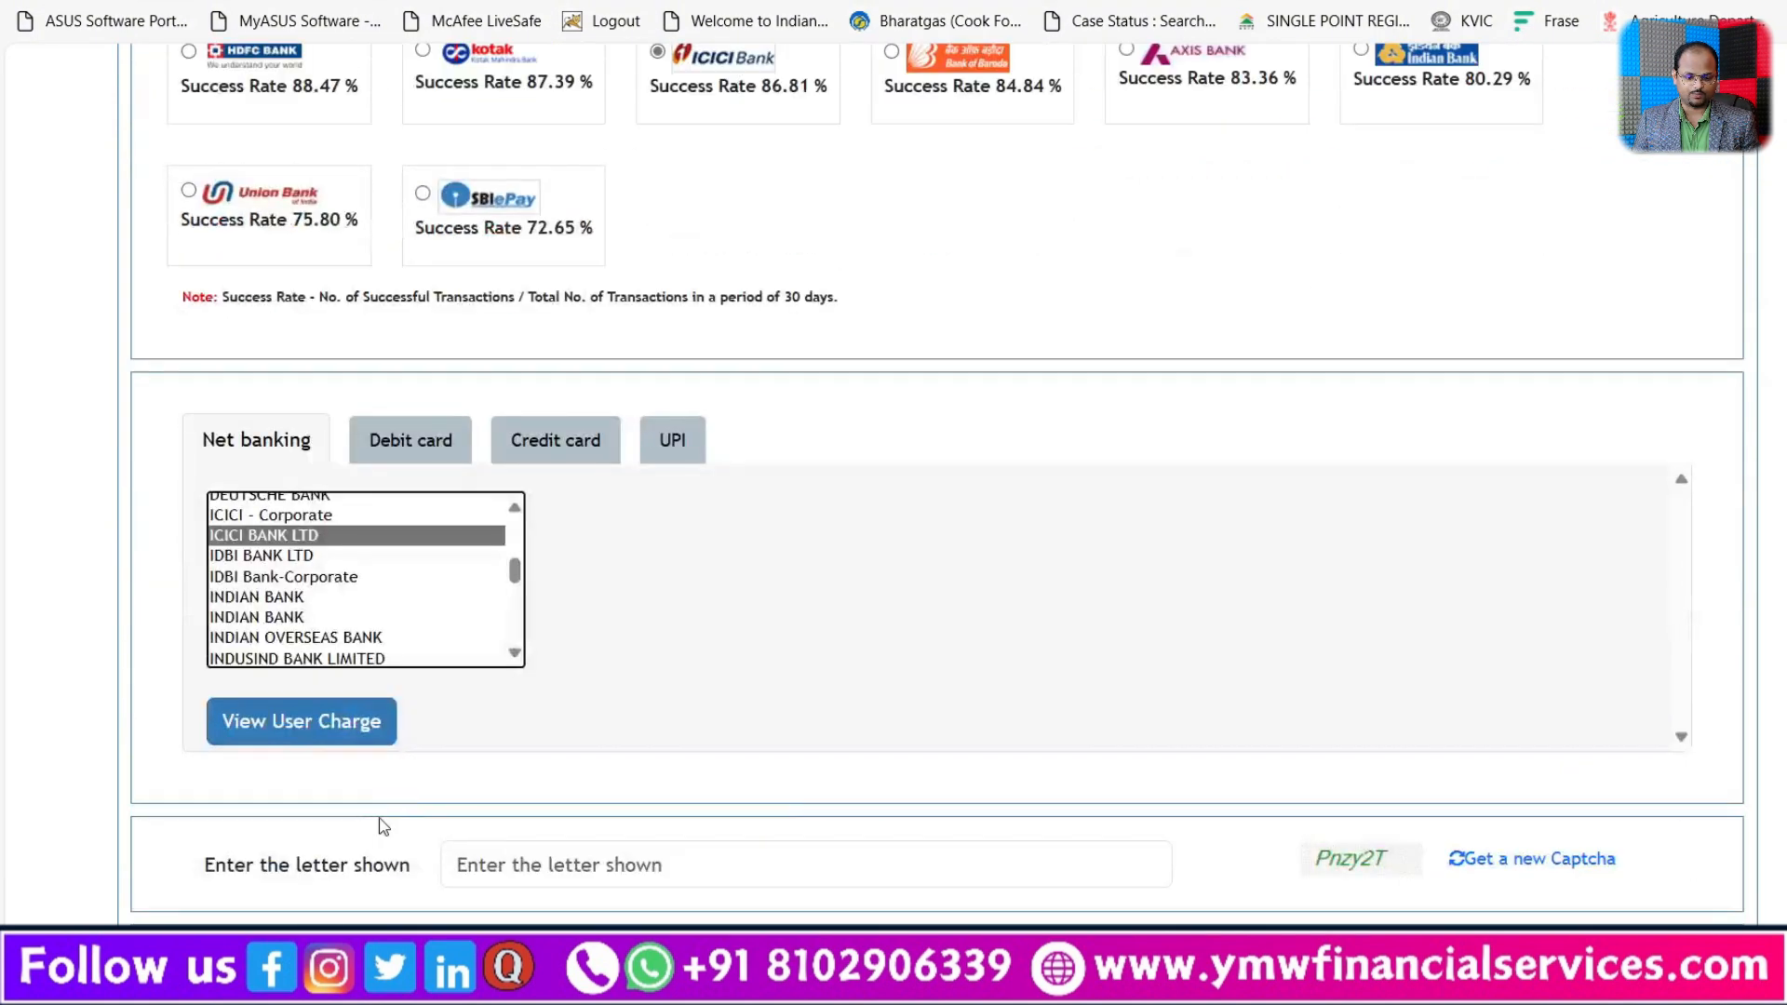
Step: Enter the captcha letters and acknowledge the terms and conditions for the payment
left_click(624, 854)
type("Pnzy2T")
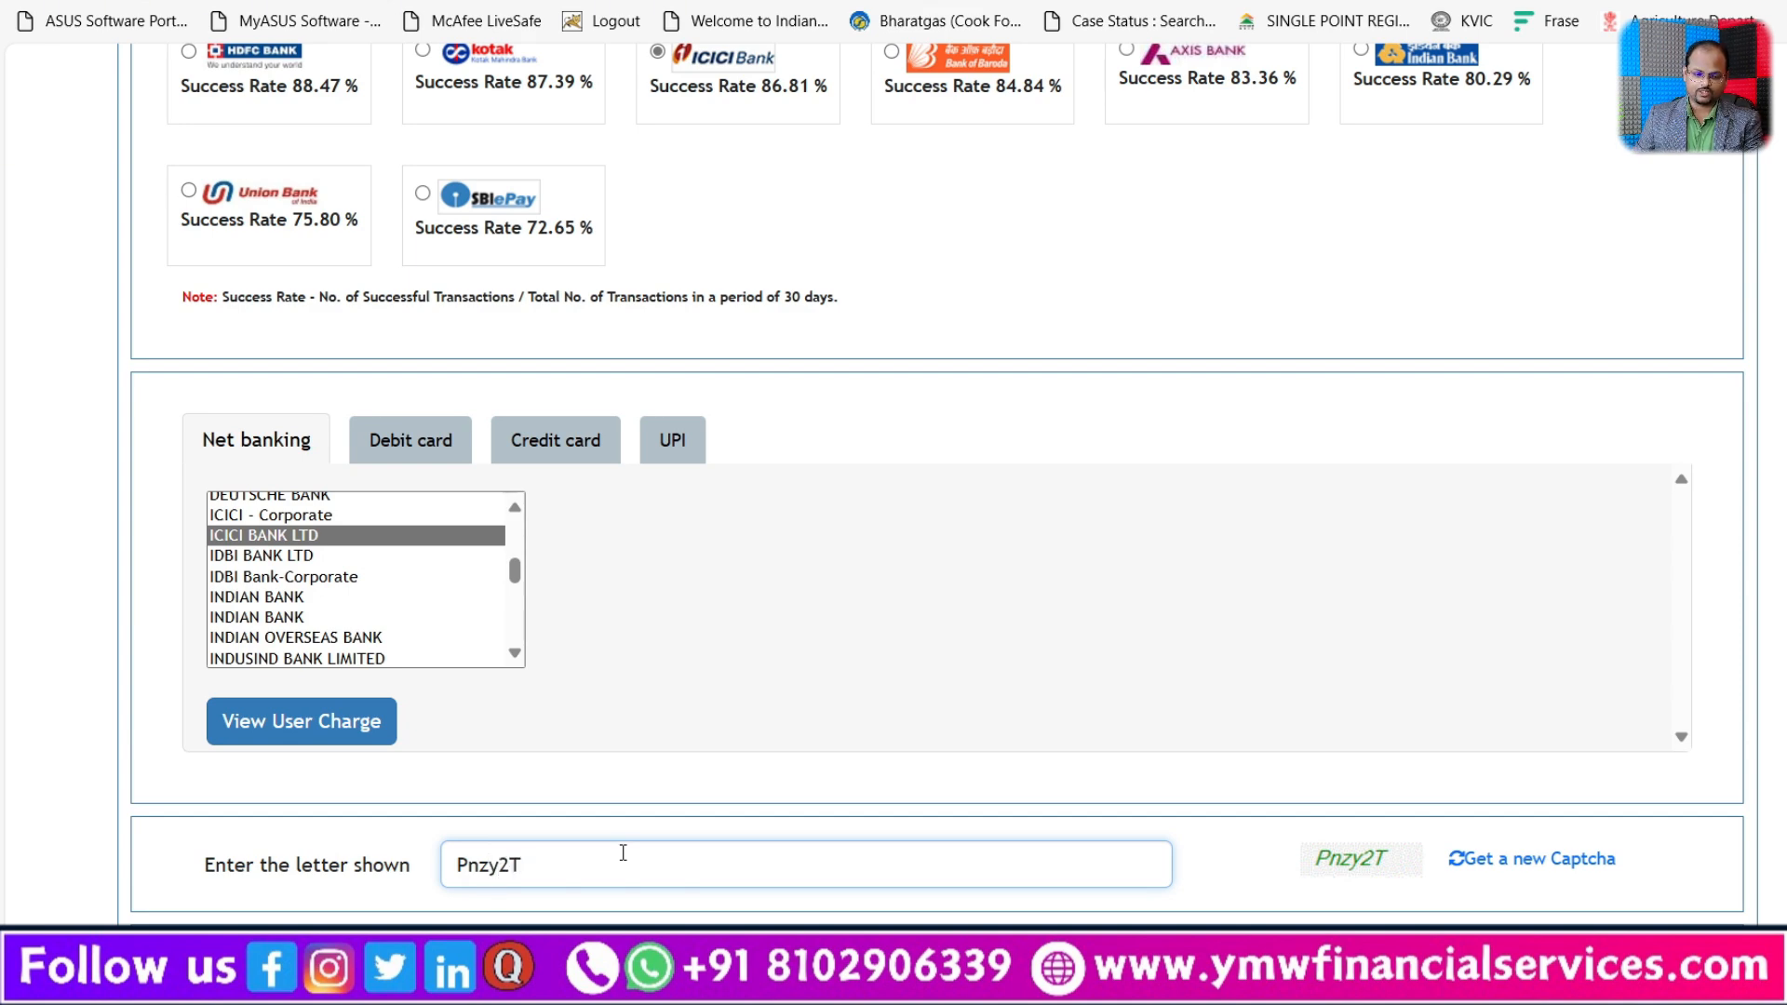
scroll(1091, 678, "down", 4)
scroll(199, 710, "down", 3)
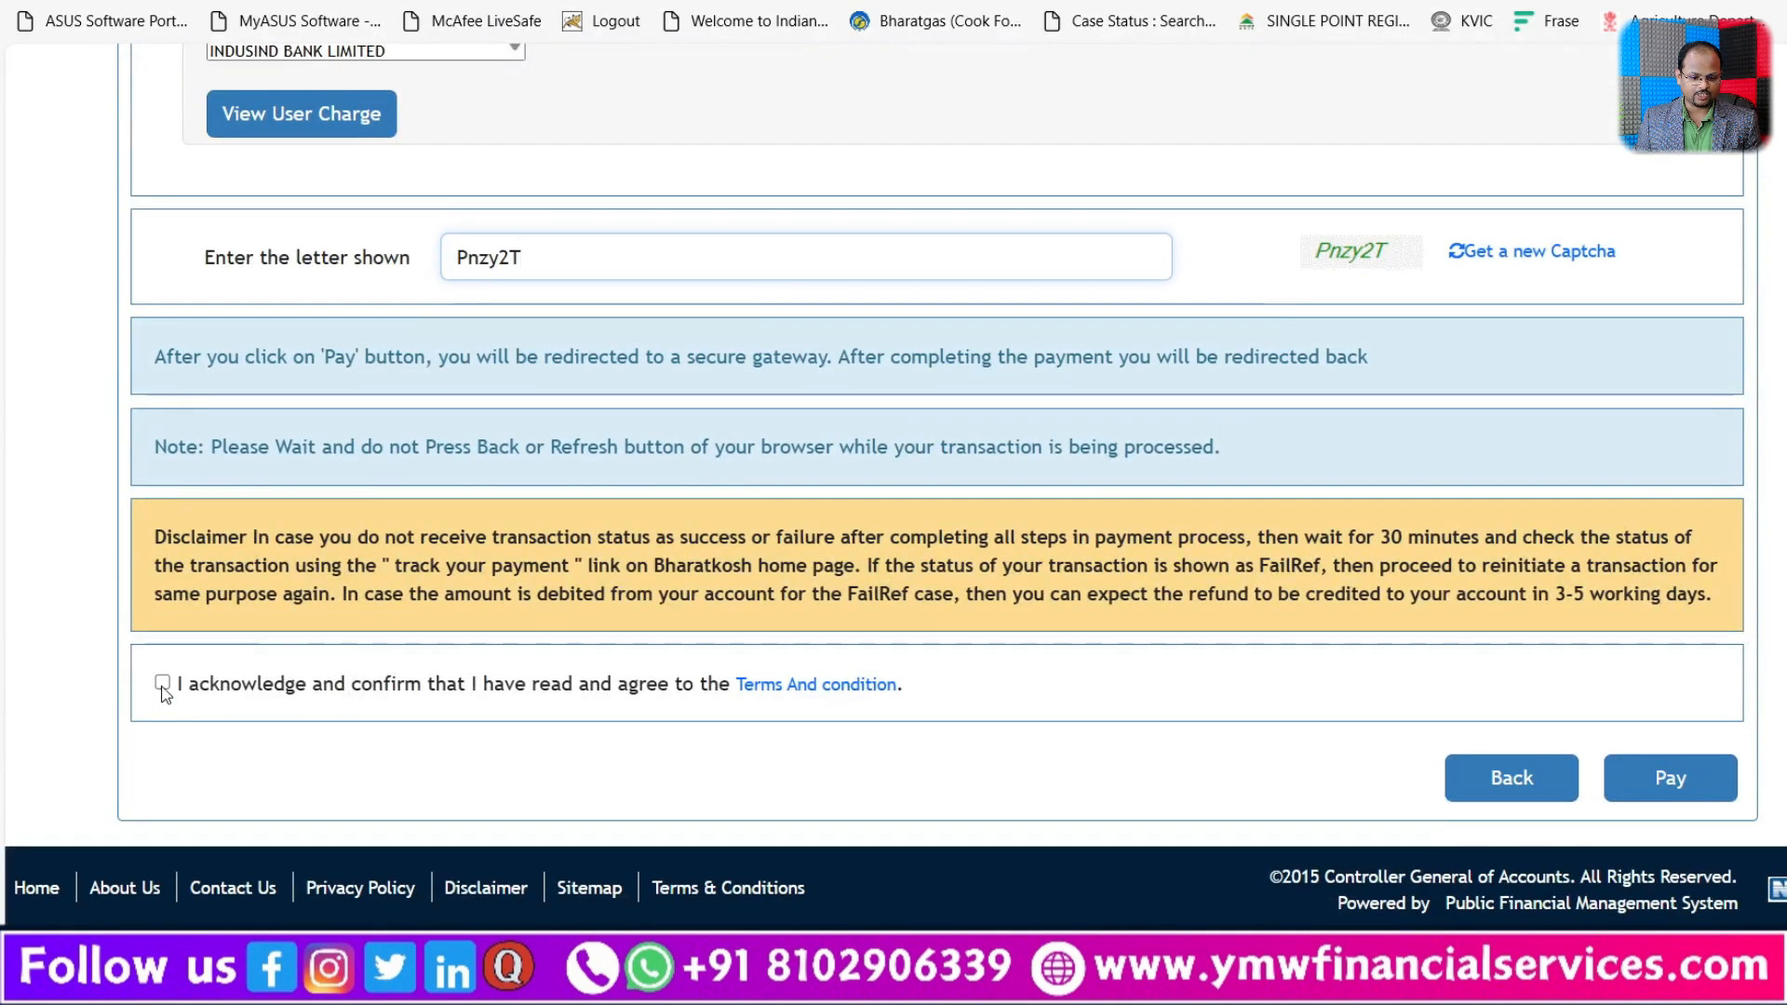
left_click(162, 684)
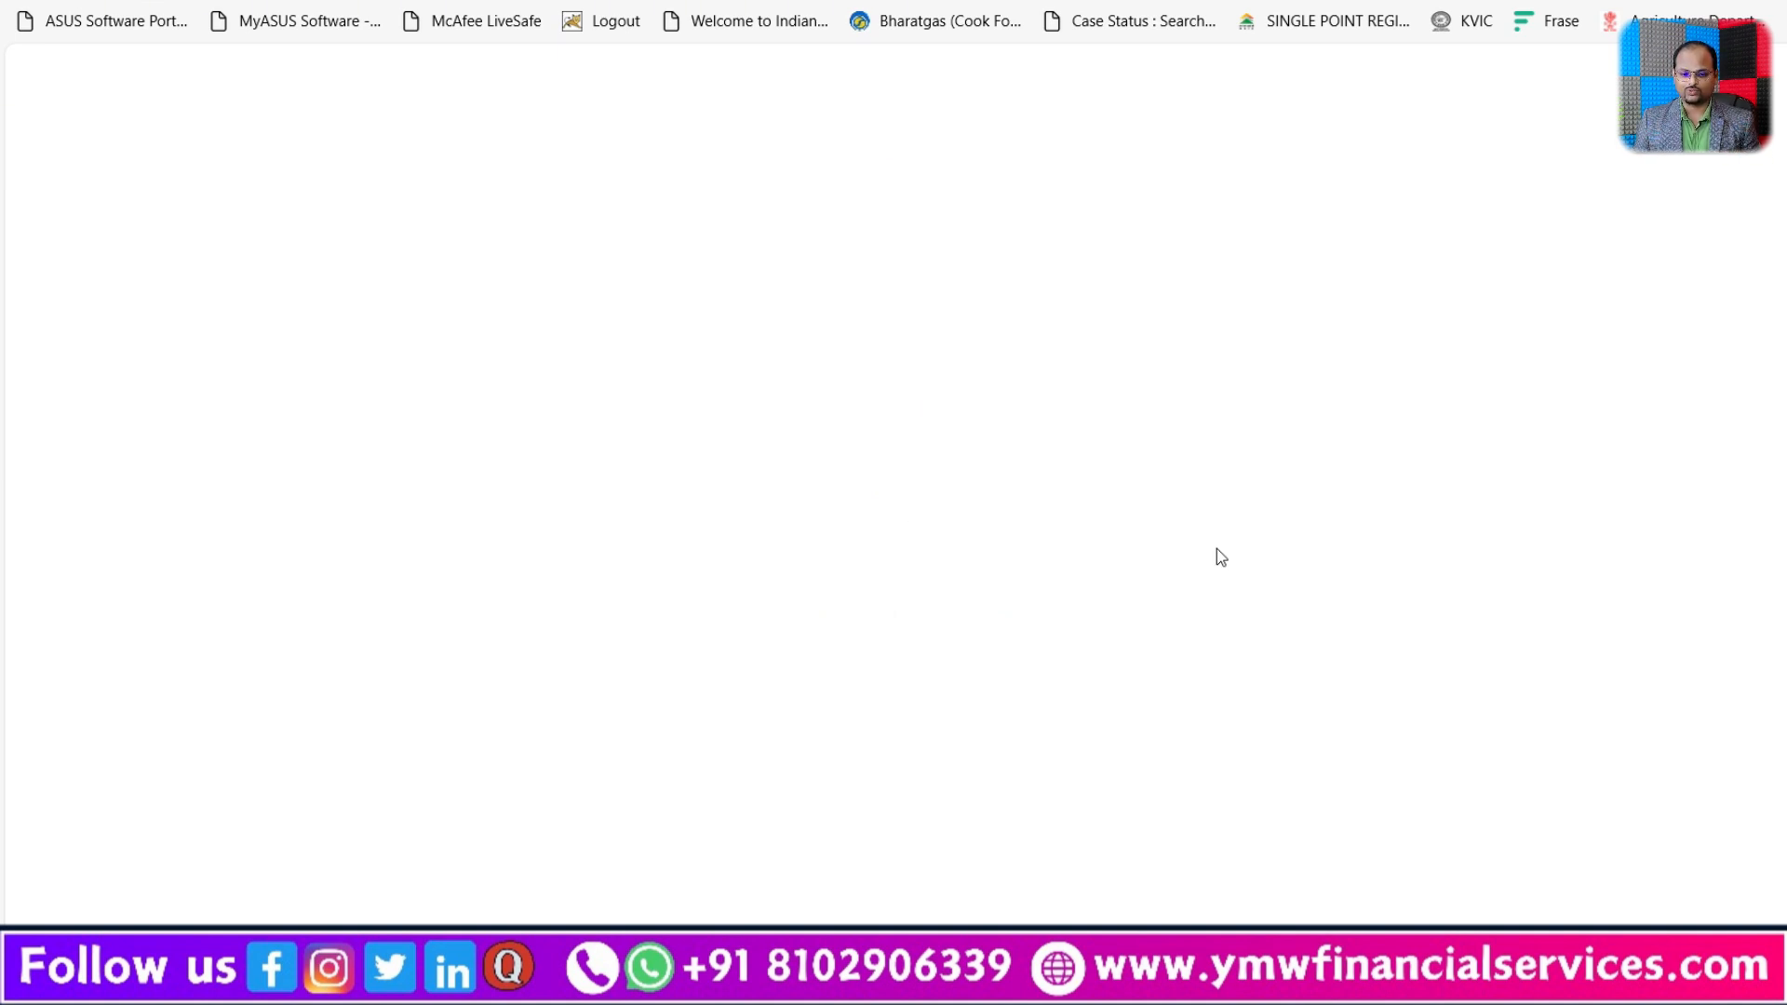
Step: Log in to the ICICI Bank savings account payment page with the user ID and account password
left_click(822, 503)
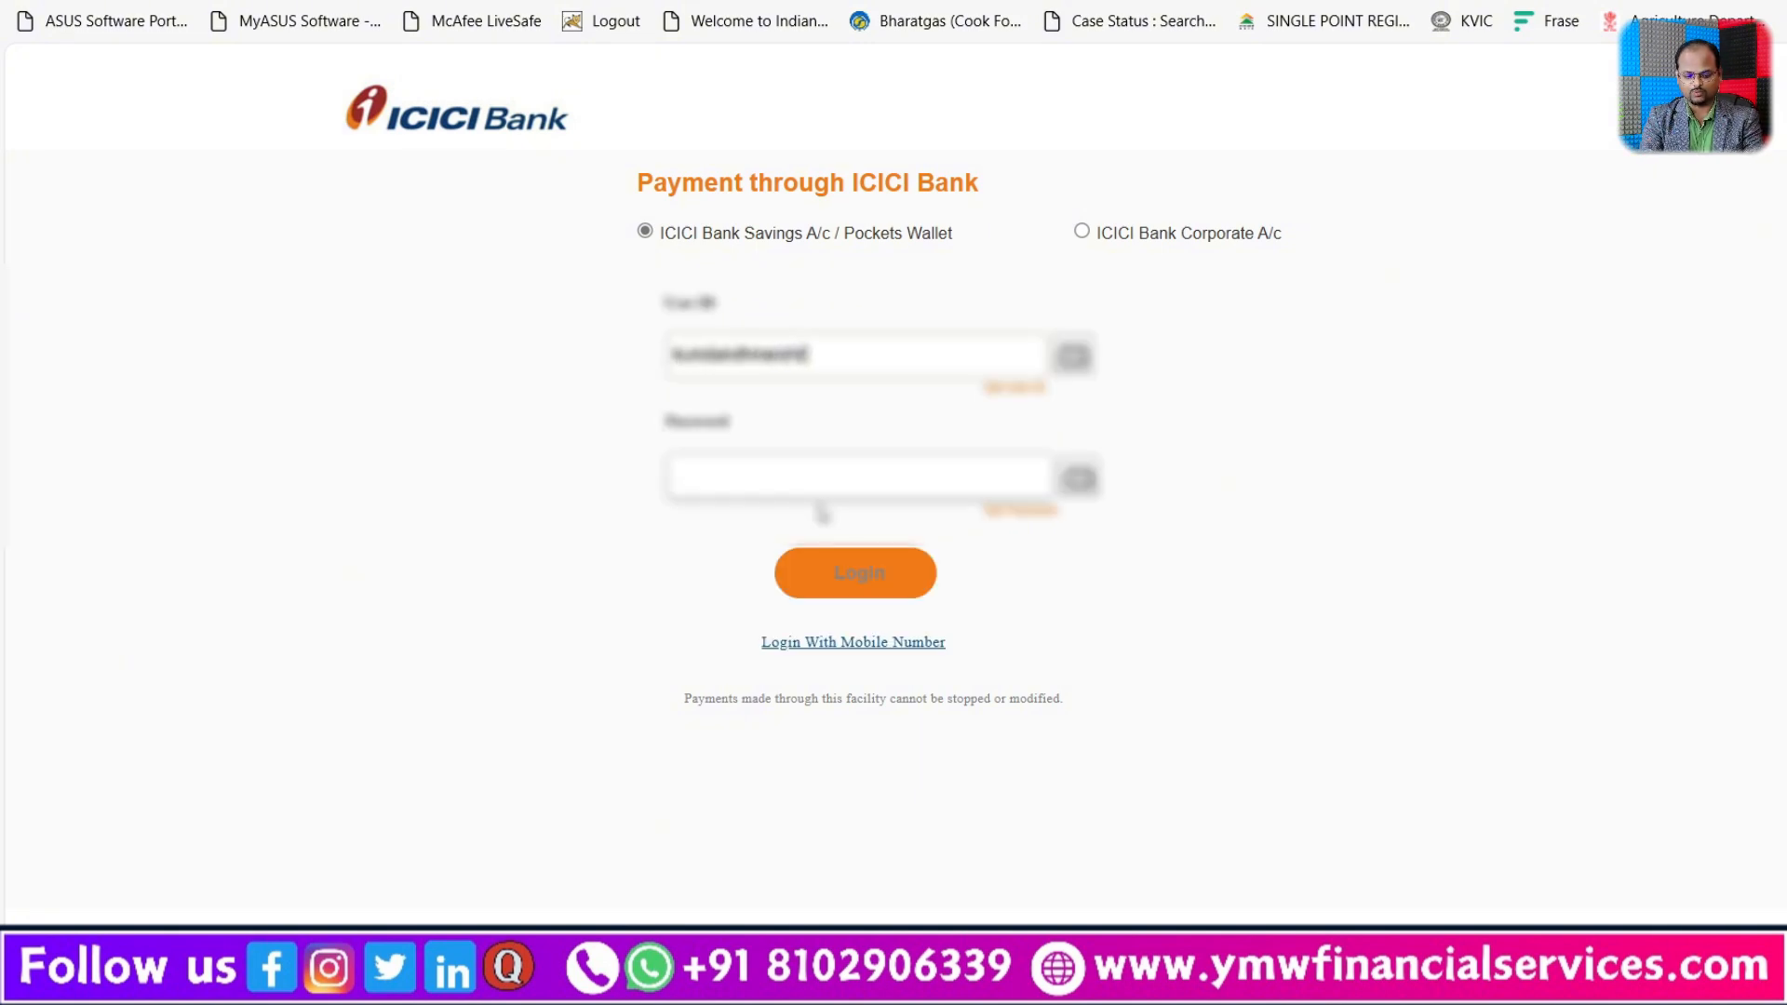
left_click(818, 506)
type("***")
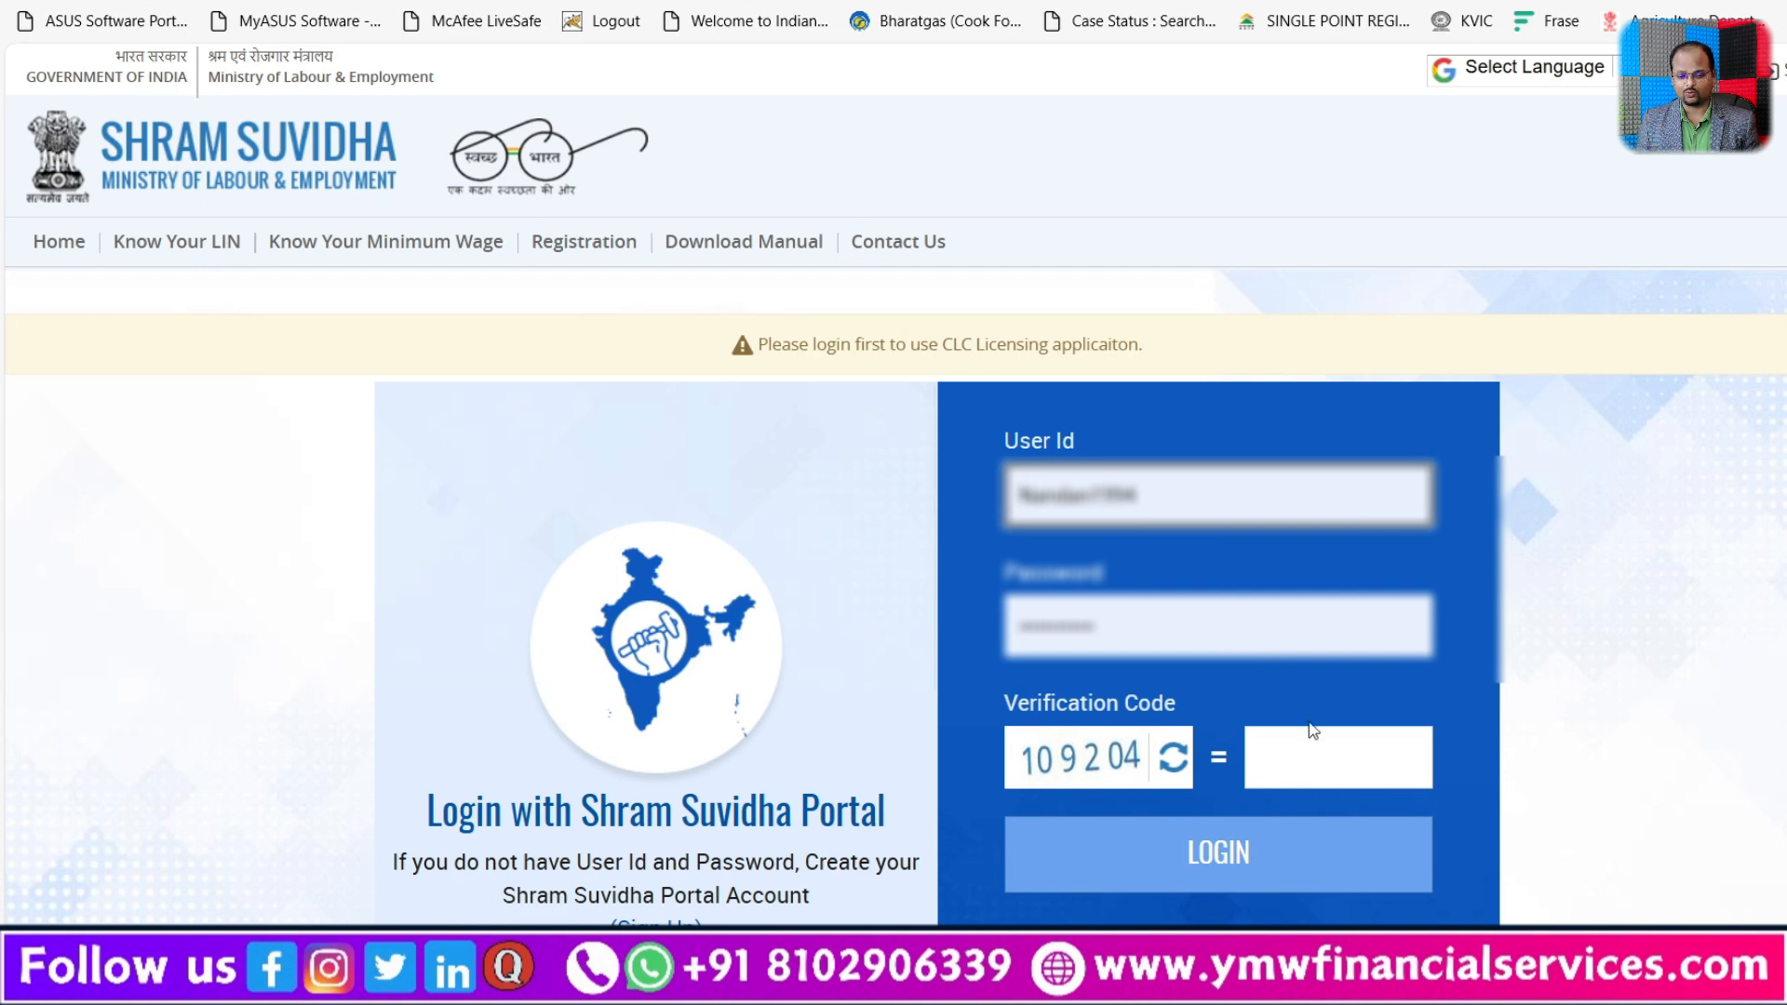
Step: Log back in to the Shram Suvidha portal by entering the verification code with the saved credentials
left_click(1313, 749)
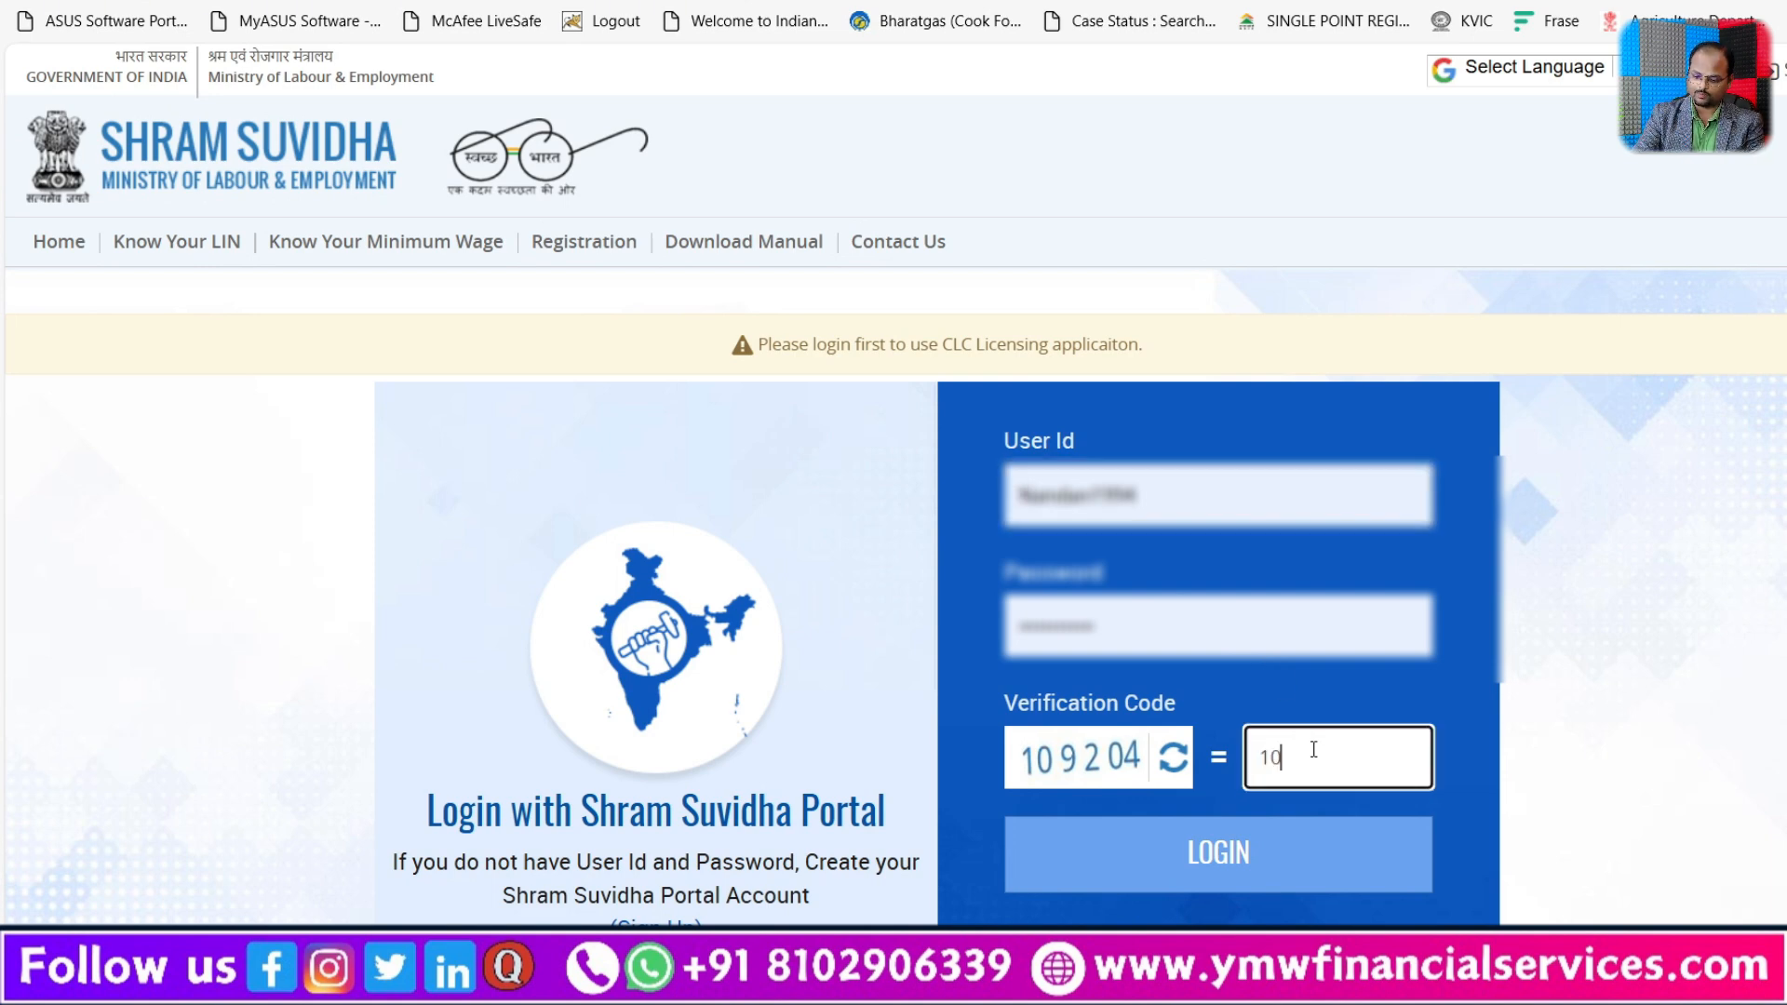
left_click(1232, 849)
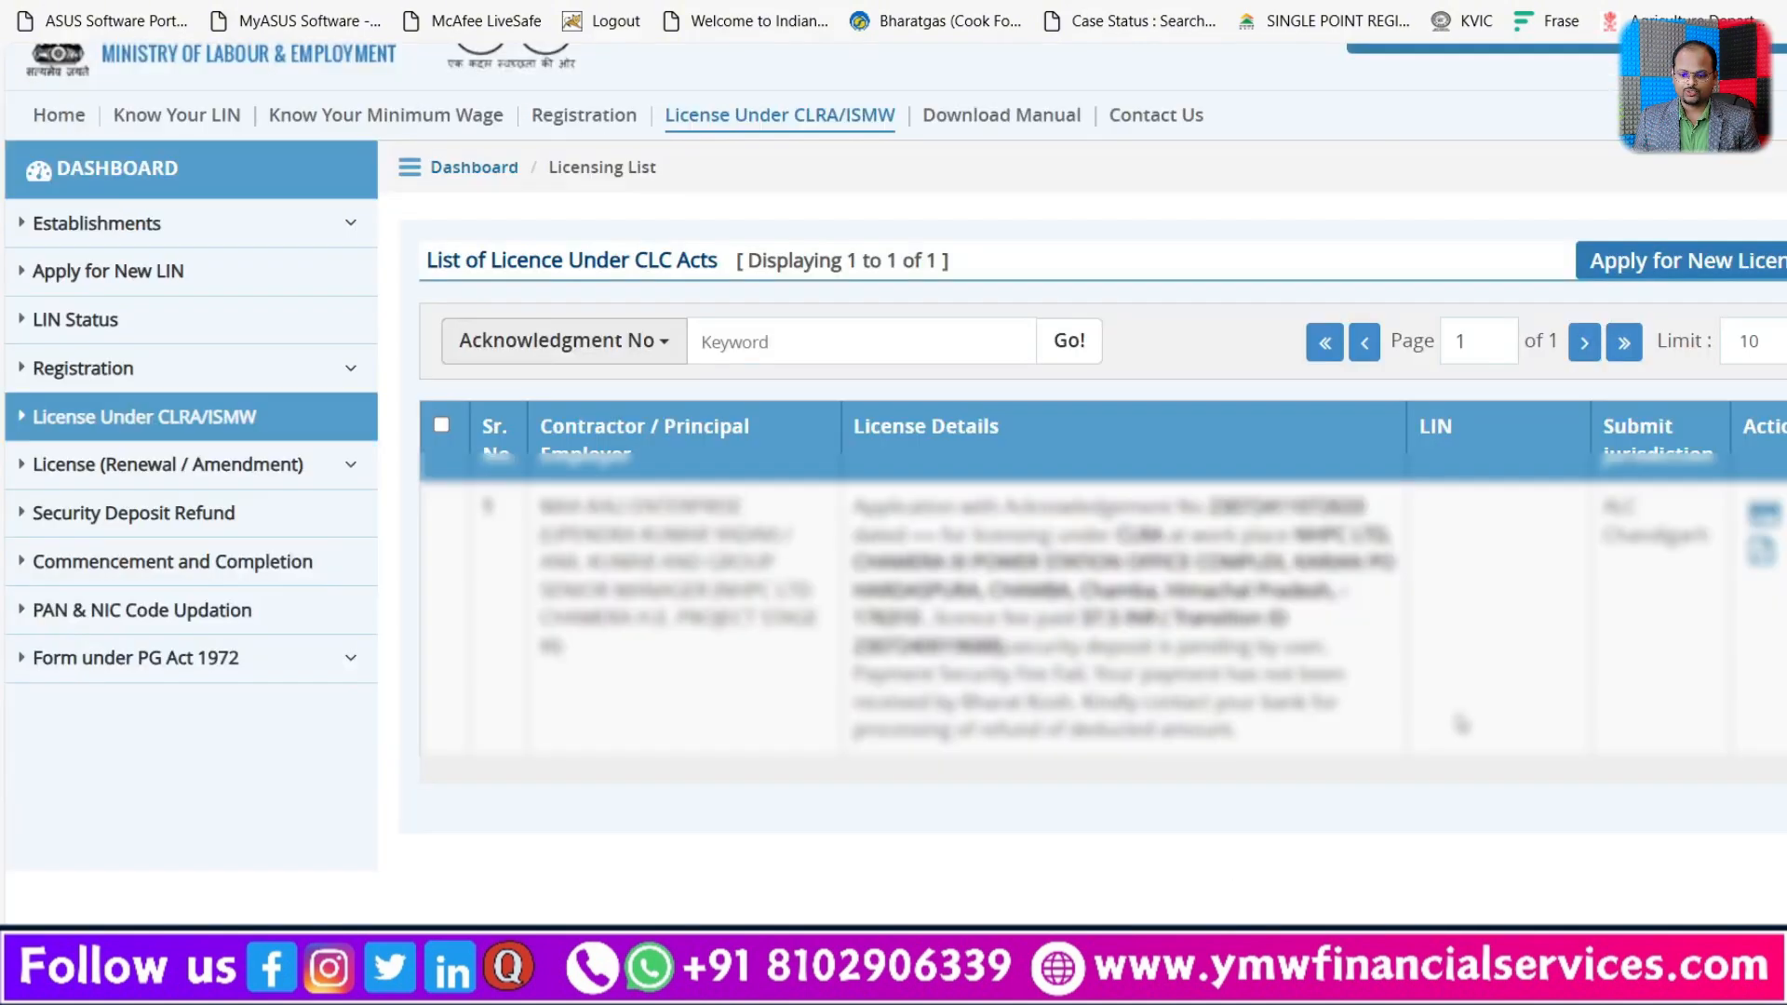
Step: Start the security deposit payment for the listed application and confirm its depositor and purpose details on Bharatkosh
scroll(1526, 719, "down", 3)
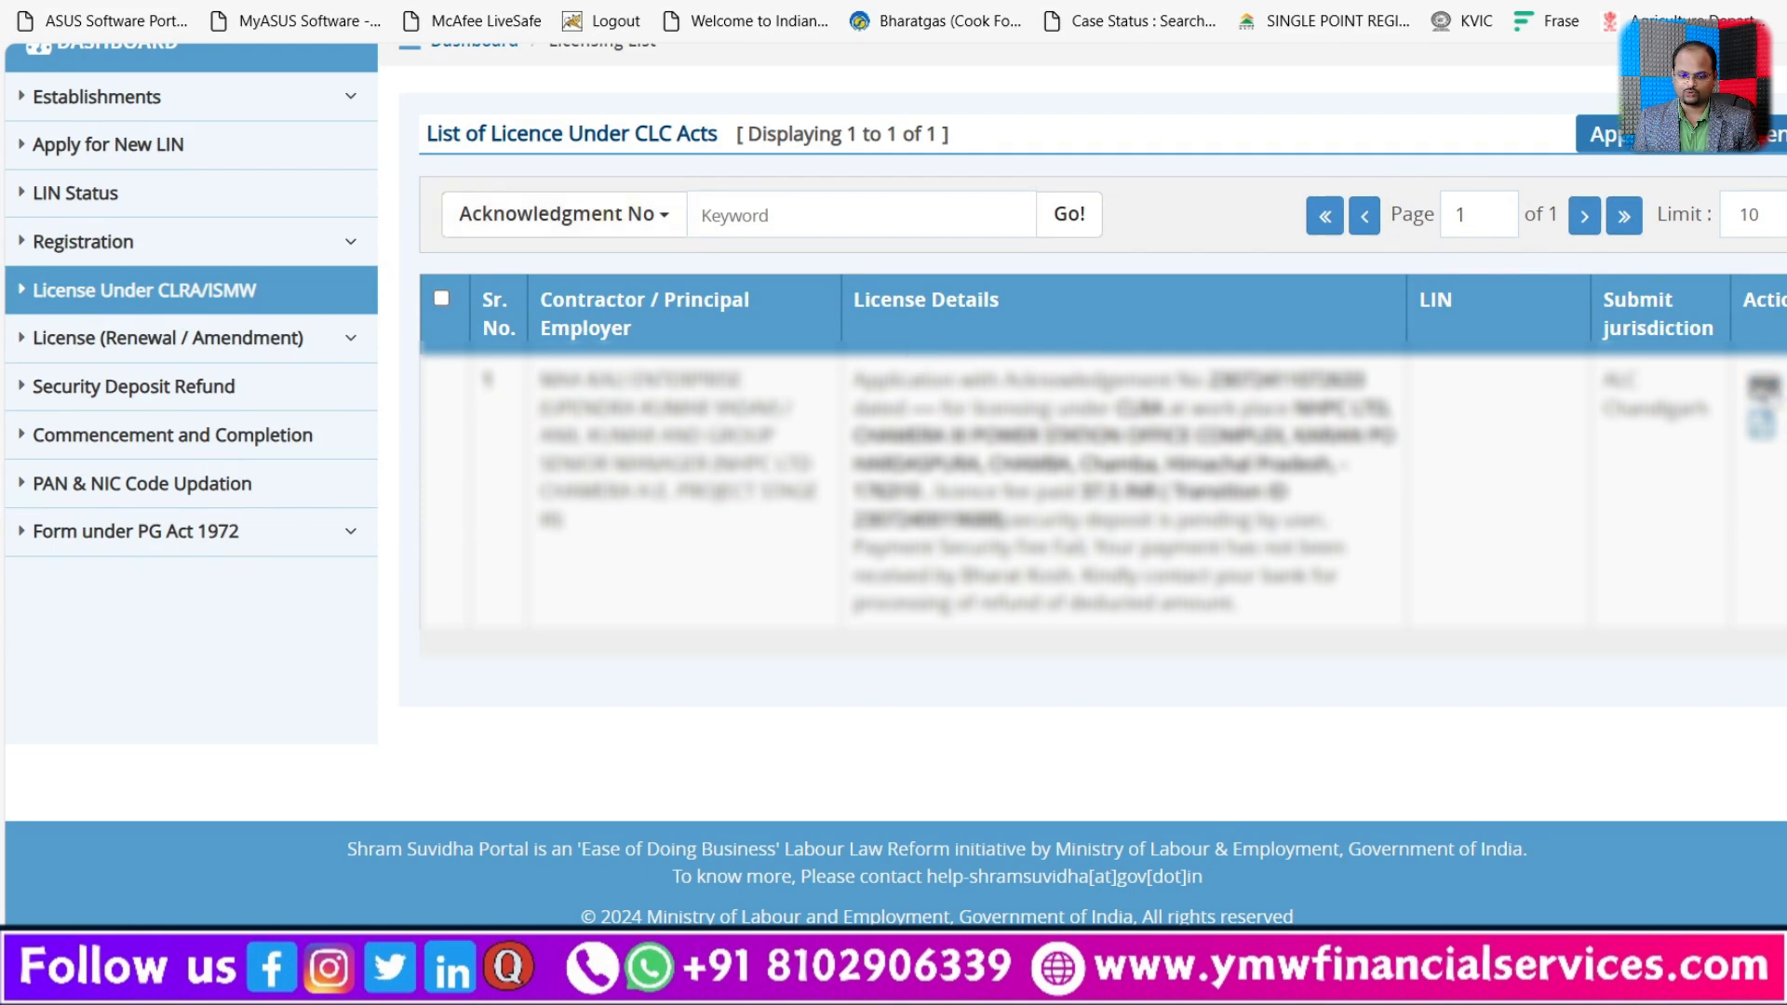
left_click(1768, 390)
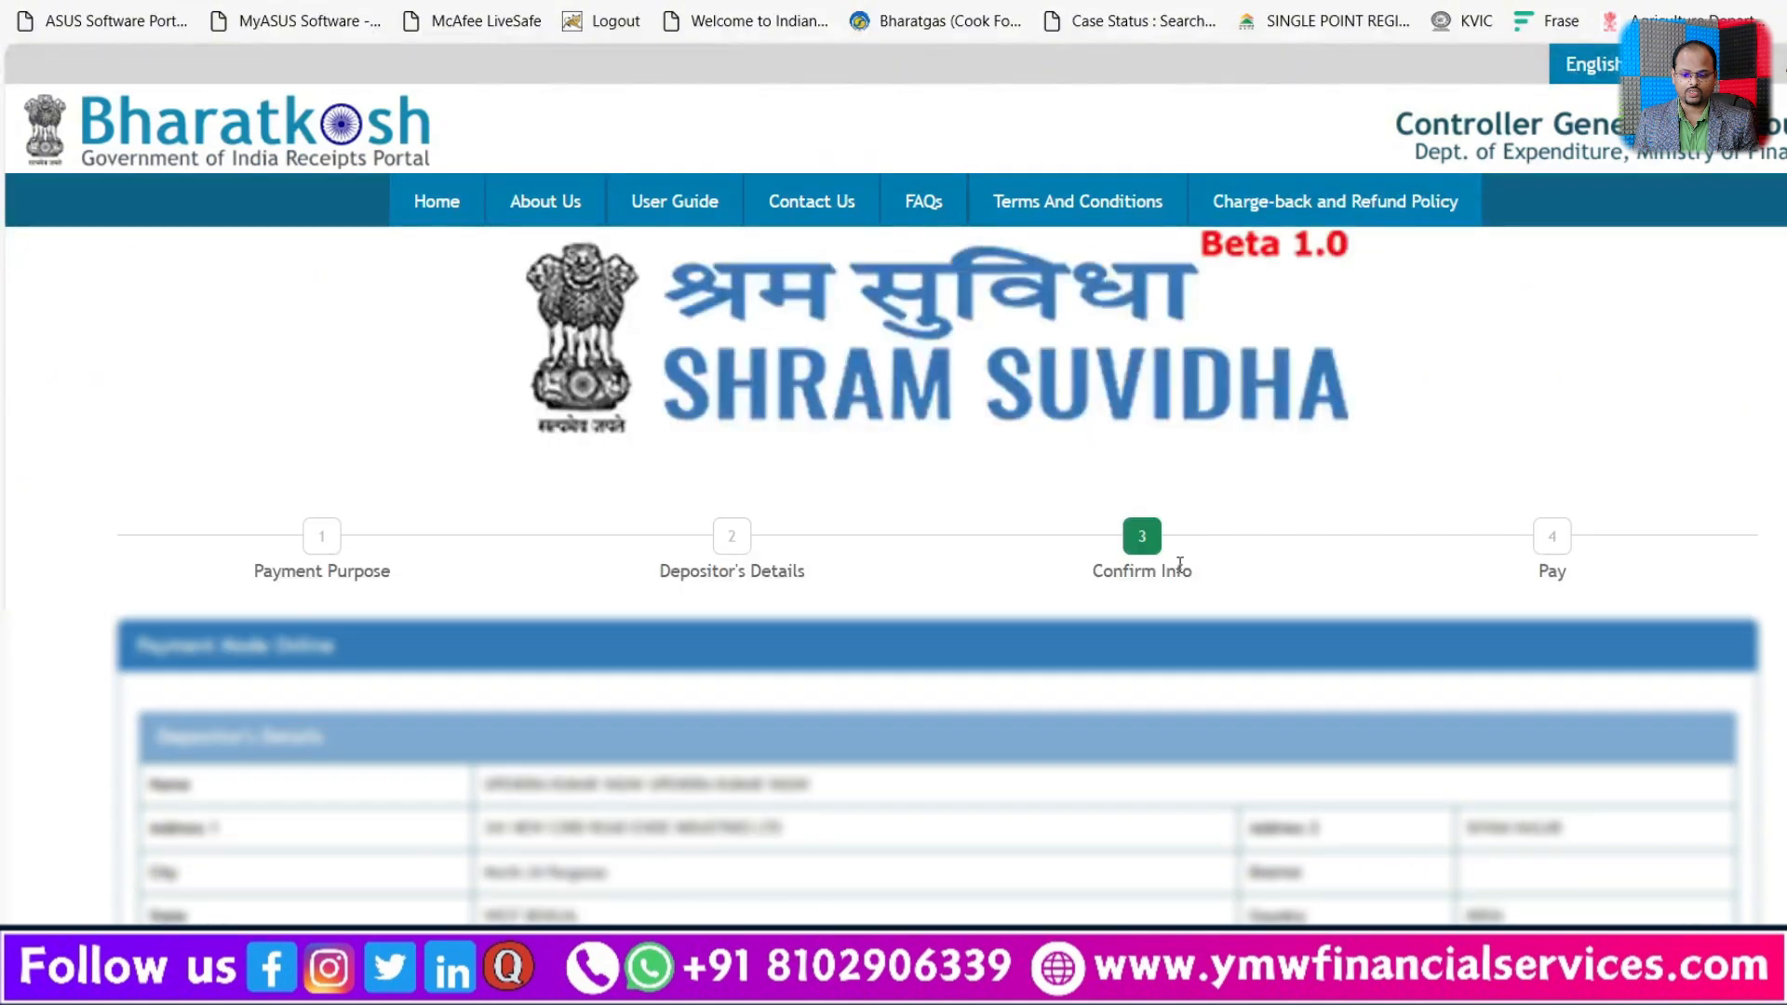
scroll(893, 466, "down", 3)
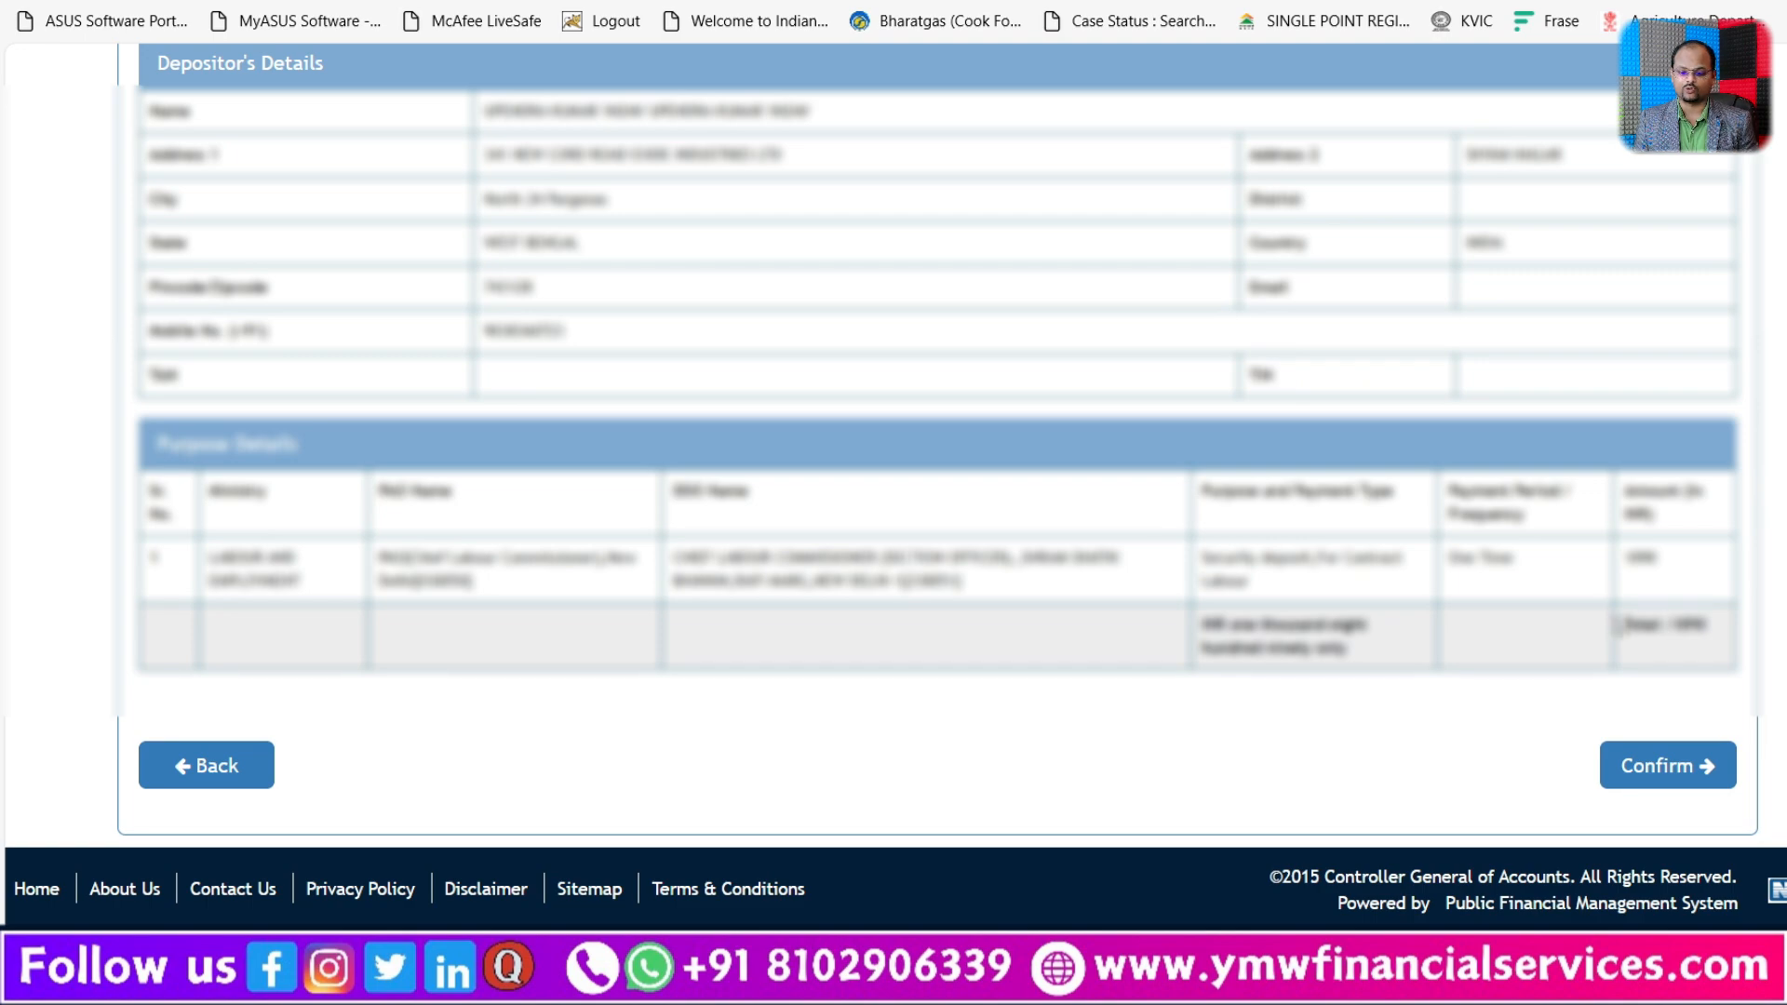
left_click(1665, 765)
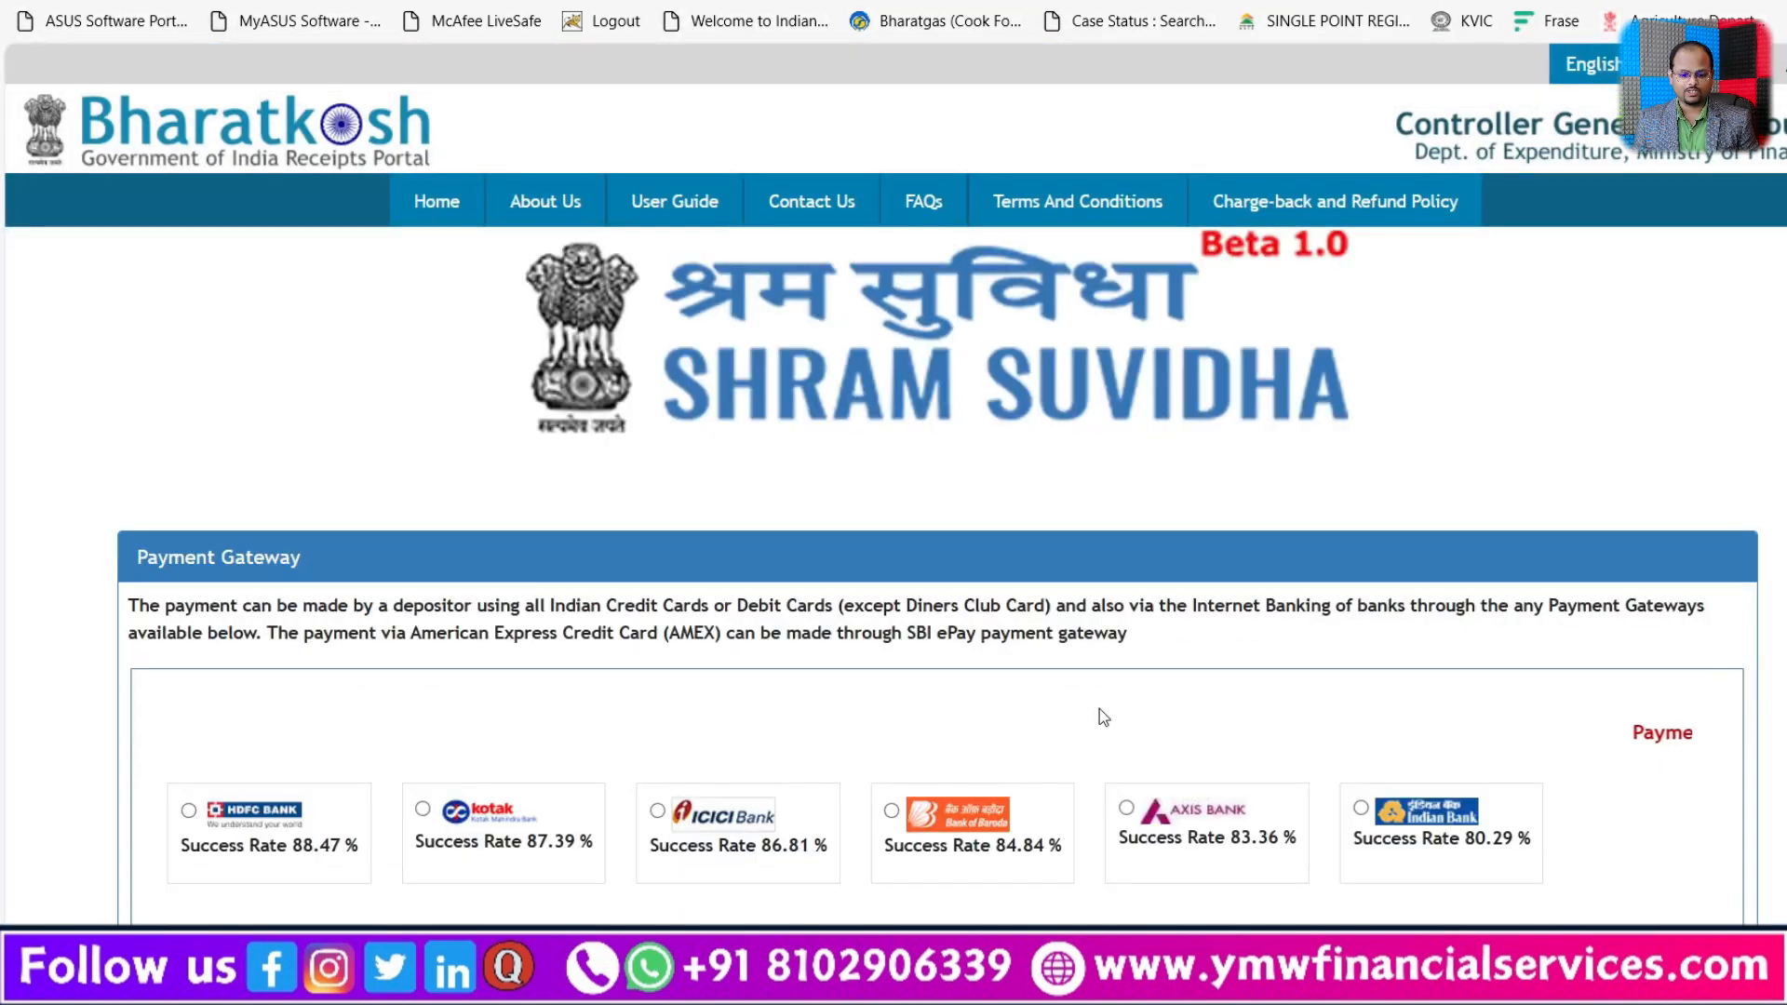
Step: Choose ICICI Bank as the security deposit's payment gateway, with net banking through ICICI BANK LTD
scroll(686, 661, "down", 3)
scroll(683, 647, "down", 3)
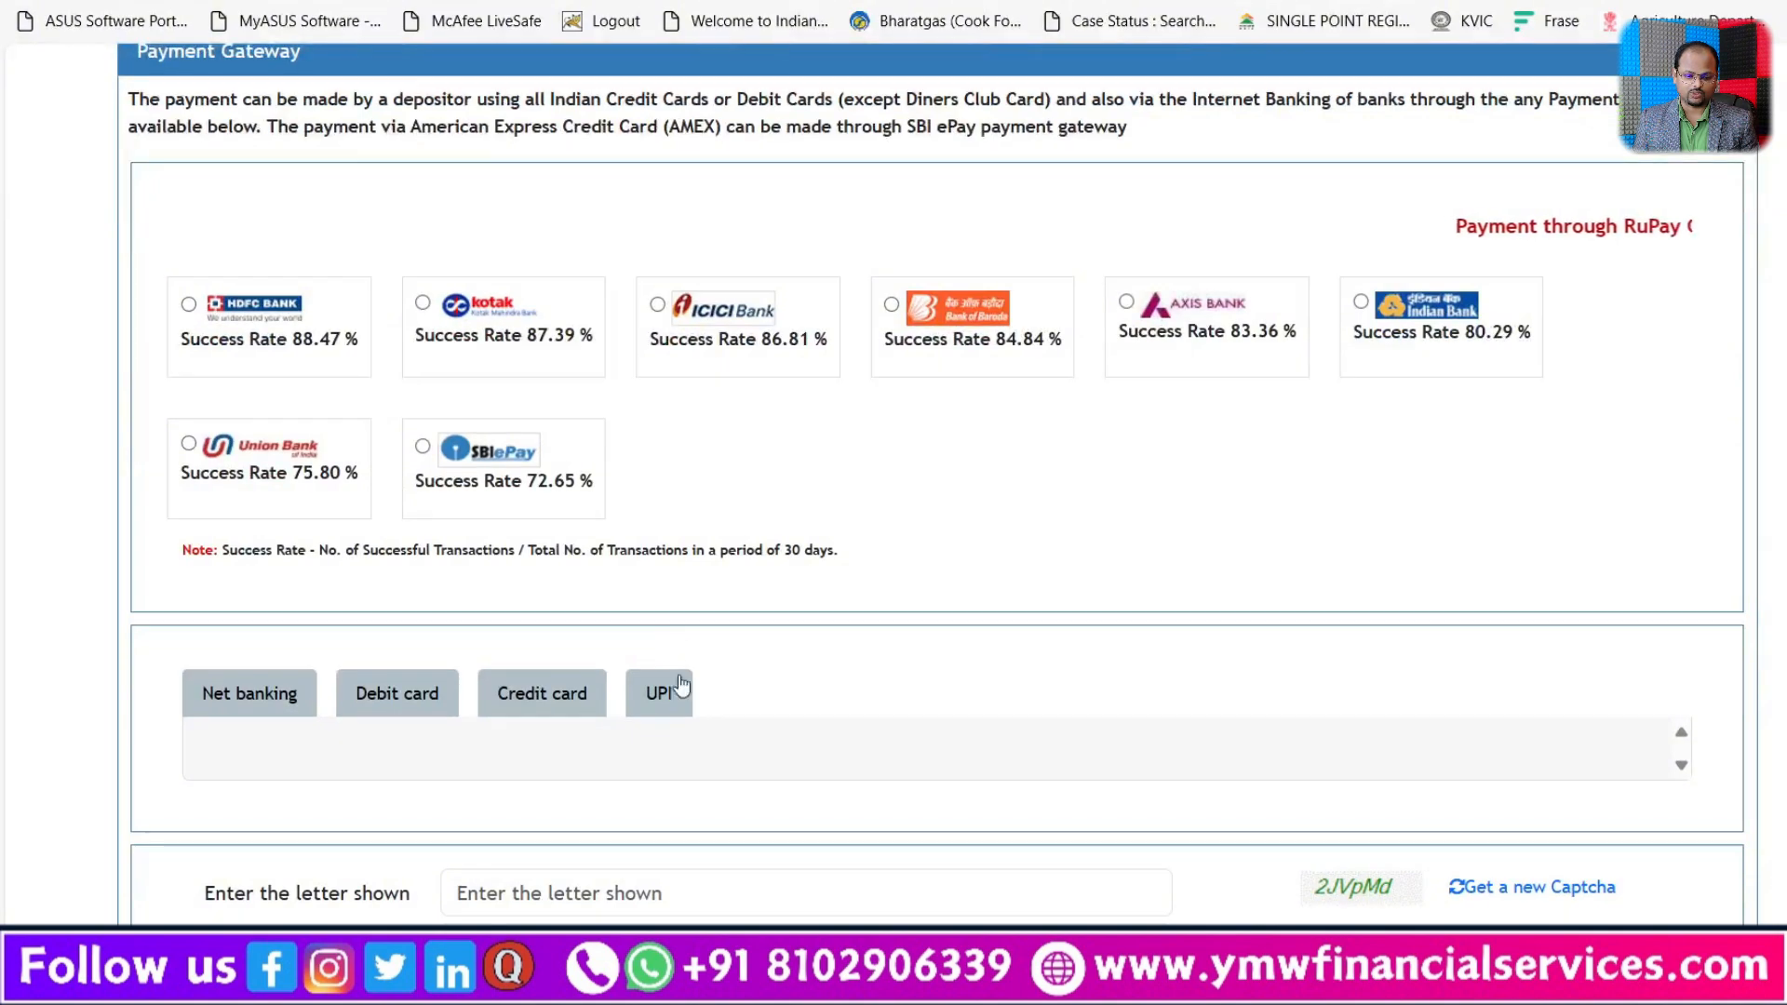
scroll(678, 687, "down", 7)
scroll(650, 640, "up", 8)
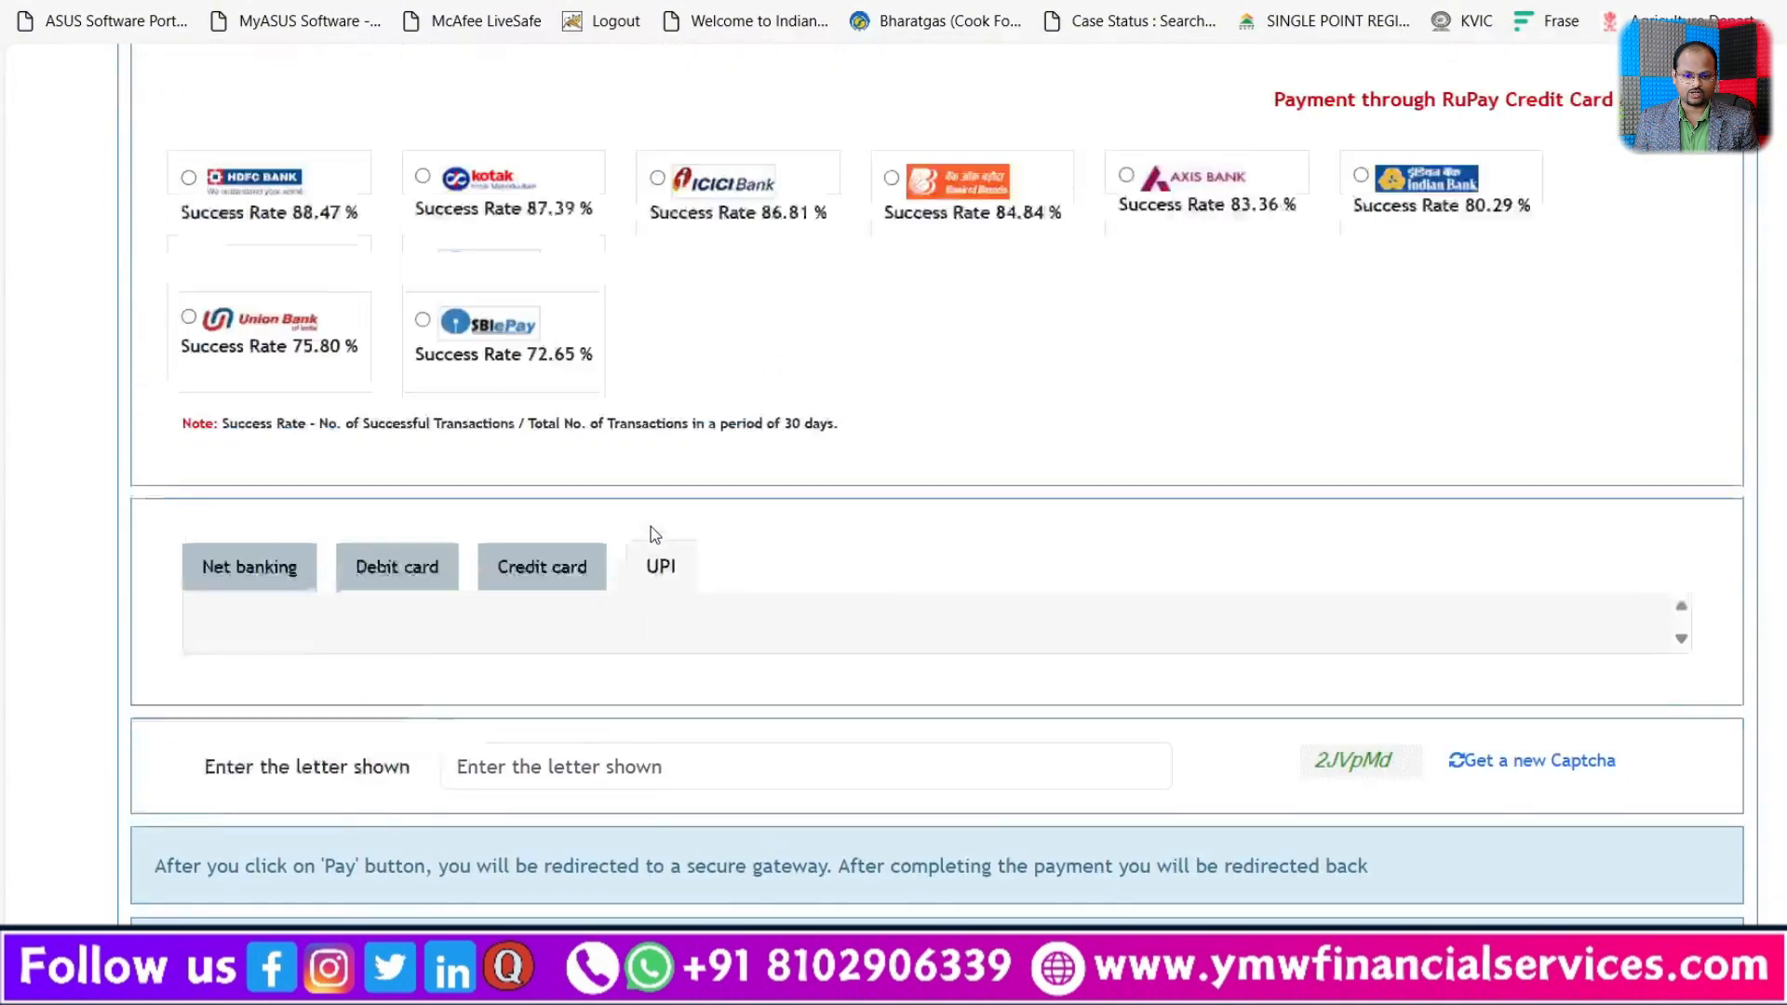
left_click(657, 428)
scroll(753, 682, "down", 3)
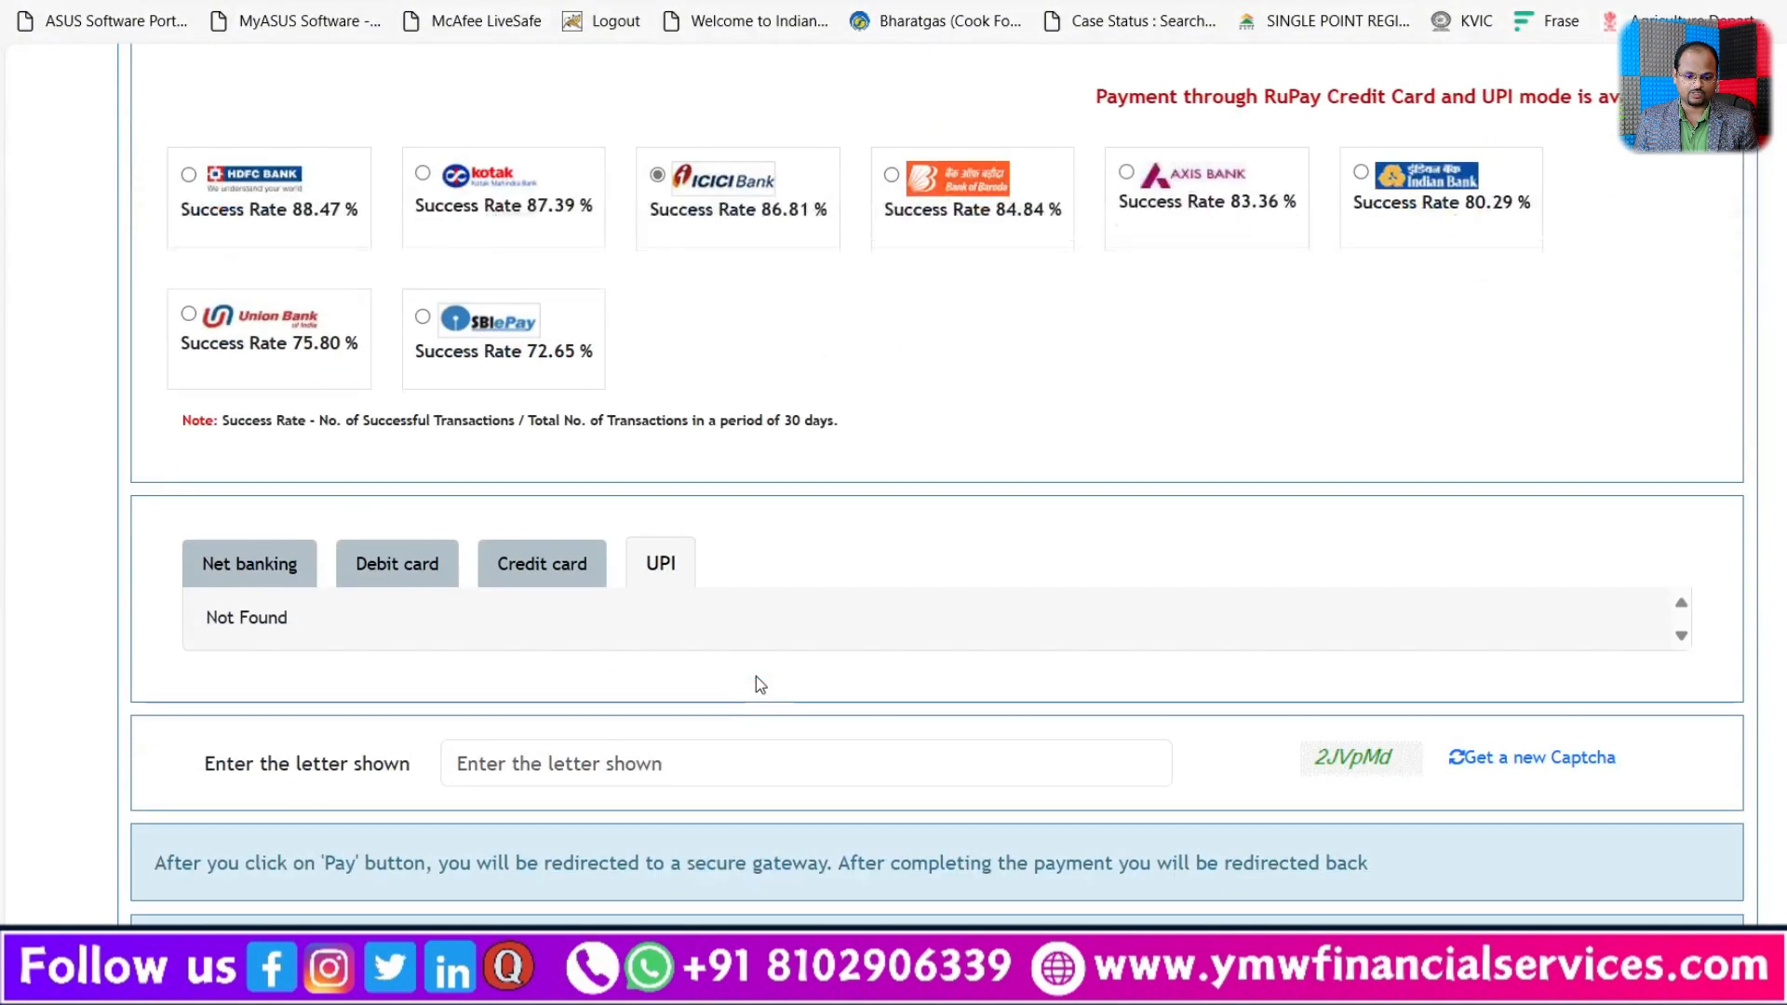
left_click(268, 570)
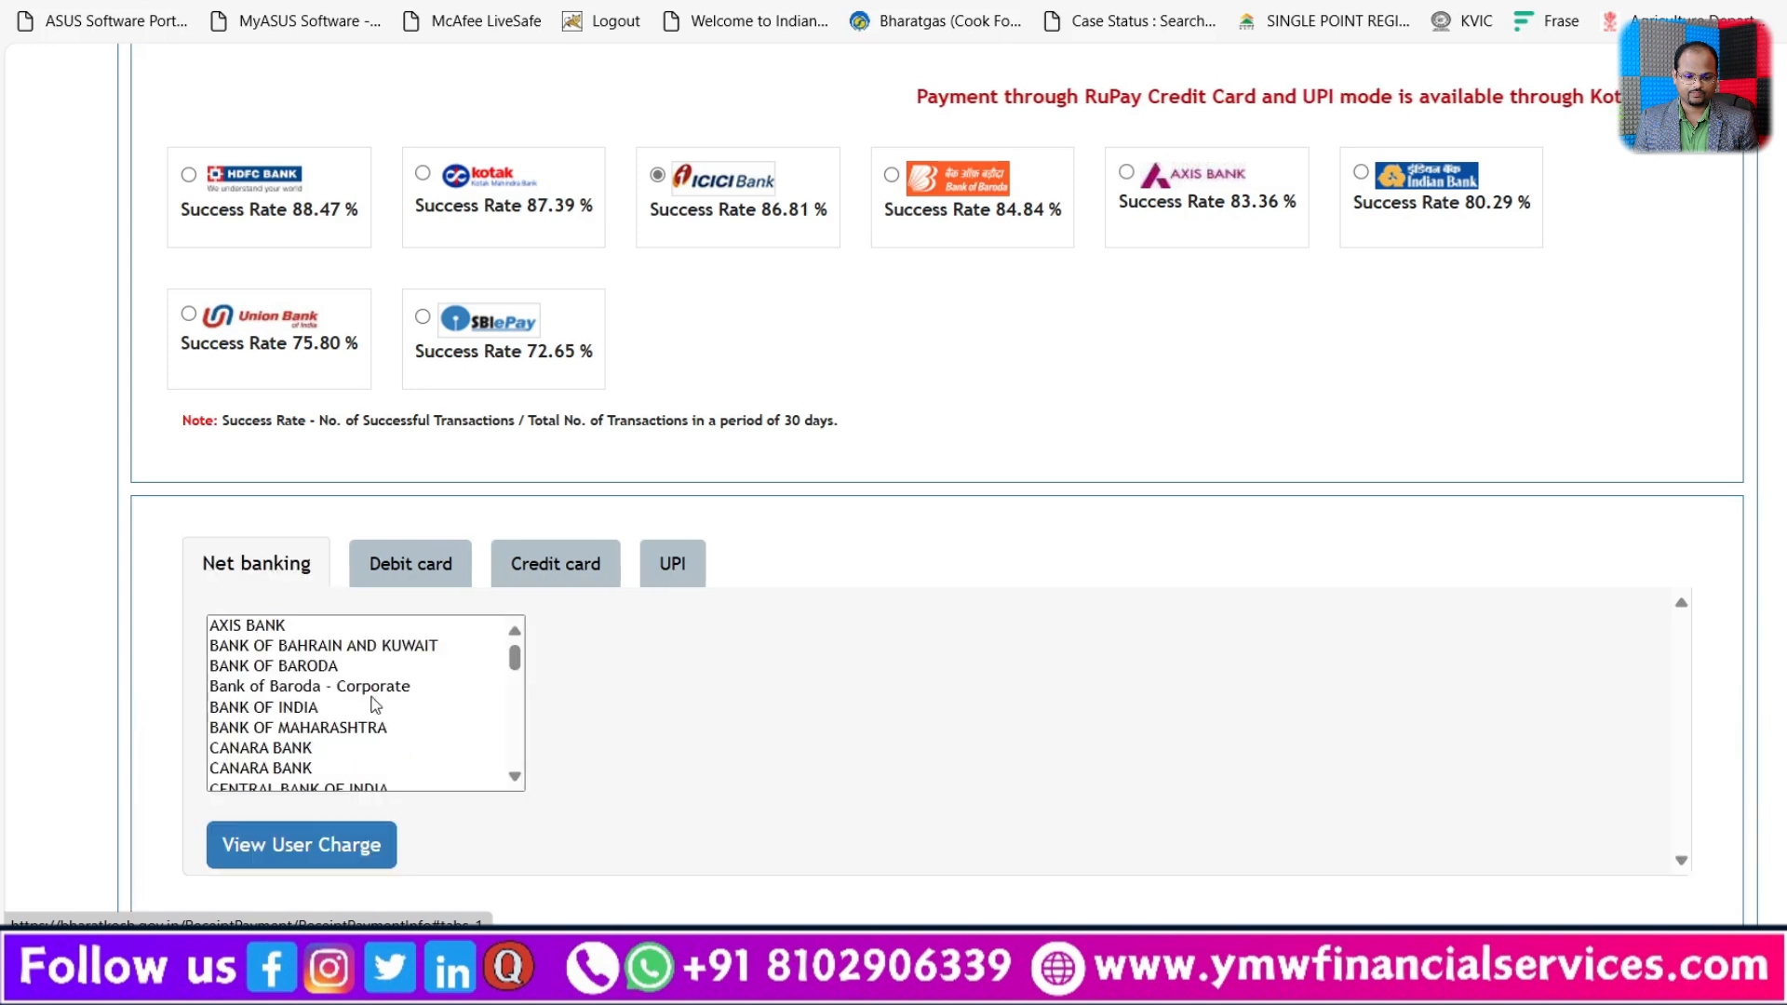
scroll(309, 732, "down", 2)
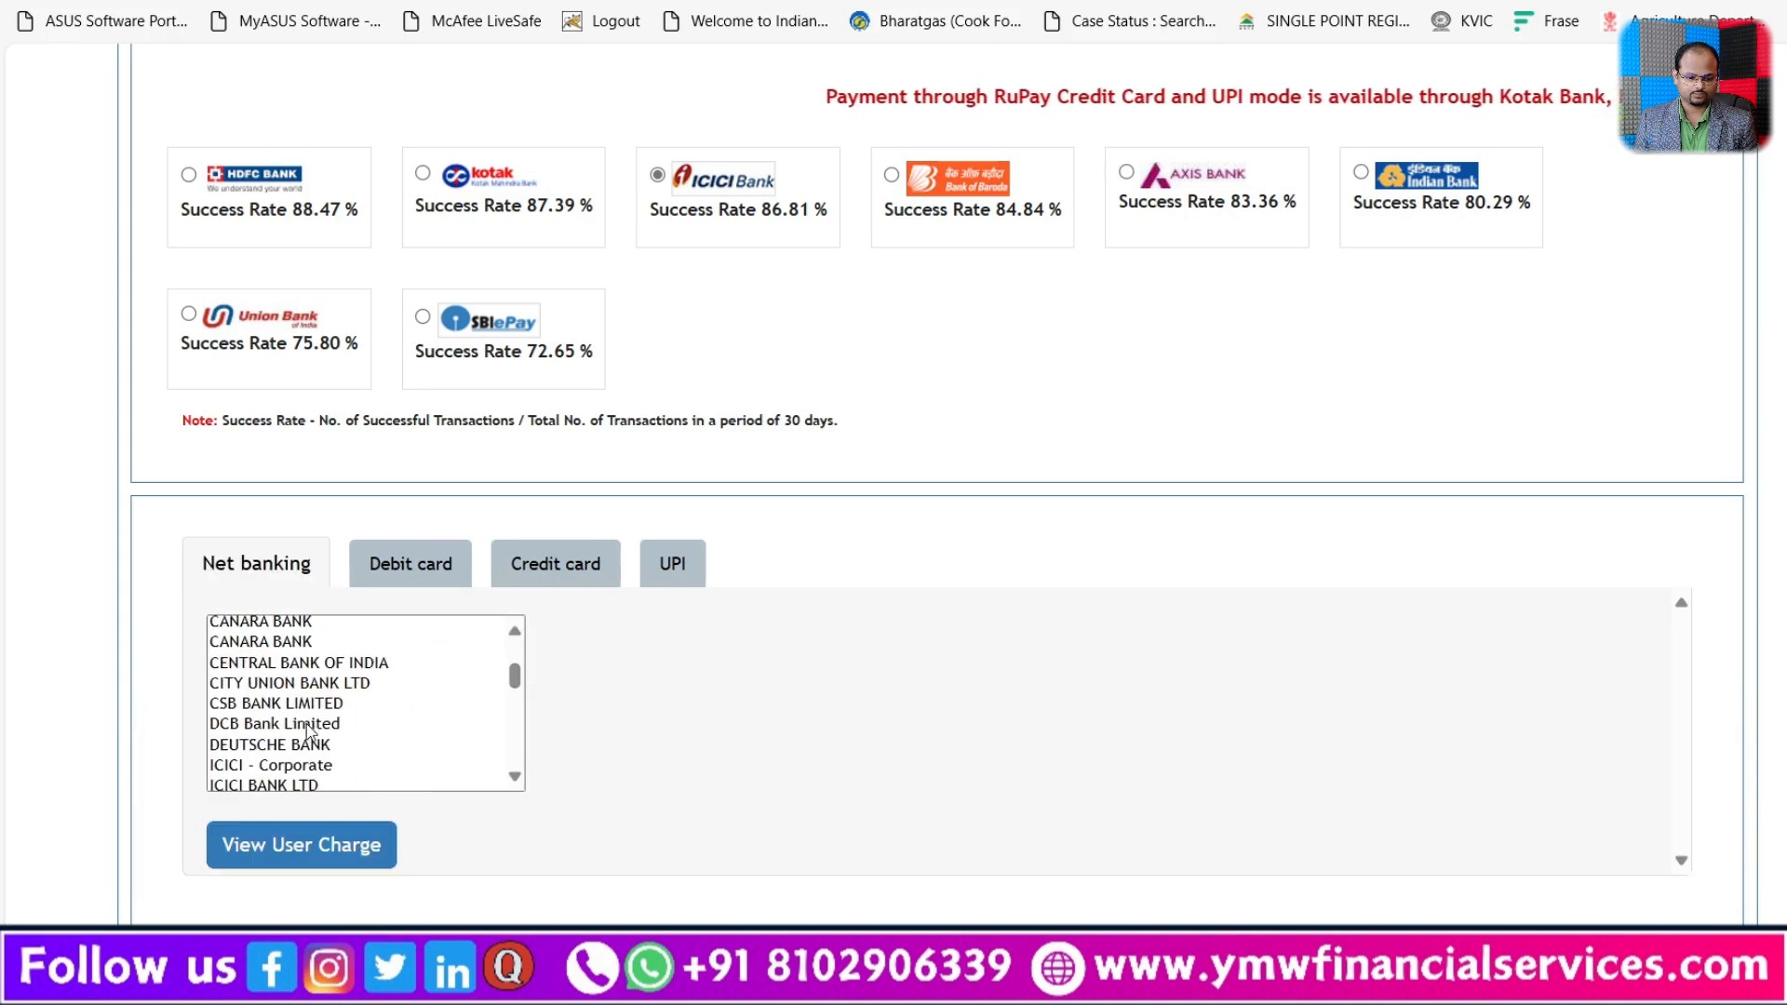
left_click(272, 782)
Step: Enter the captcha letters and accept the terms and conditions for the security deposit payment
scroll(730, 661, "down", 4)
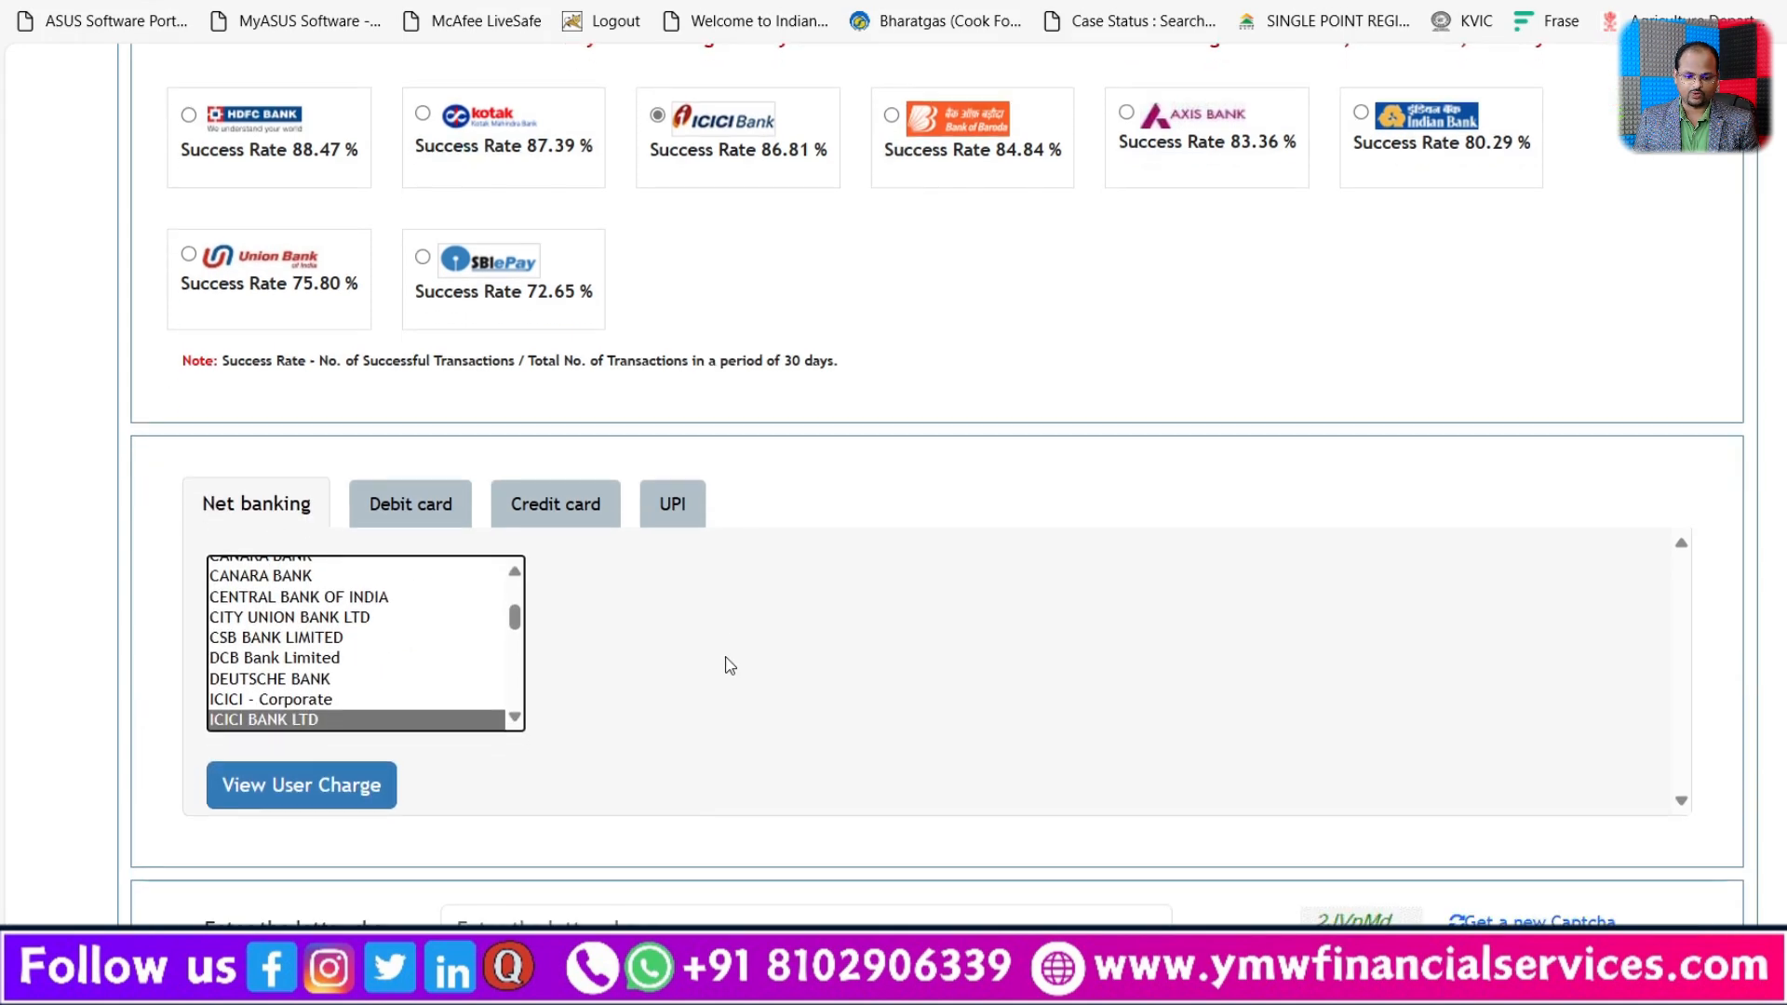
left_click(731, 605)
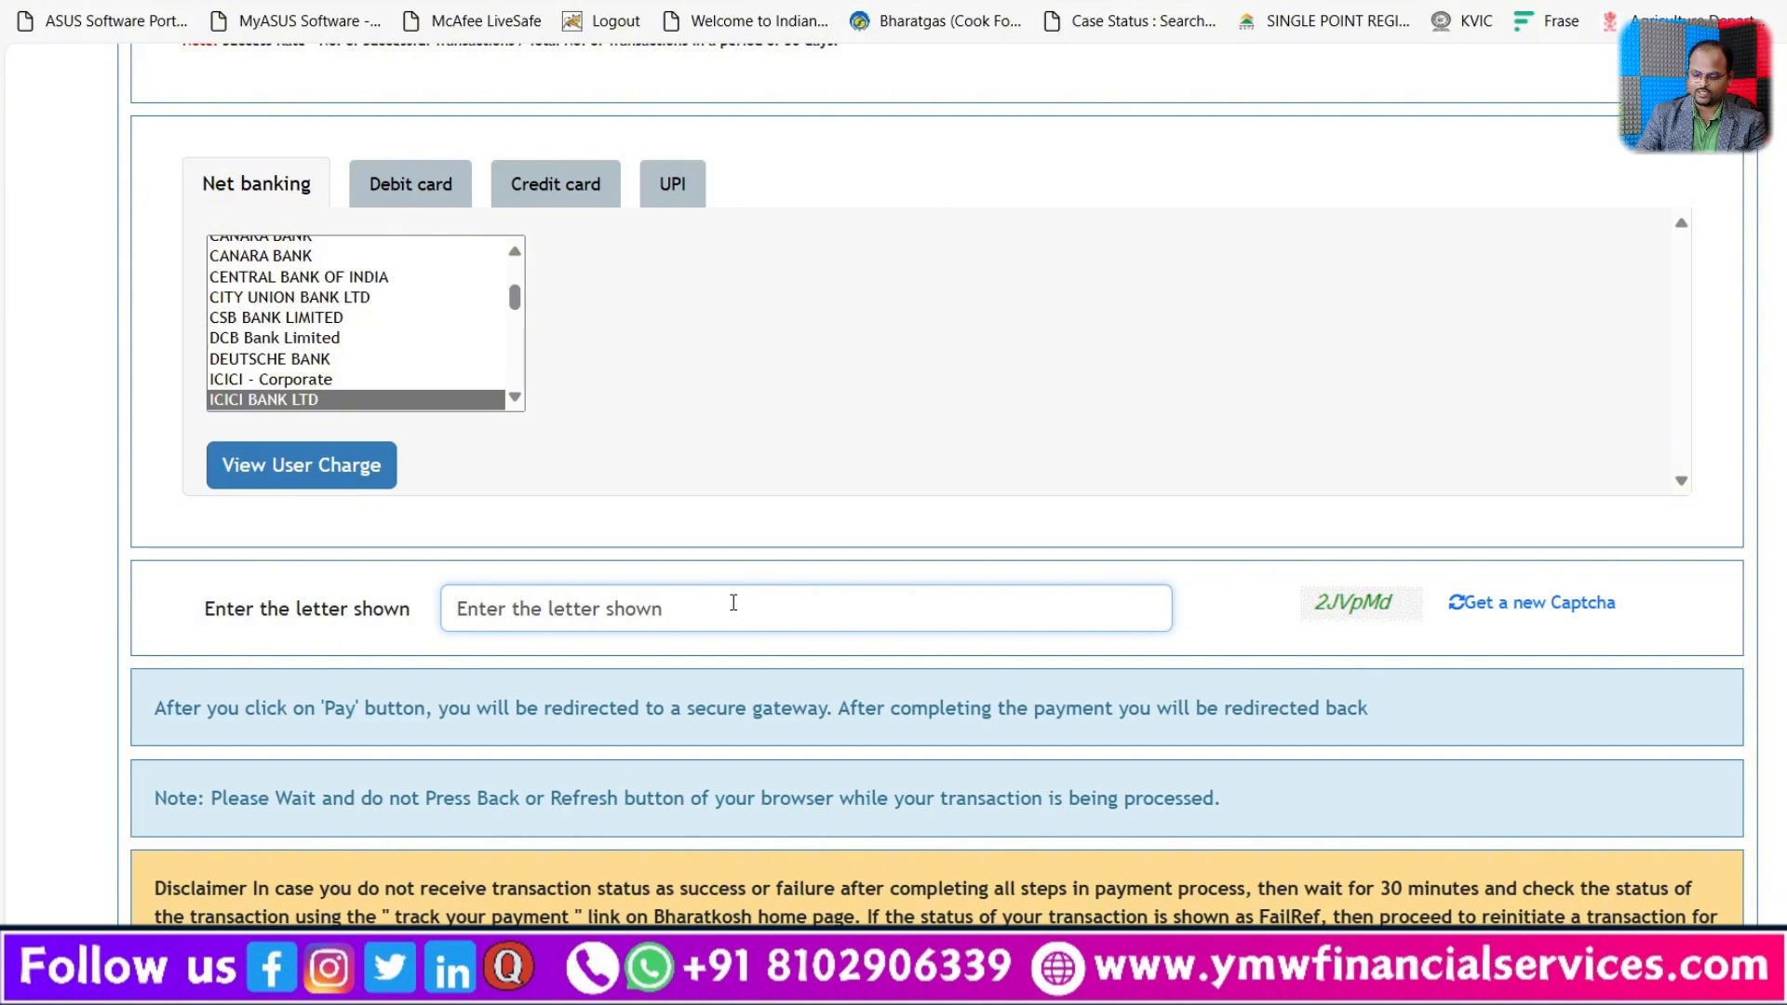
type("2JVpM")
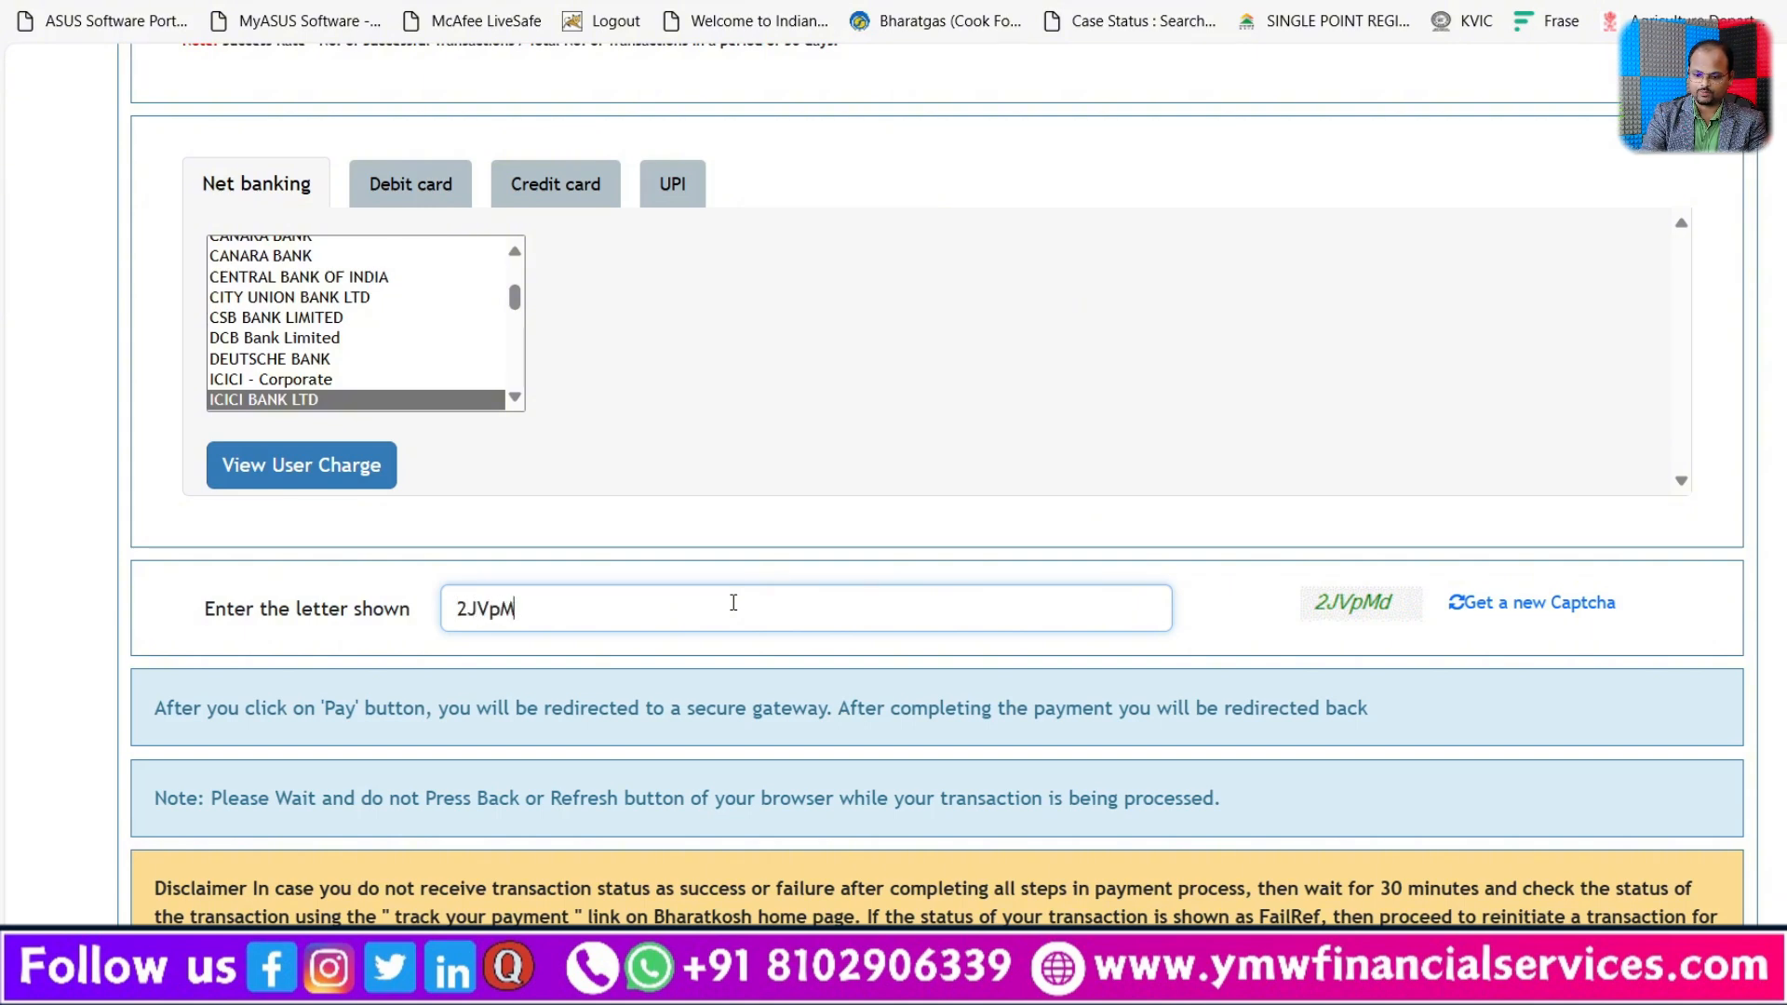
type("d")
scroll(733, 602, "down", 3)
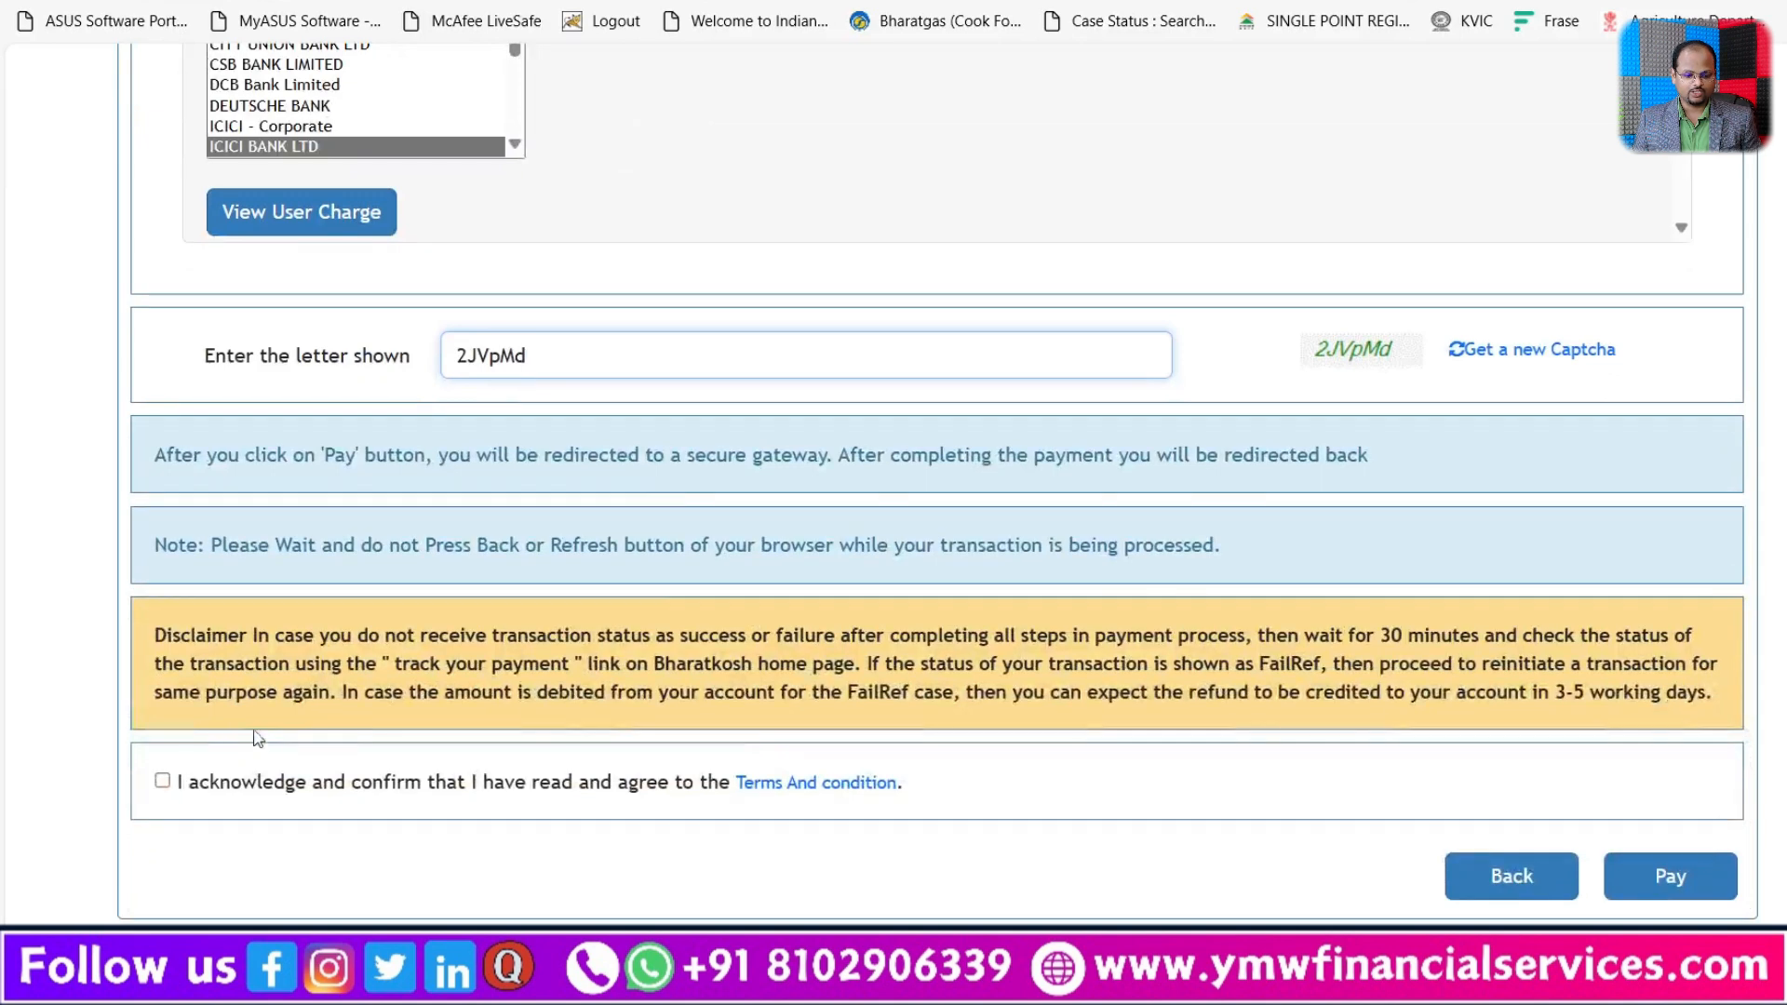
left_click(163, 780)
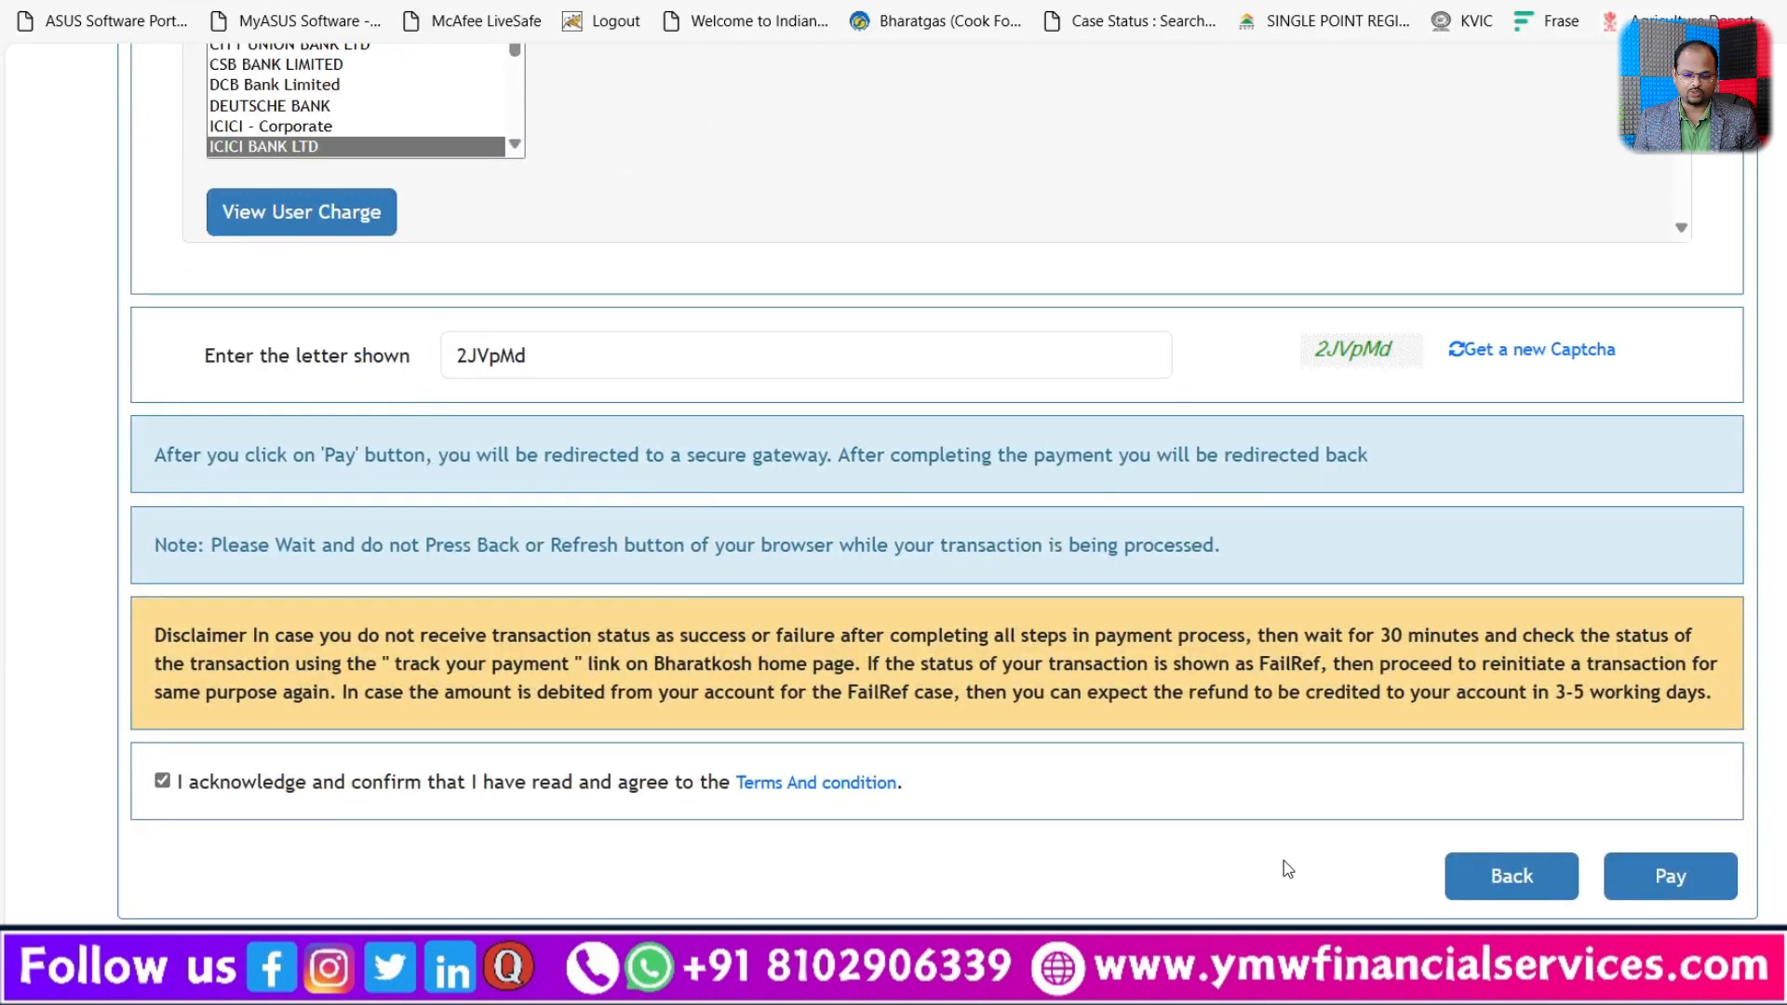
Step: Submit the security deposit payment and authorize it at ICICI Bank with the one-time password
left_click(1671, 875)
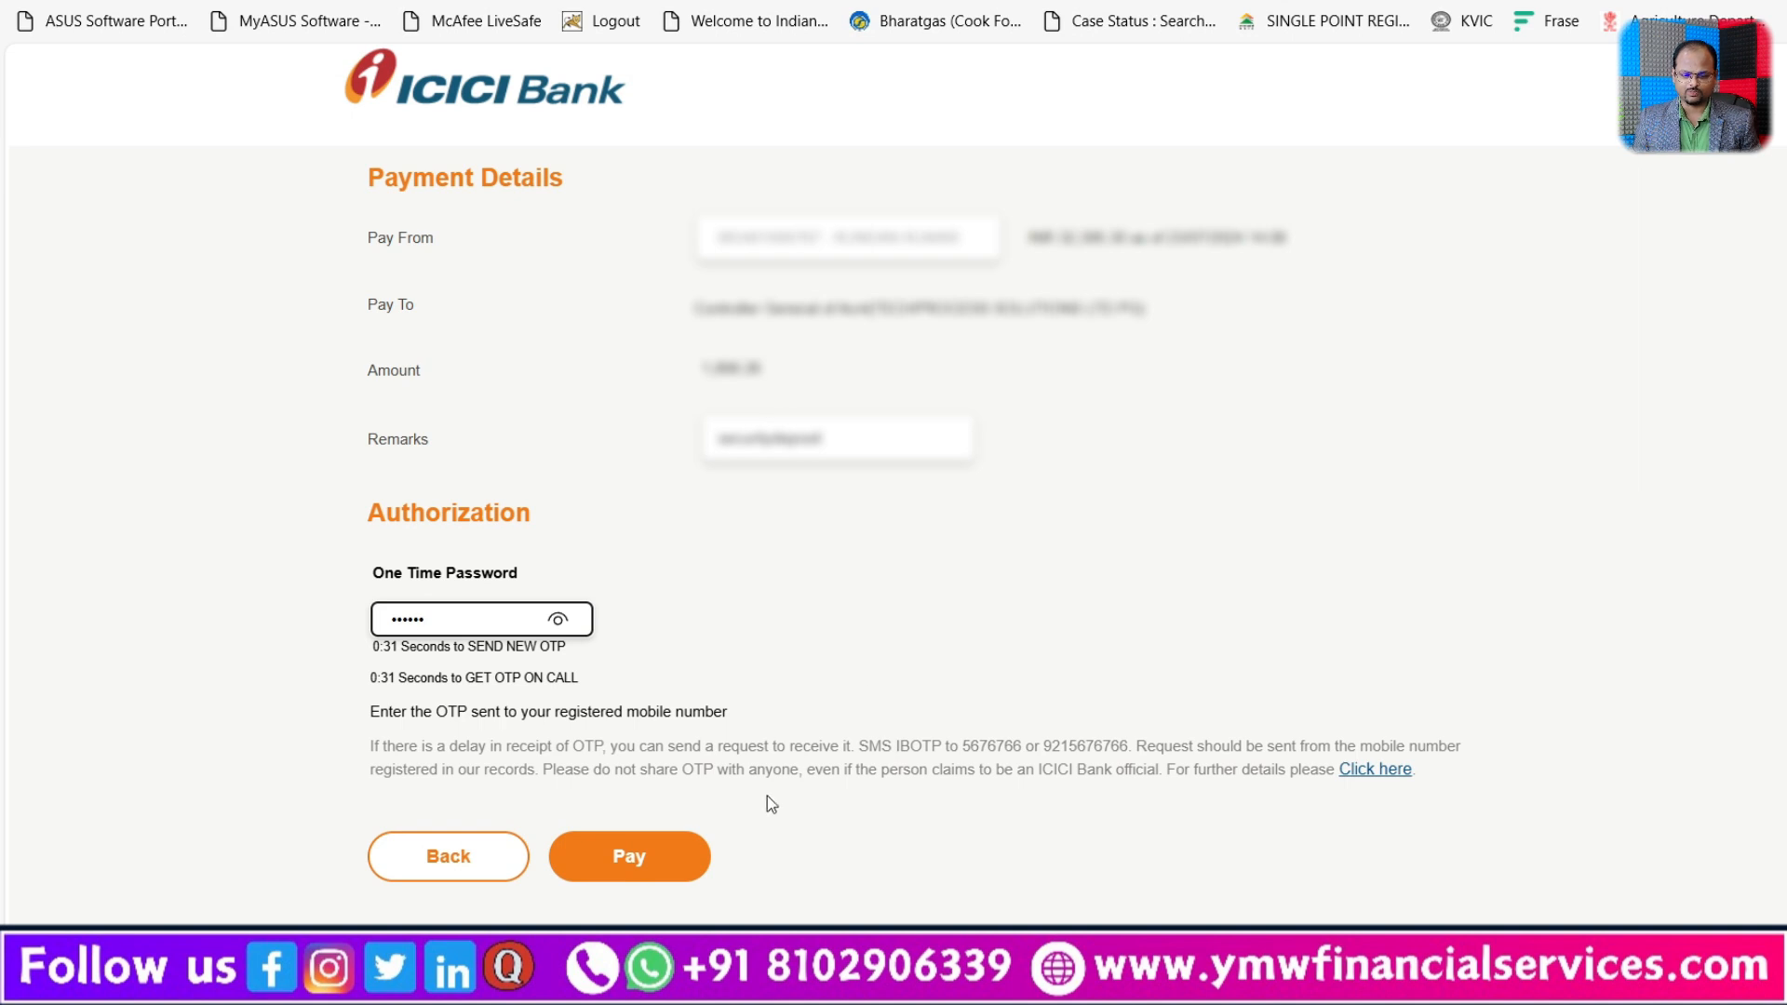
left_click(622, 865)
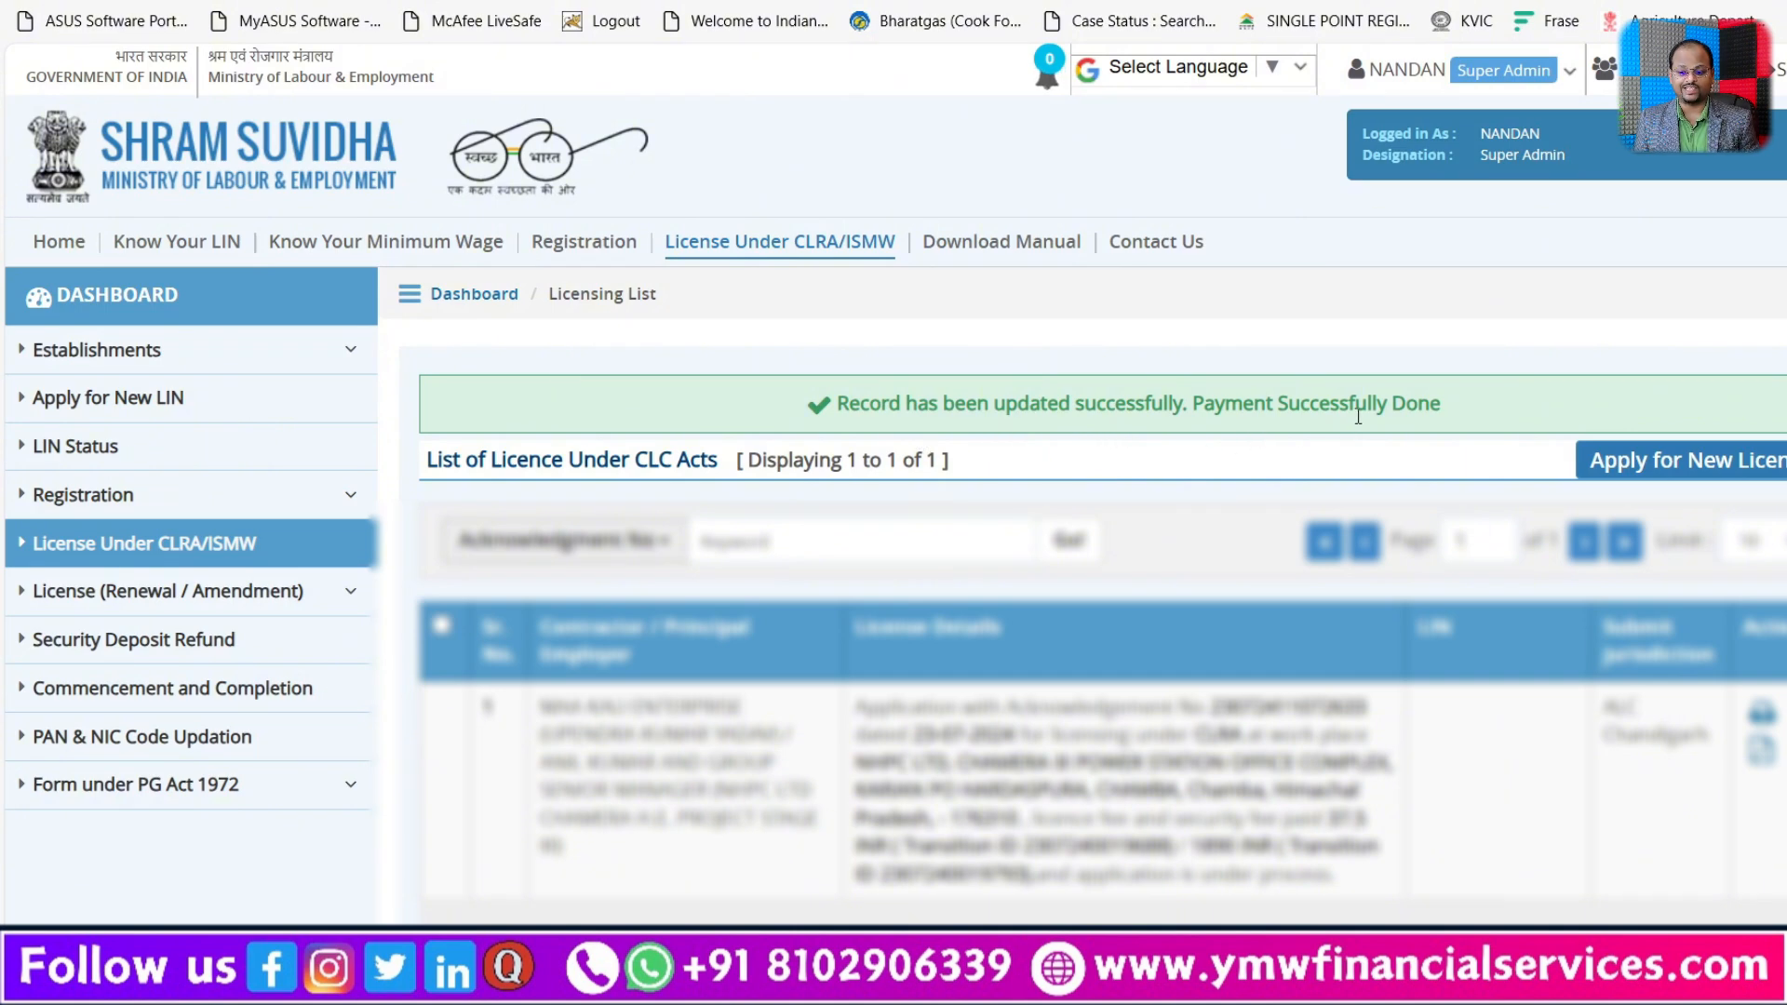
Step: Open the application's acknowledgement slip and check its licence and security payment status entries
scroll(1513, 659, "down", 1)
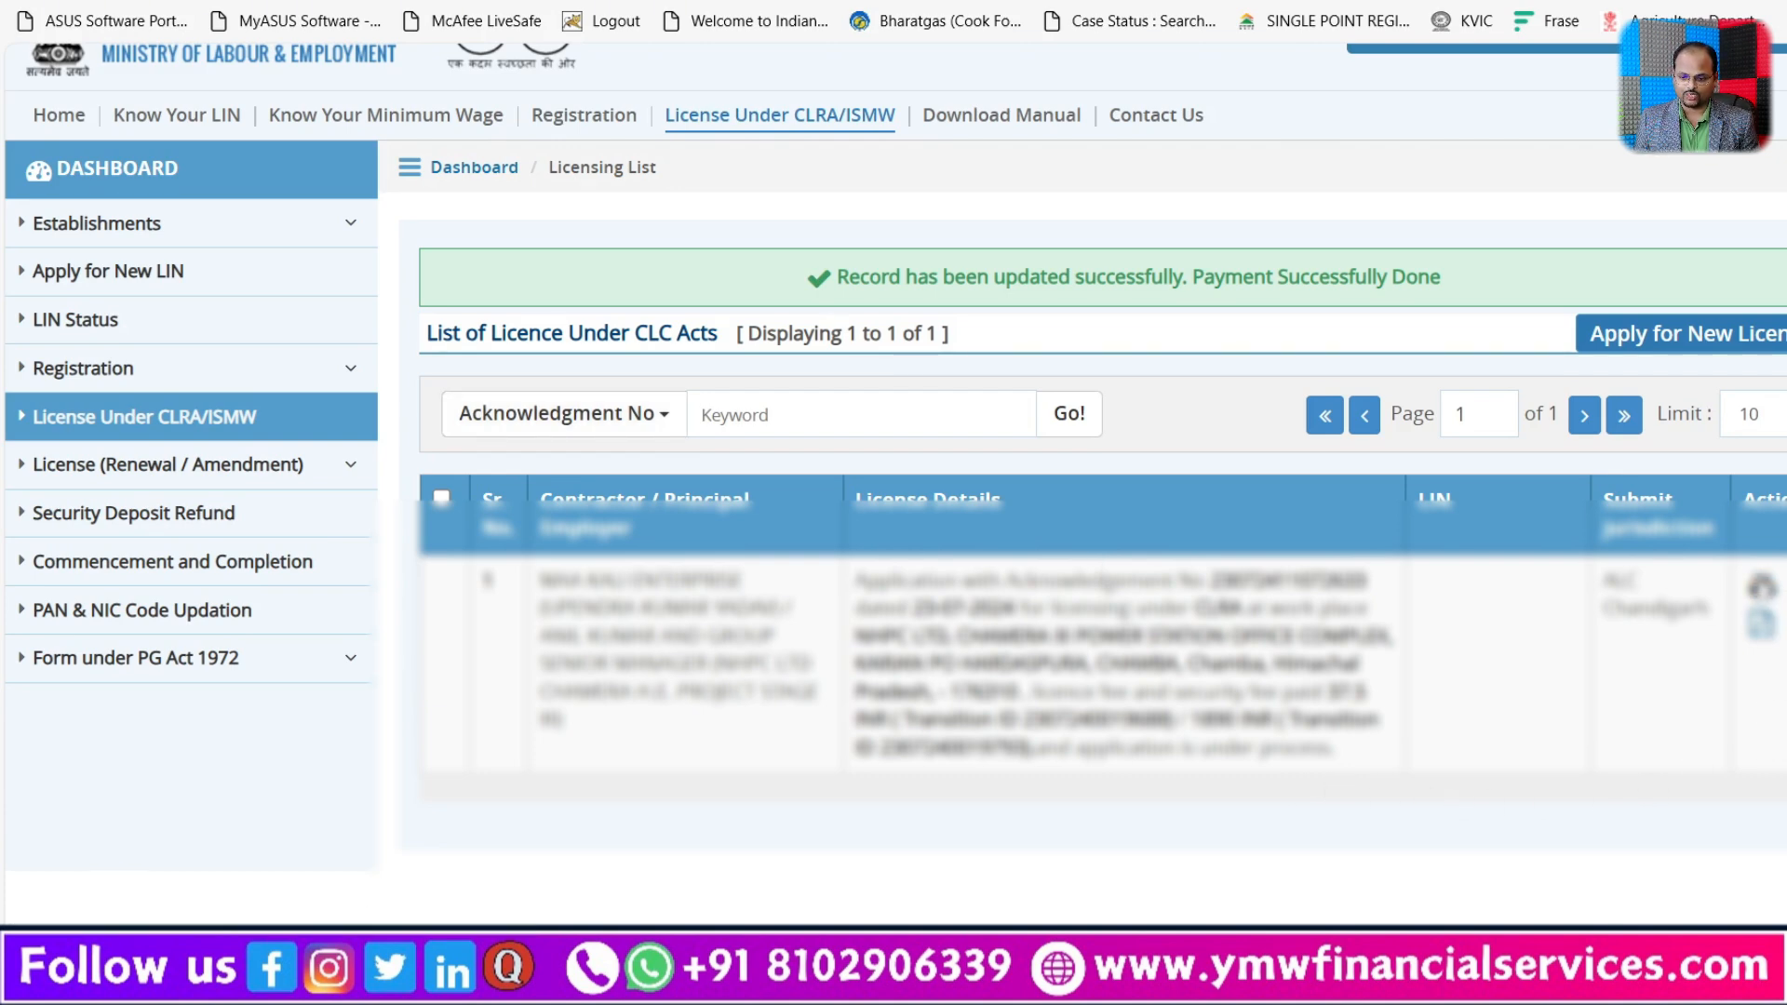
left_click(1762, 586)
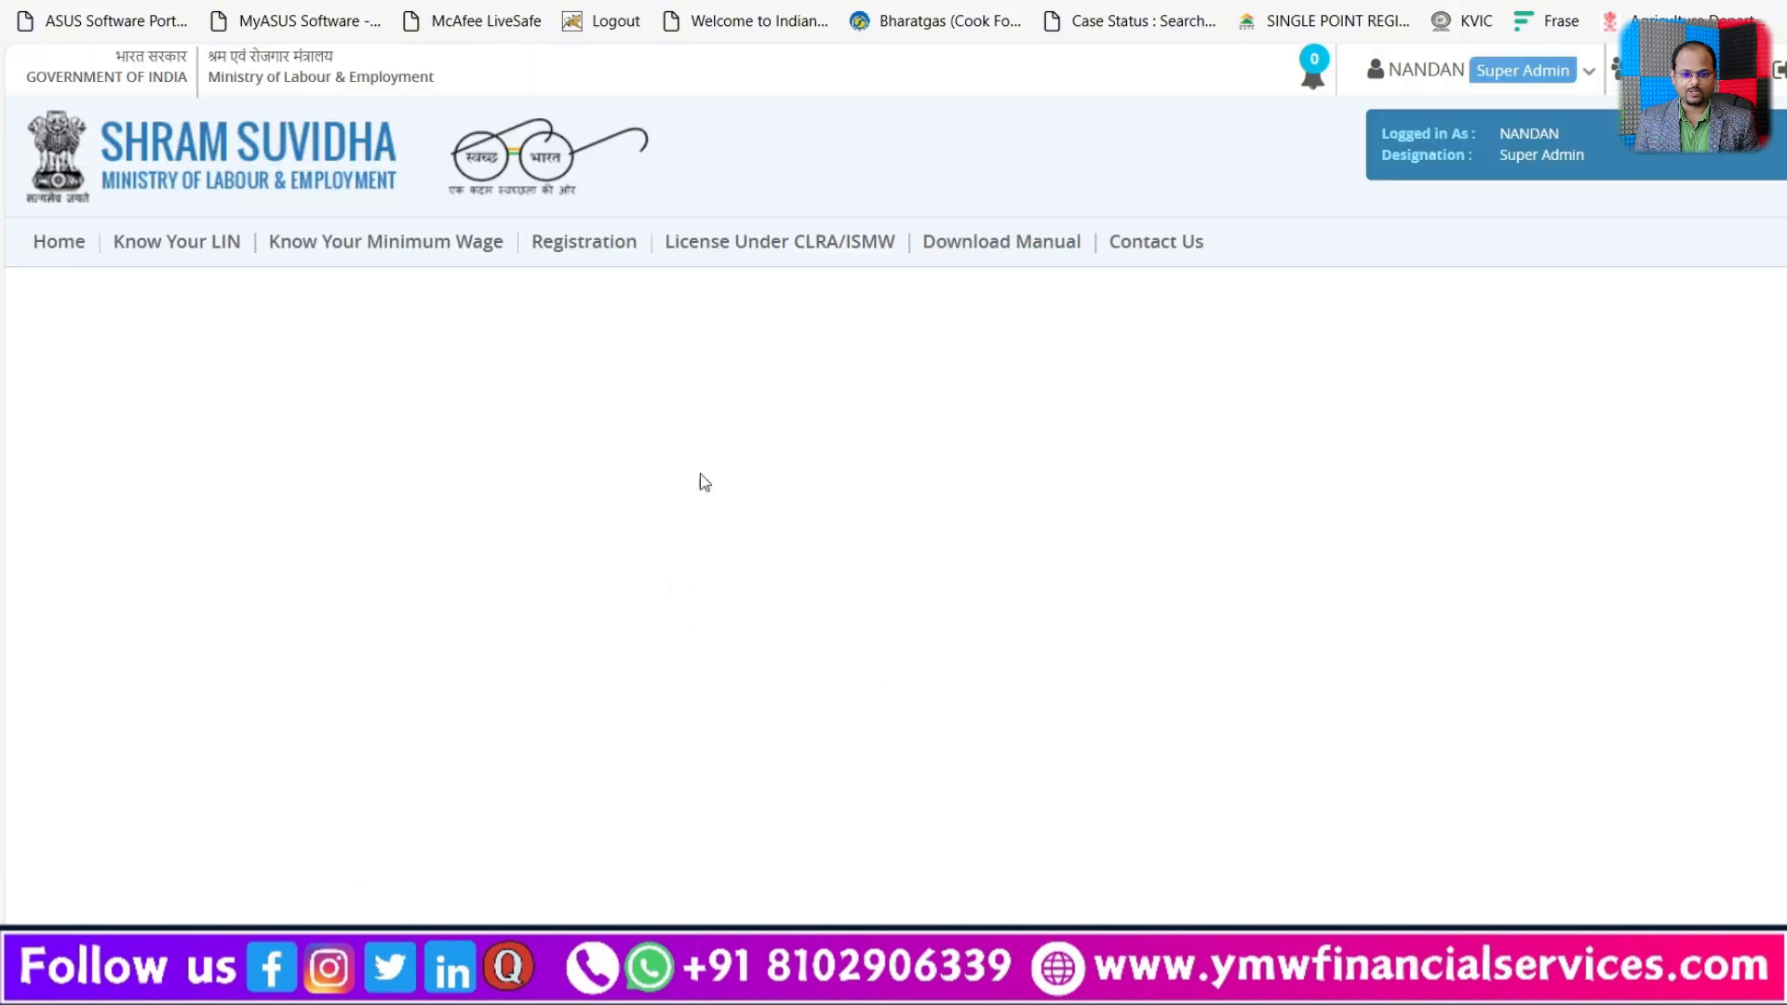
scroll(1186, 656, "down", 1)
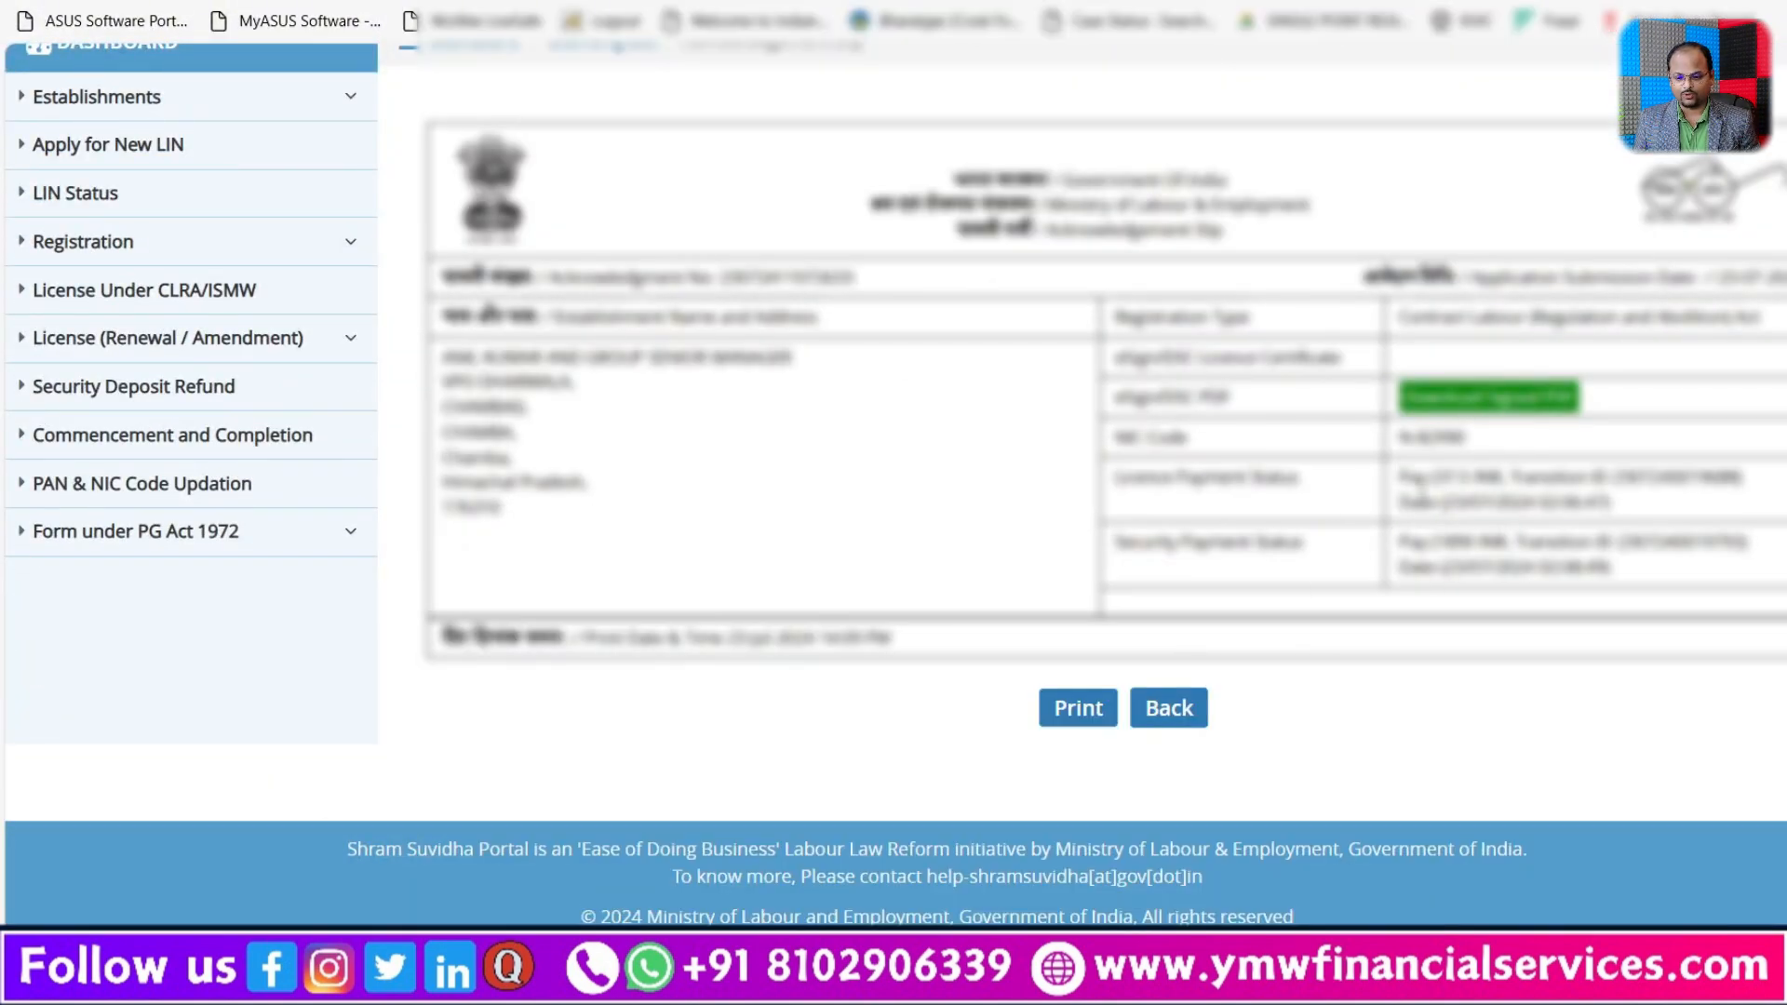
left_click_drag(1421, 477, 1712, 514)
left_click(1467, 570)
left_click_drag(1438, 542, 1607, 571)
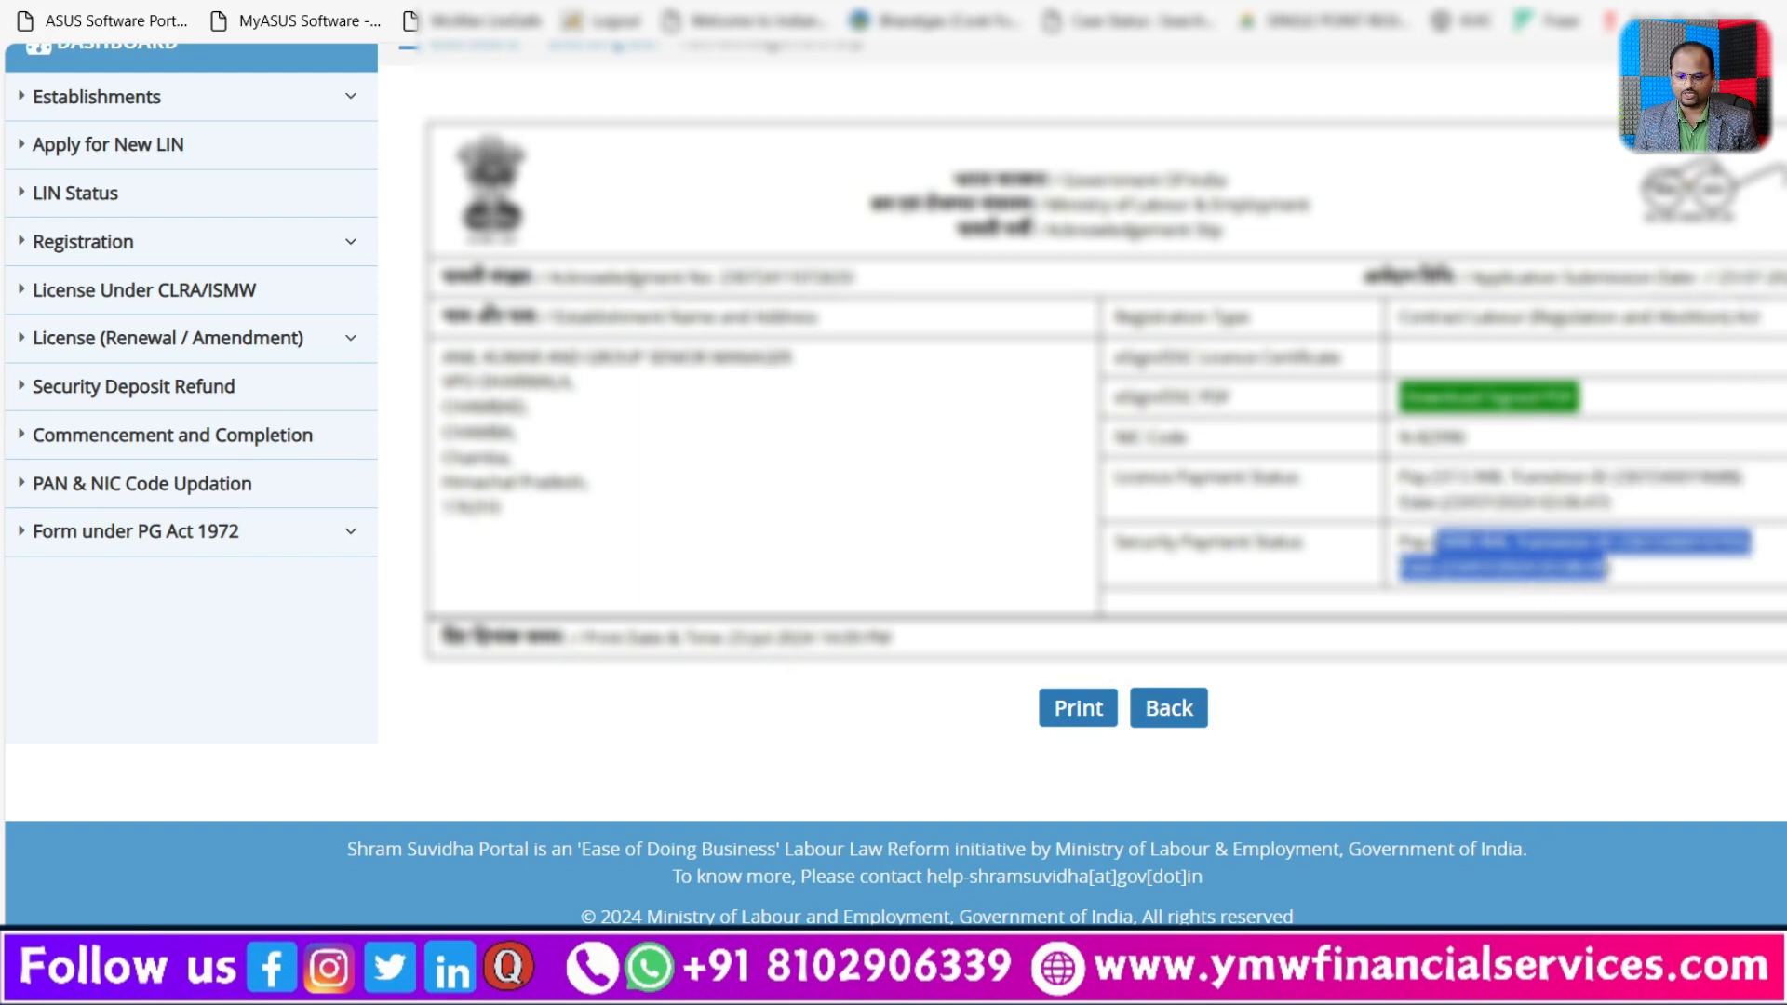
left_click(1428, 716)
Step: Download the signed application PDF from the acknowledgement slip, open it and review the contractor and establishment details
left_click(1501, 405)
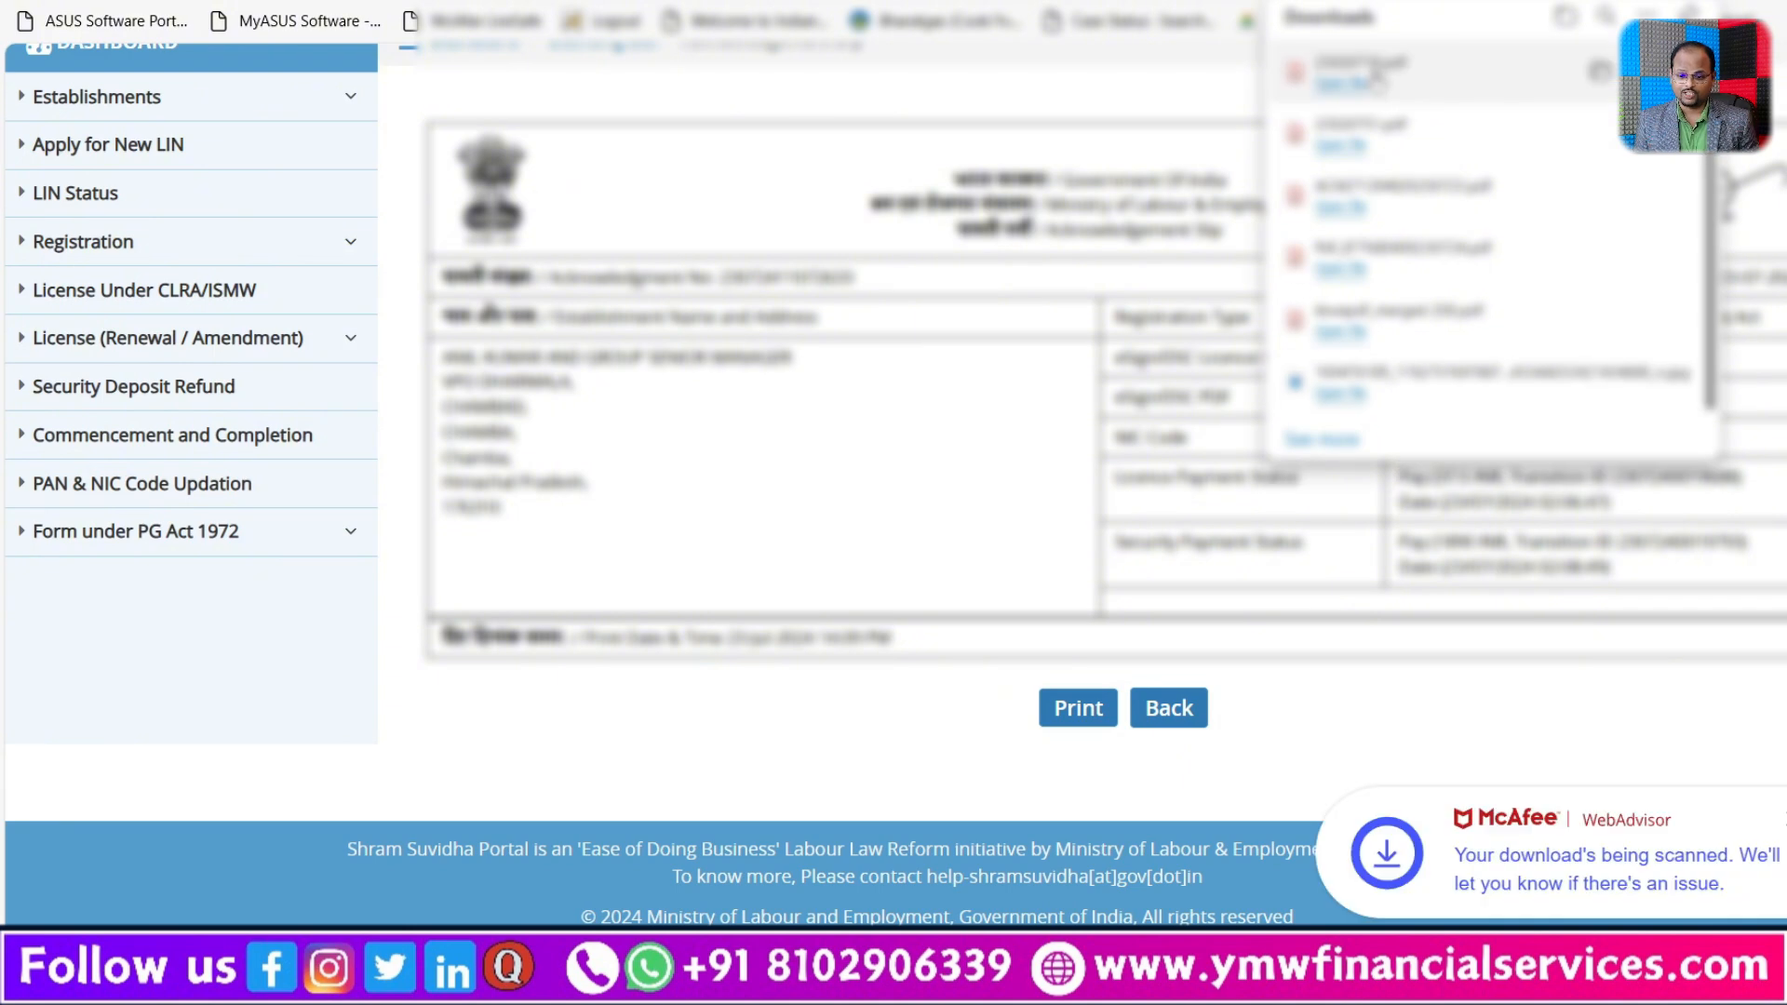
left_click(1376, 78)
scroll(1323, 618, "down", 10)
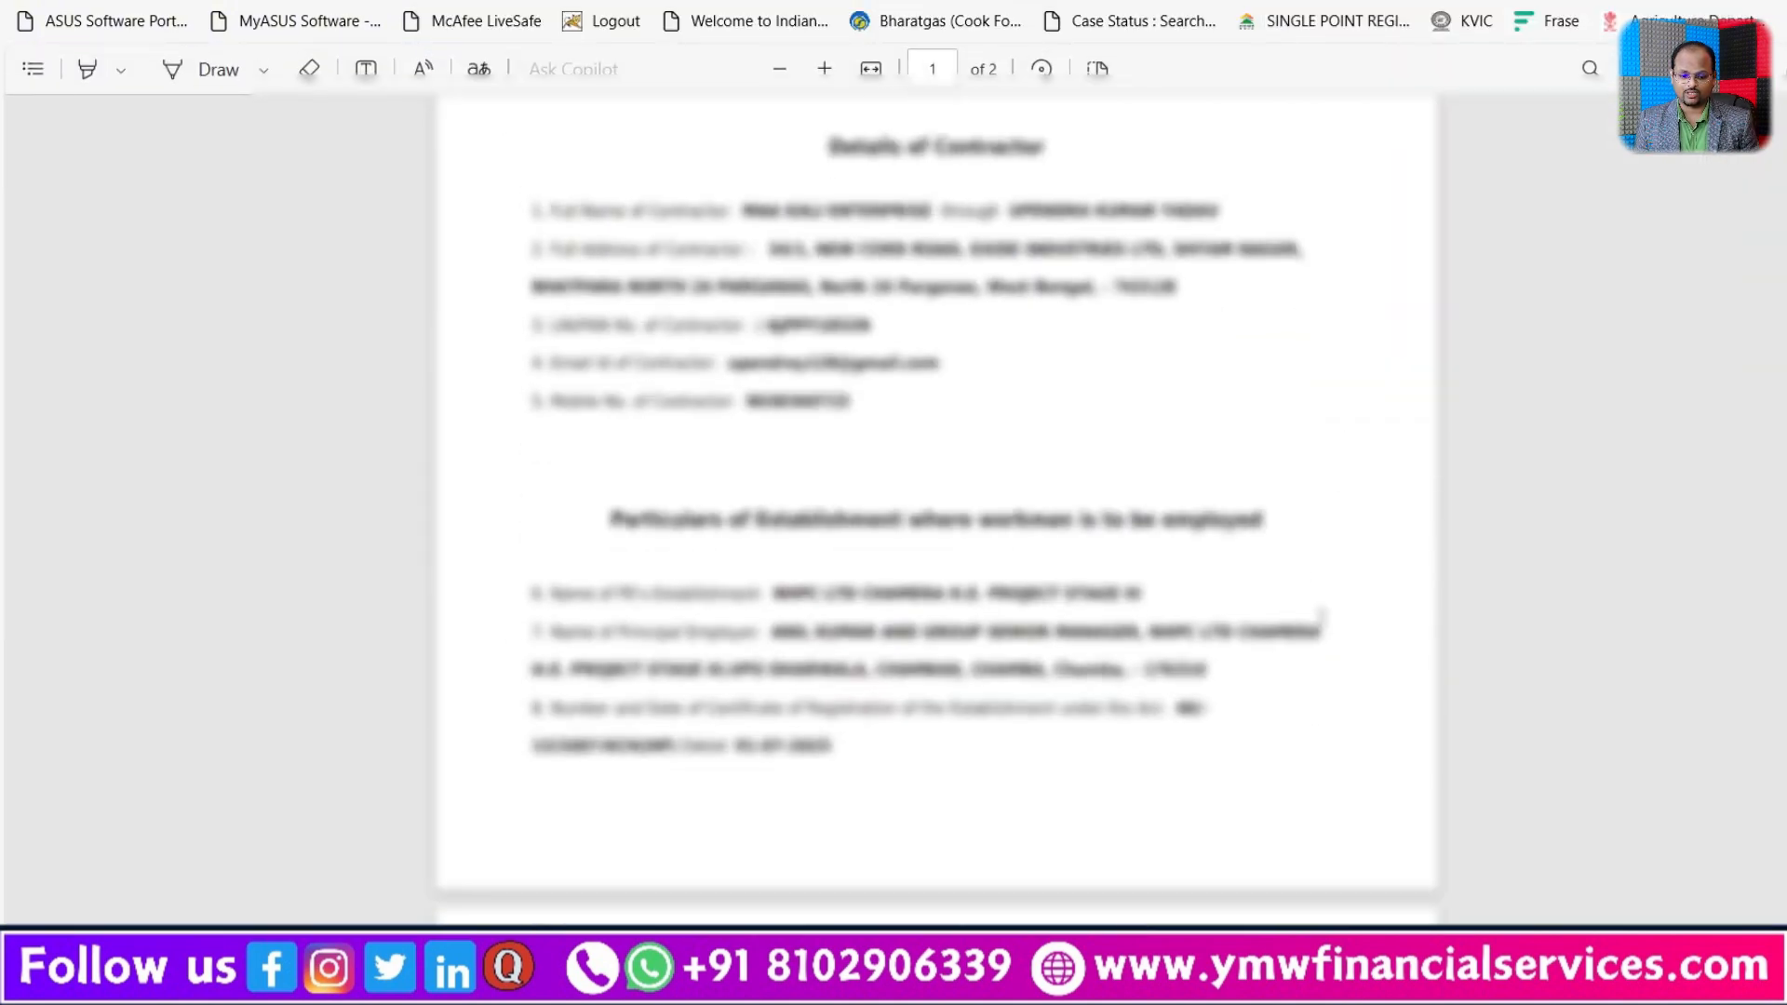
scroll(1323, 618, "down", 7)
scroll(1309, 622, "up", 10)
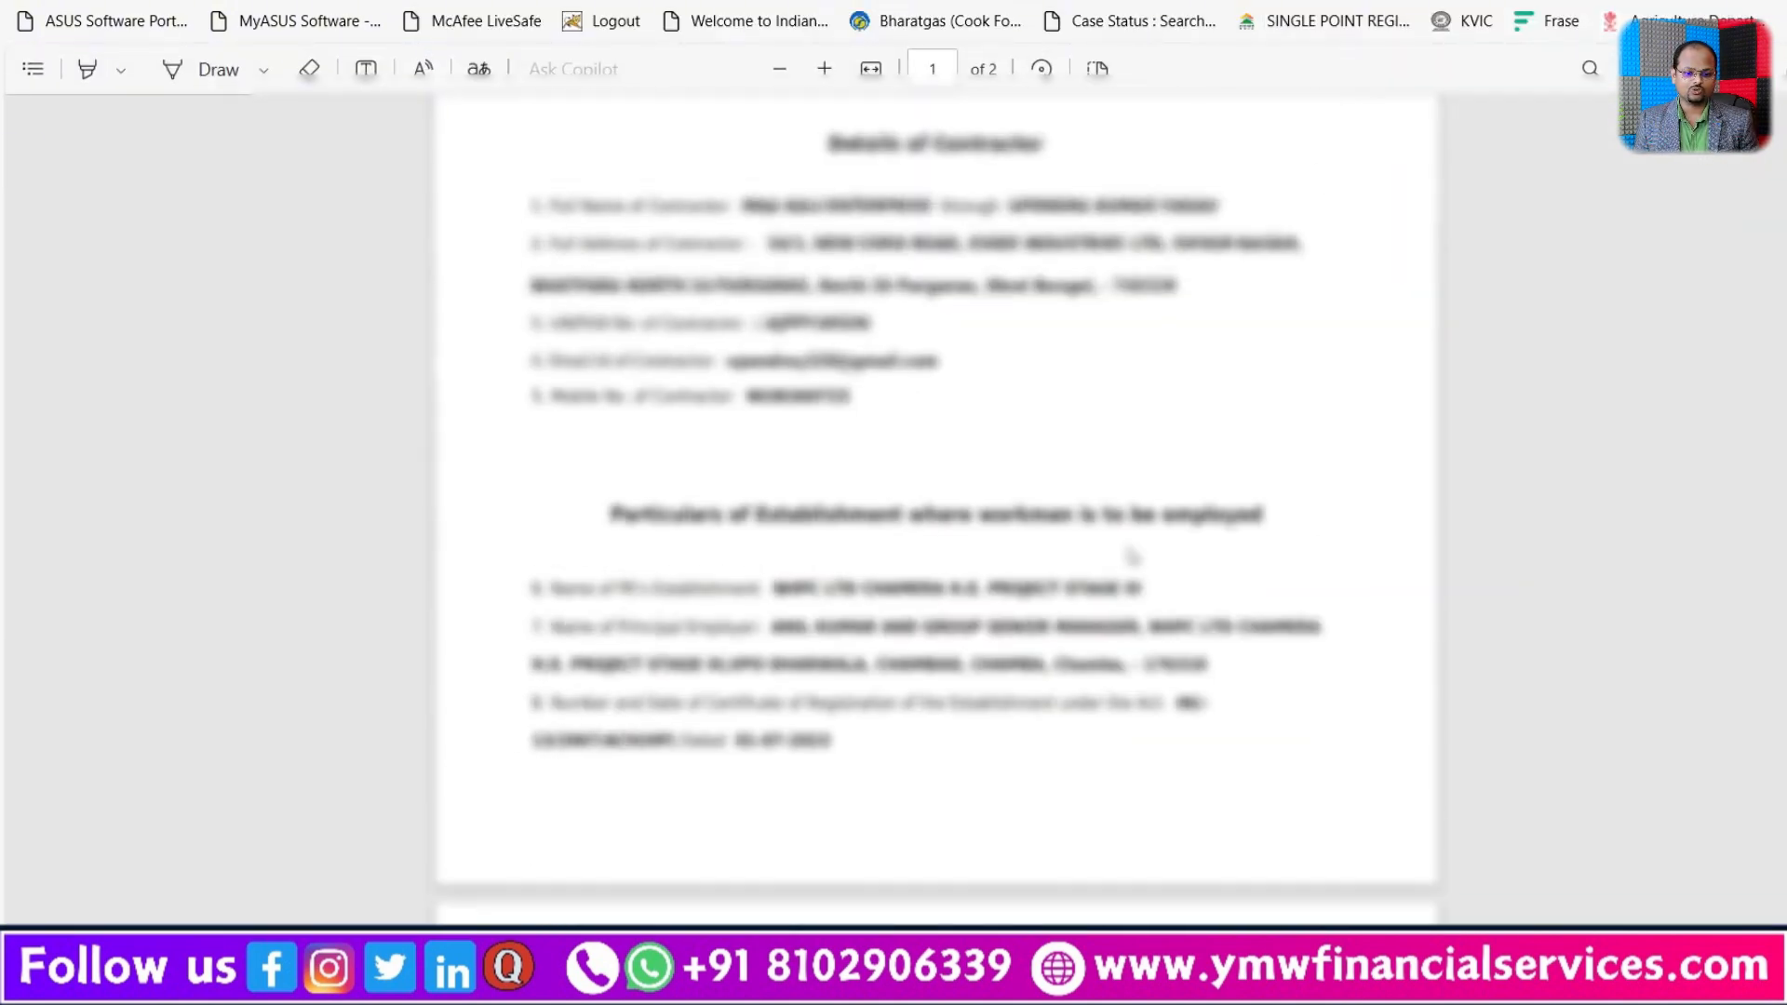
Step: Return to the acknowledgement slip and print one landscape copy of all pages with Microsoft Print to PDF
left_click(940, 2)
left_click(1068, 712)
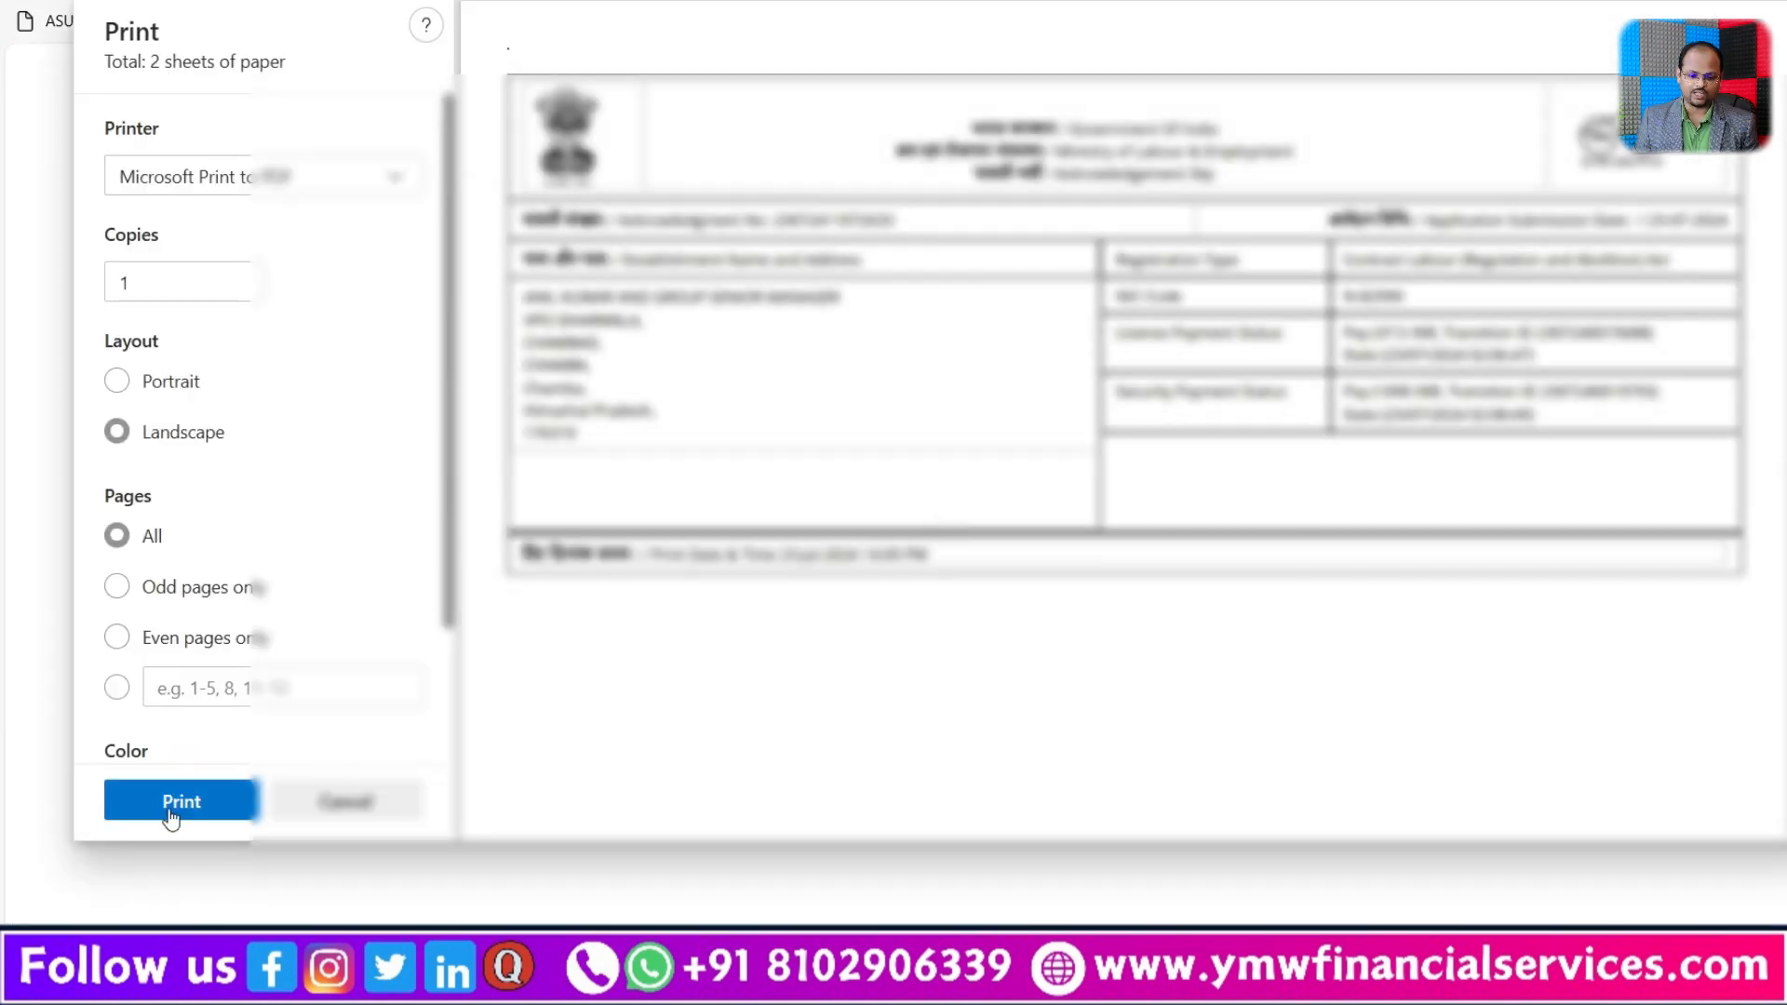
left_click(170, 802)
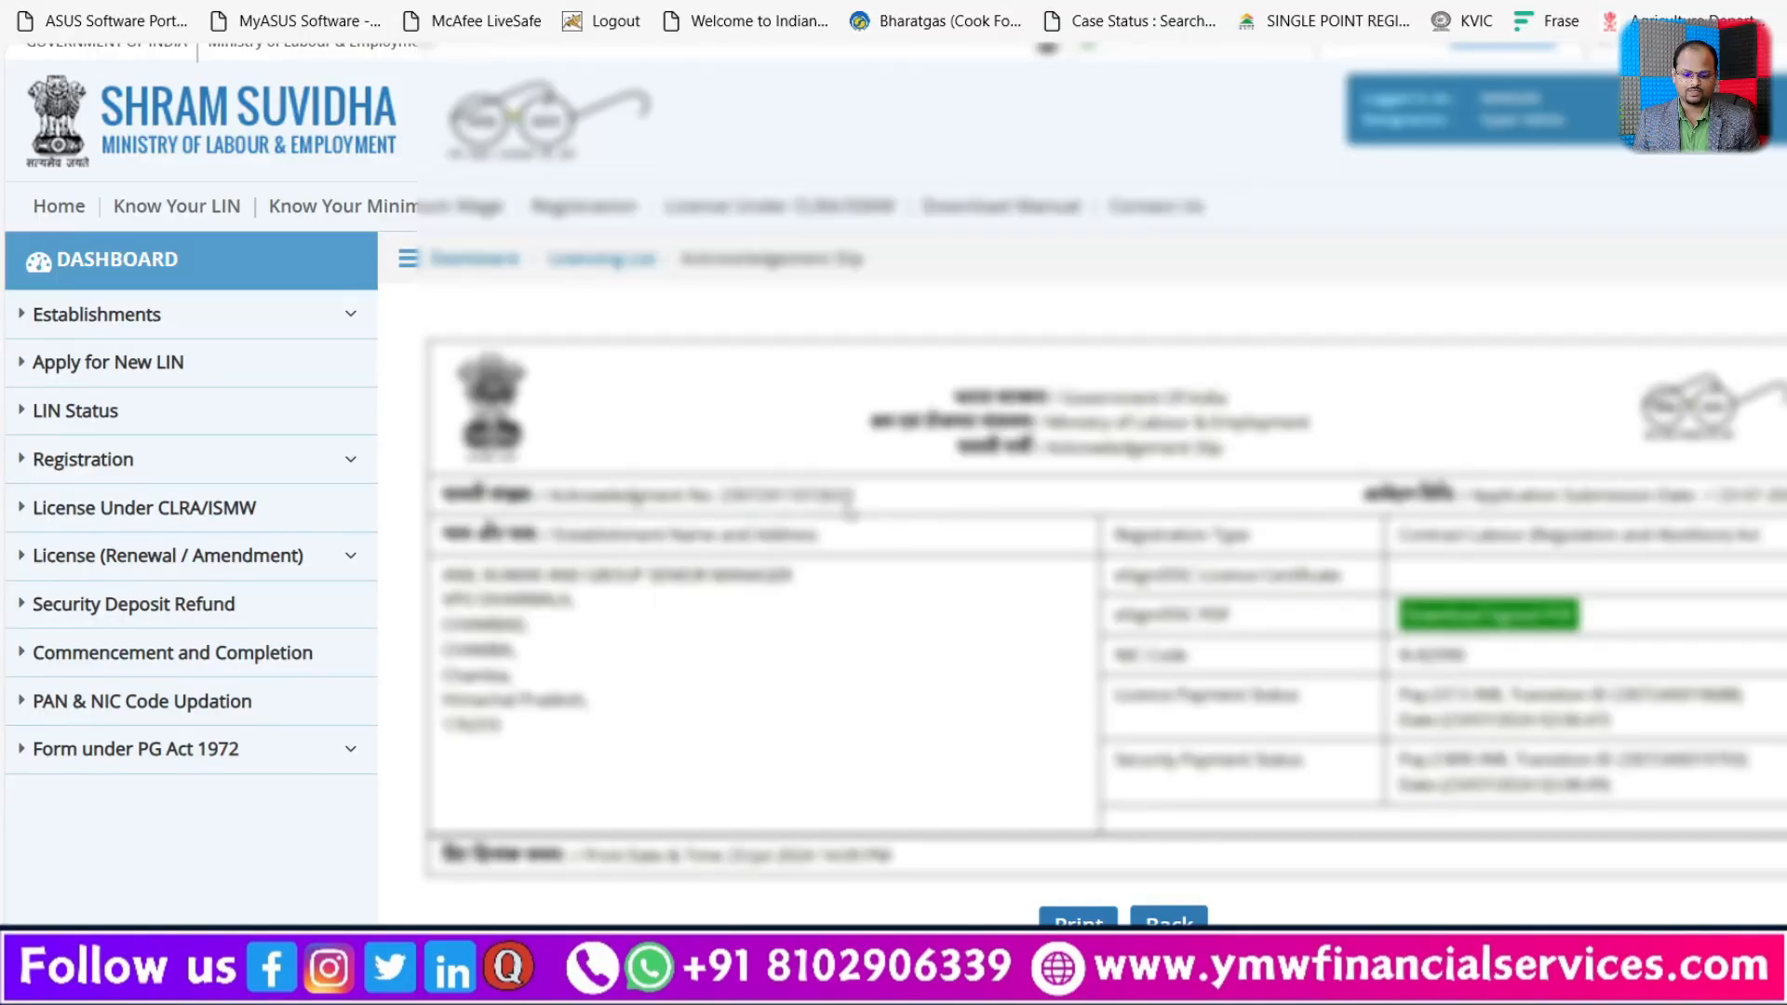
Step: Leave the security deposit refund list and open the list of licences under CLRA/ISMW
scroll(863, 508, "down", 3)
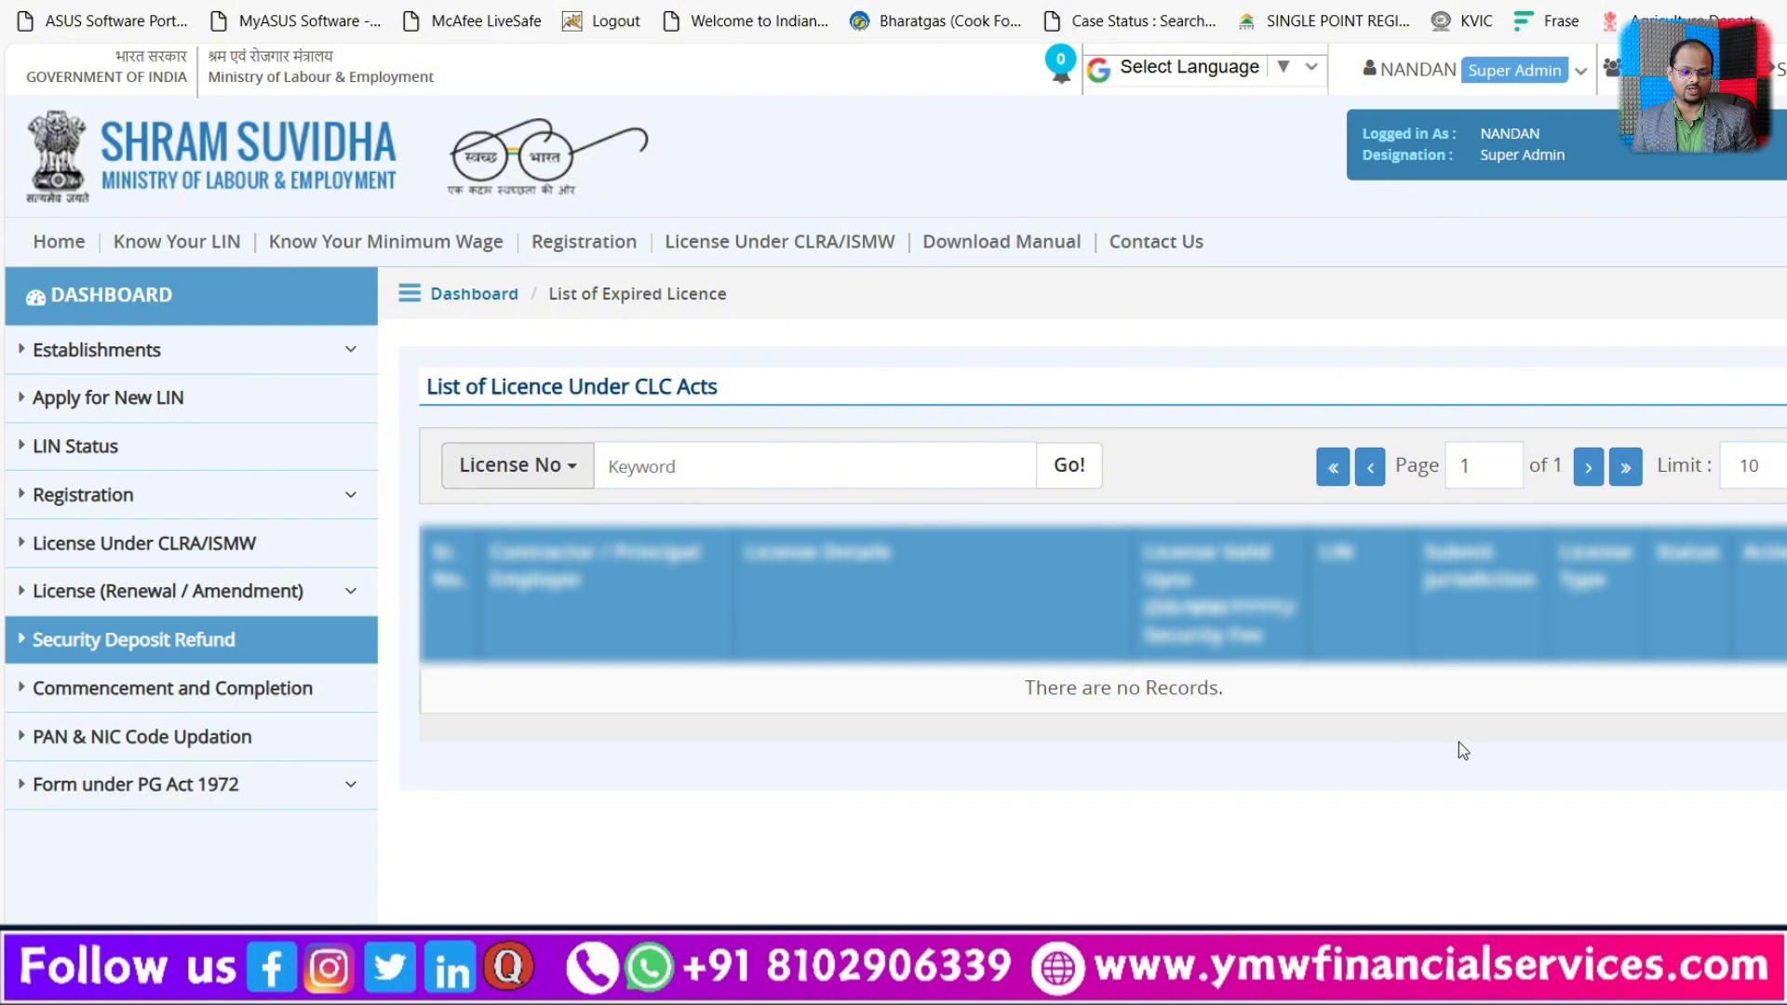
left_click(157, 544)
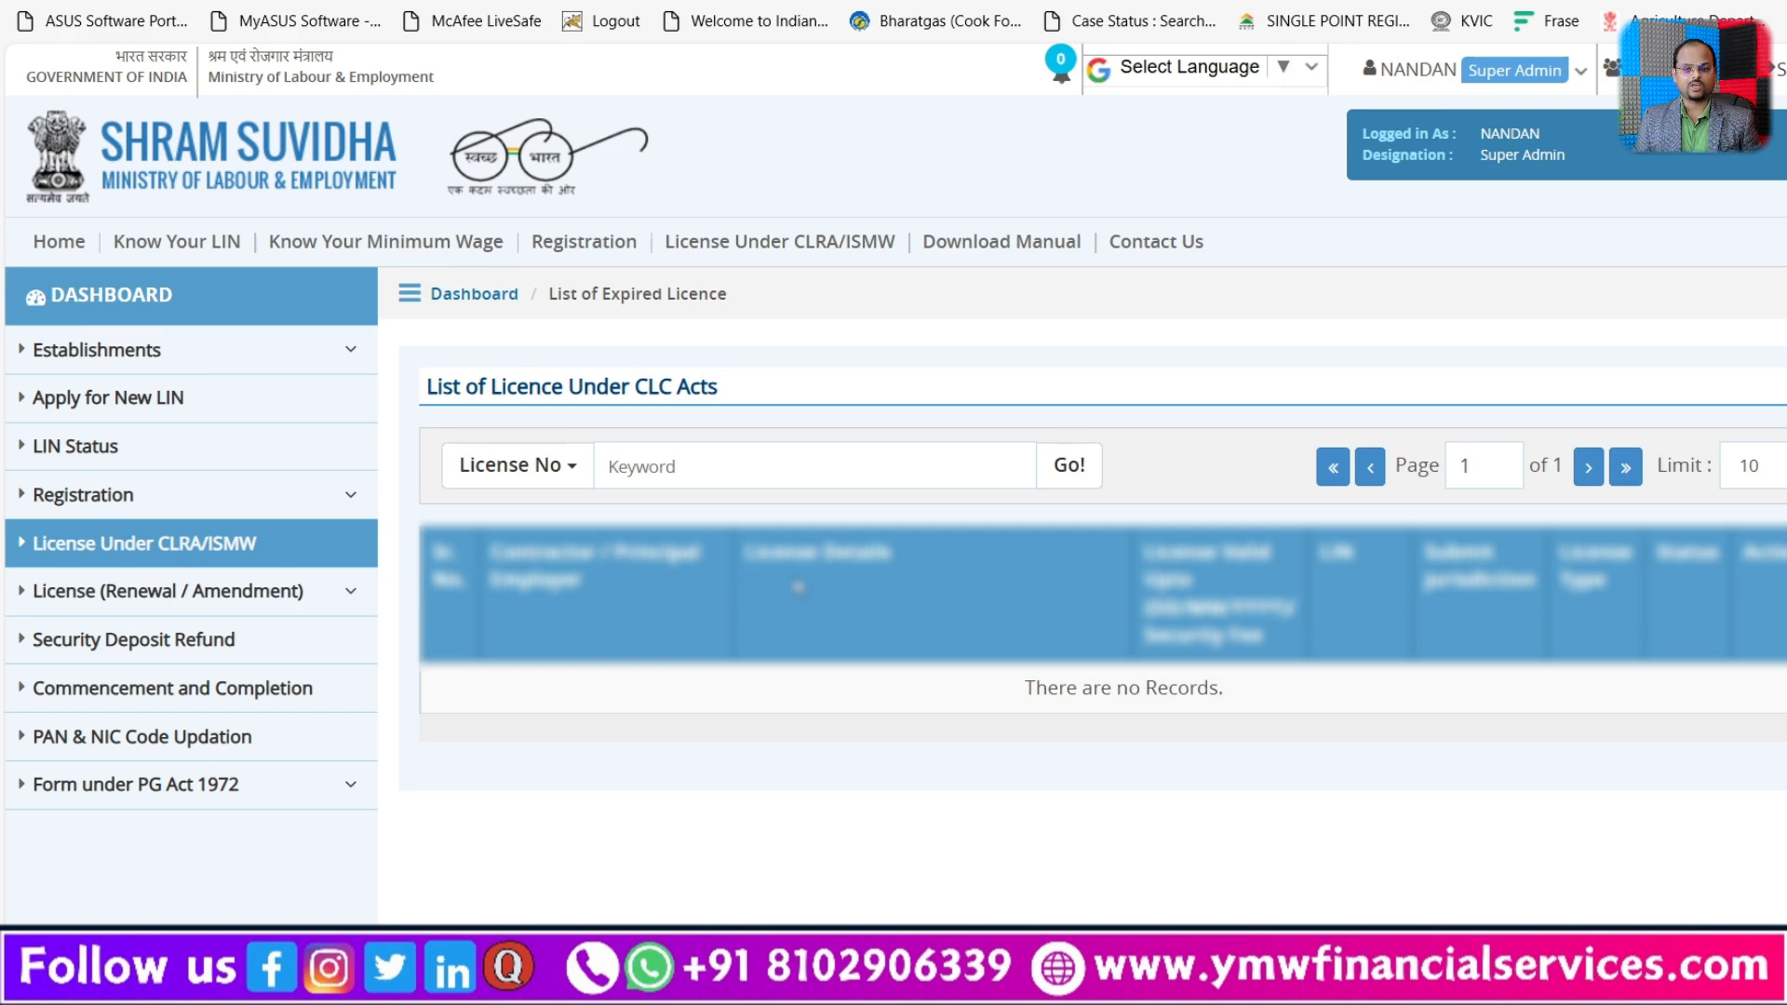